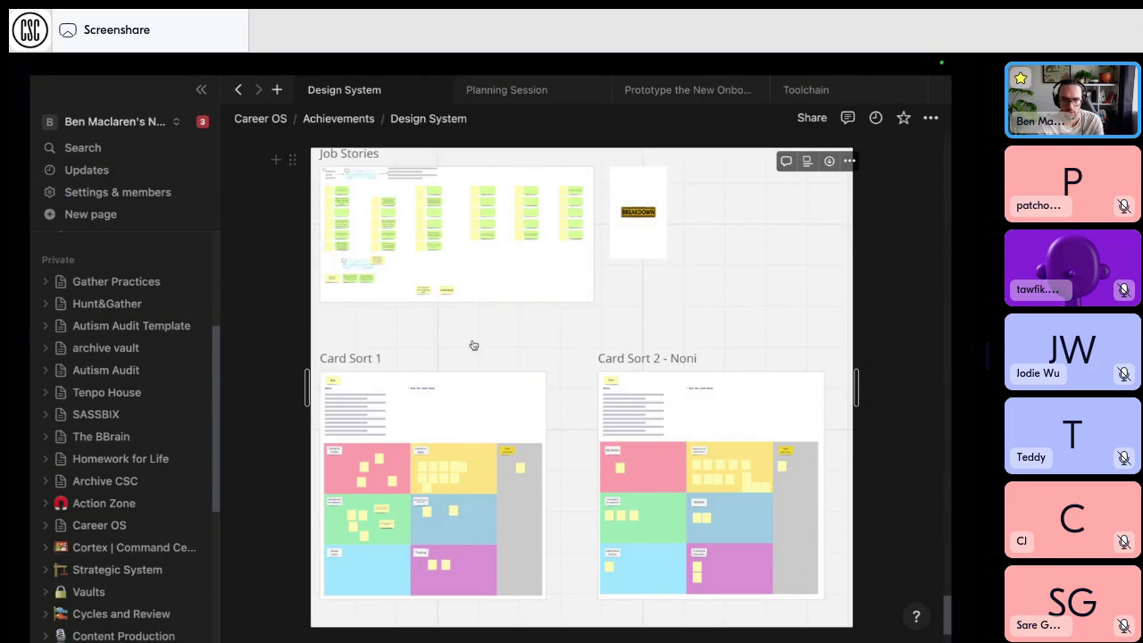
Switch to the Downloads folder in Finder, pick out CardSorting.png for copying, and return to the Resume file in Figma.
key(ctrl+Left)
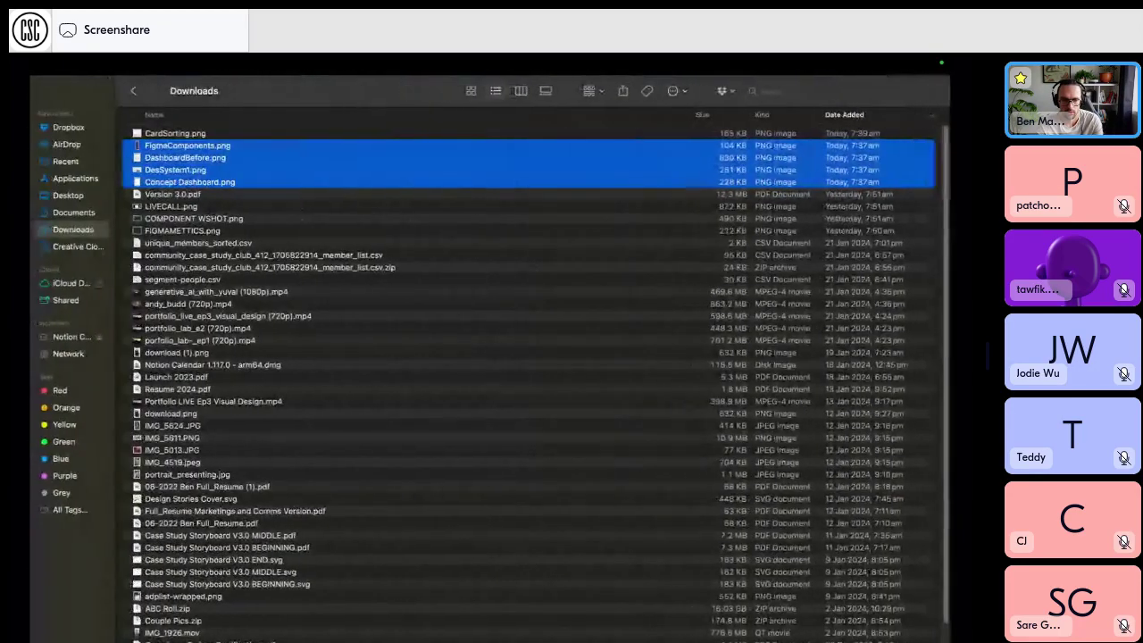
mouse_move(202, 638)
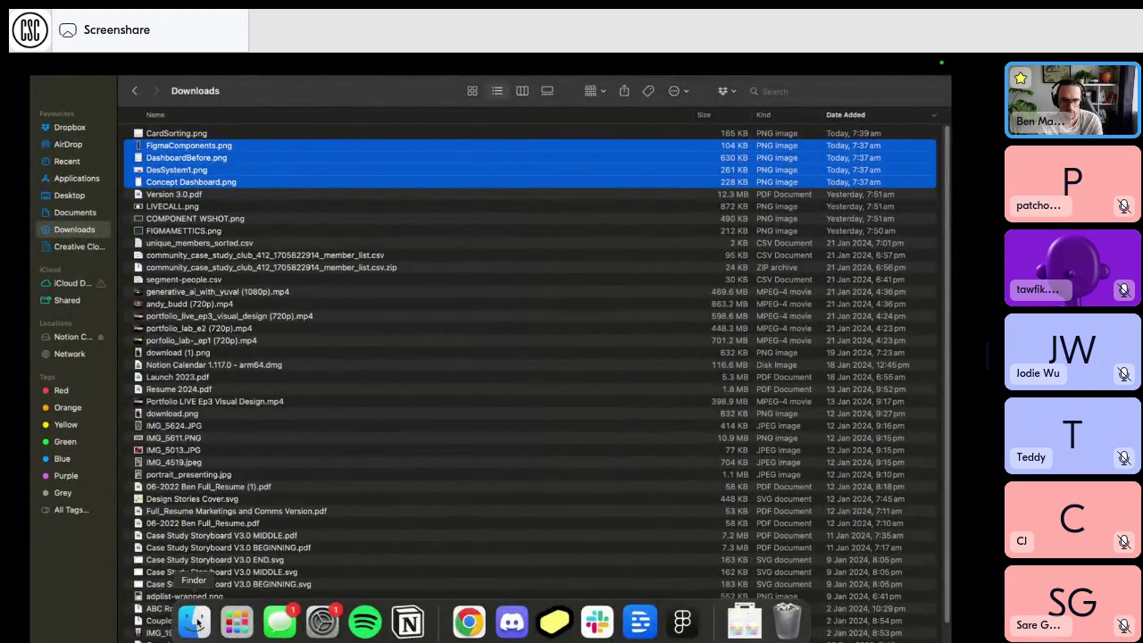
click(188, 136)
key(ctrl+Right)
key(ctrl+Right)
key(ctrl+Right)
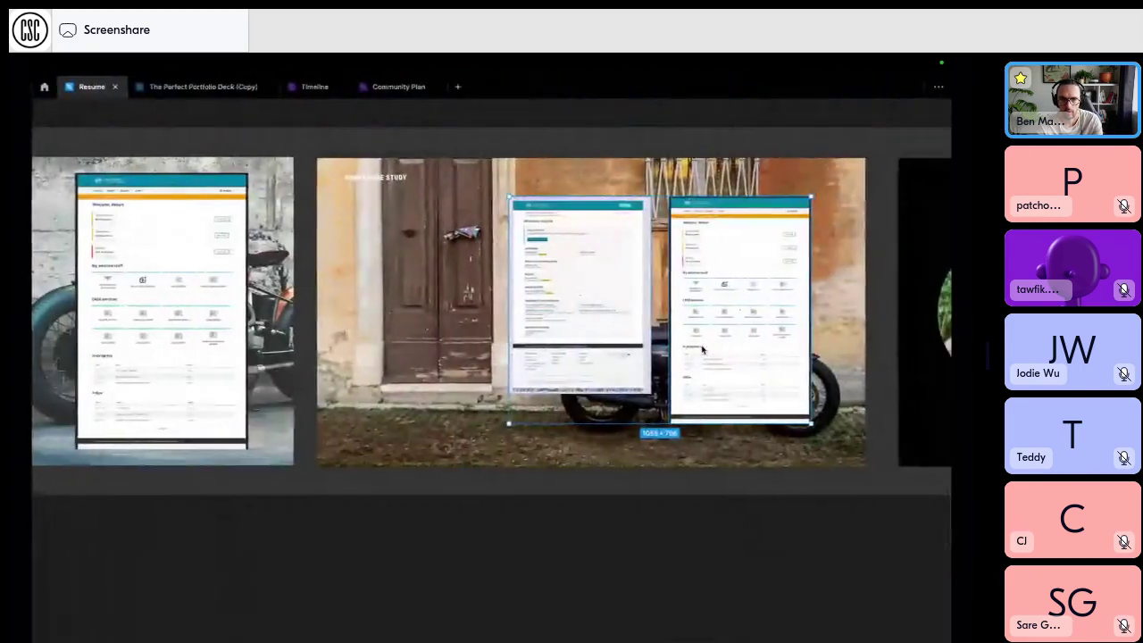
Shift both dashboard screenshots towards the left side of the SHORT CASE STUDY slide and paste the card sorting image.
shift+click(732, 333)
drag(738, 332, 575, 333)
key(super+v)
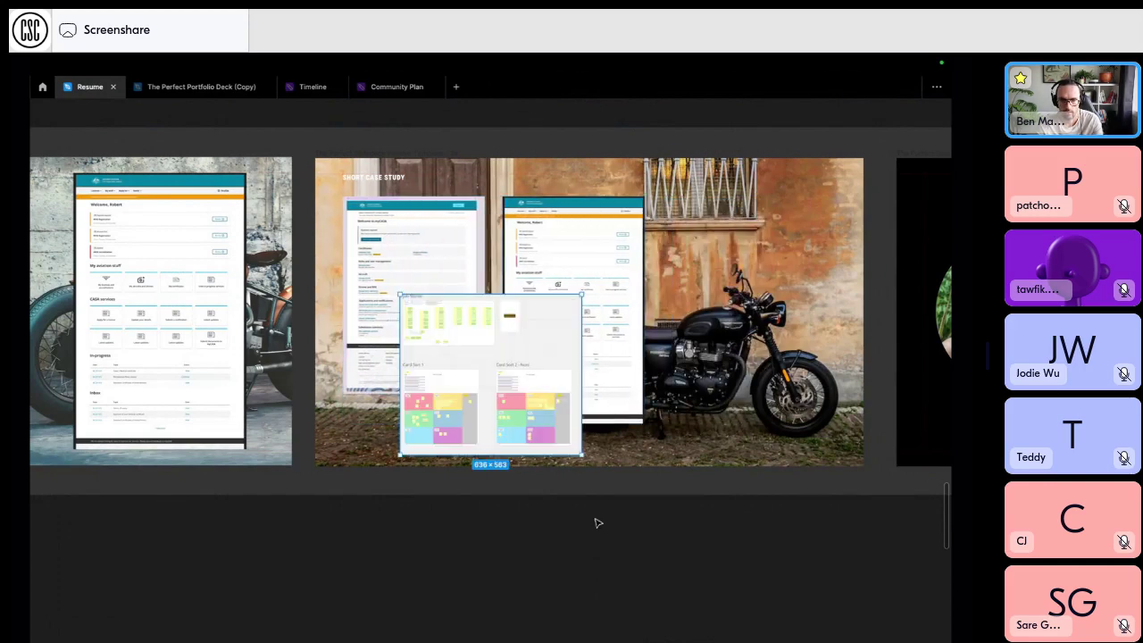
Arrange the card sorting image and the two dashboard screenshots in a row across the slide, with the card sorting image first.
drag(501, 413, 438, 207)
drag(578, 241, 758, 247)
drag(465, 323, 460, 287)
click(520, 597)
scroll(523, 603, down, 2)
scroll(522, 602, up, 3)
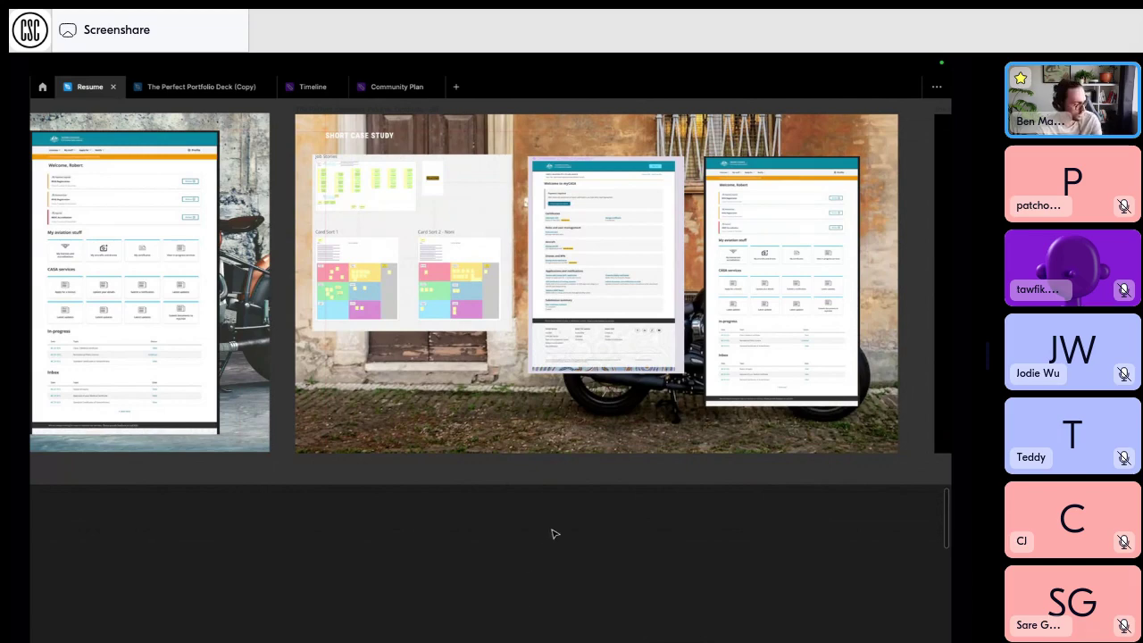
Select the card sorting image and both dashboard screenshots and shift them together slightly to the right.
click(464, 255)
shift+click(600, 262)
shift+click(792, 265)
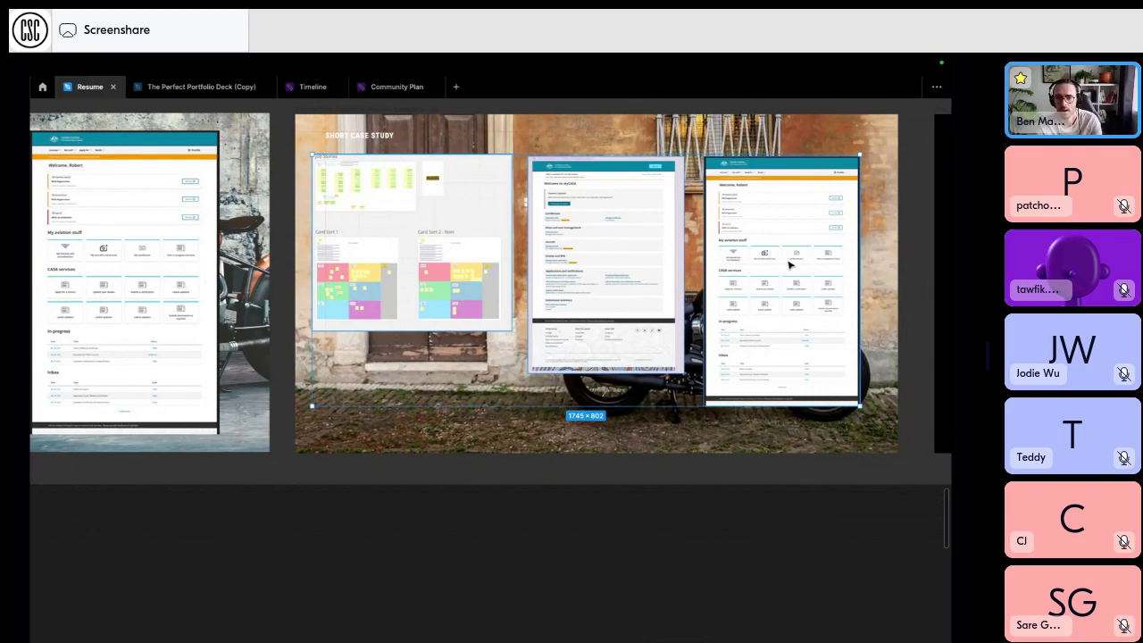
drag(786, 265, 805, 264)
click(389, 598)
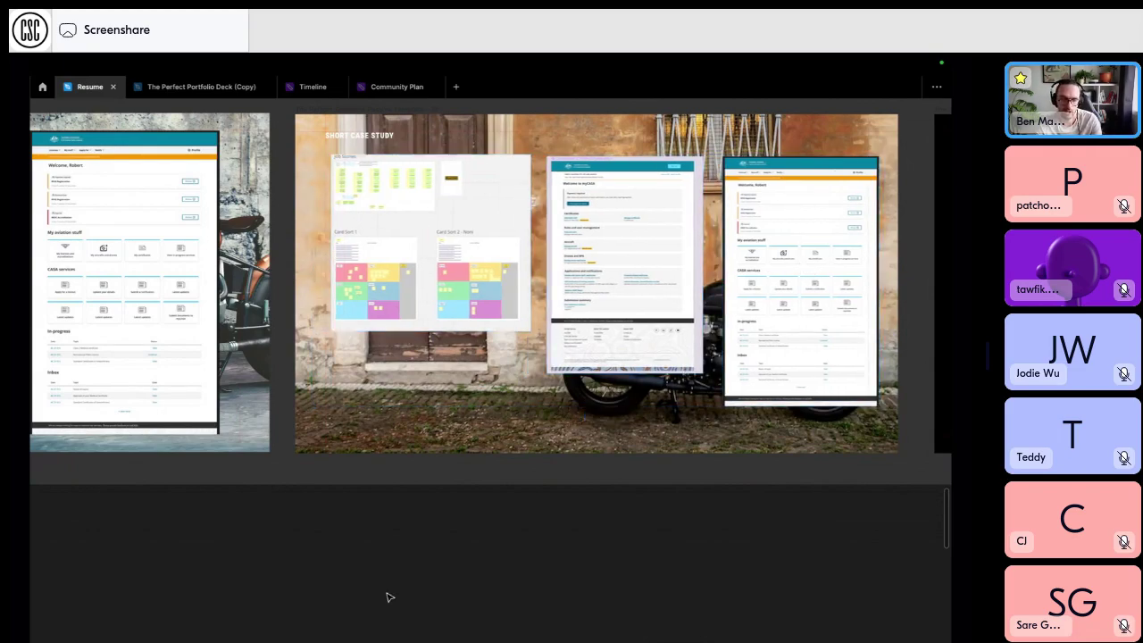
Move the number 1 badge on the "Creating a Scalable Design Platform" slide slightly up and left, further from the title.
scroll(390, 597, down, 5)
scroll(390, 598, left, 10)
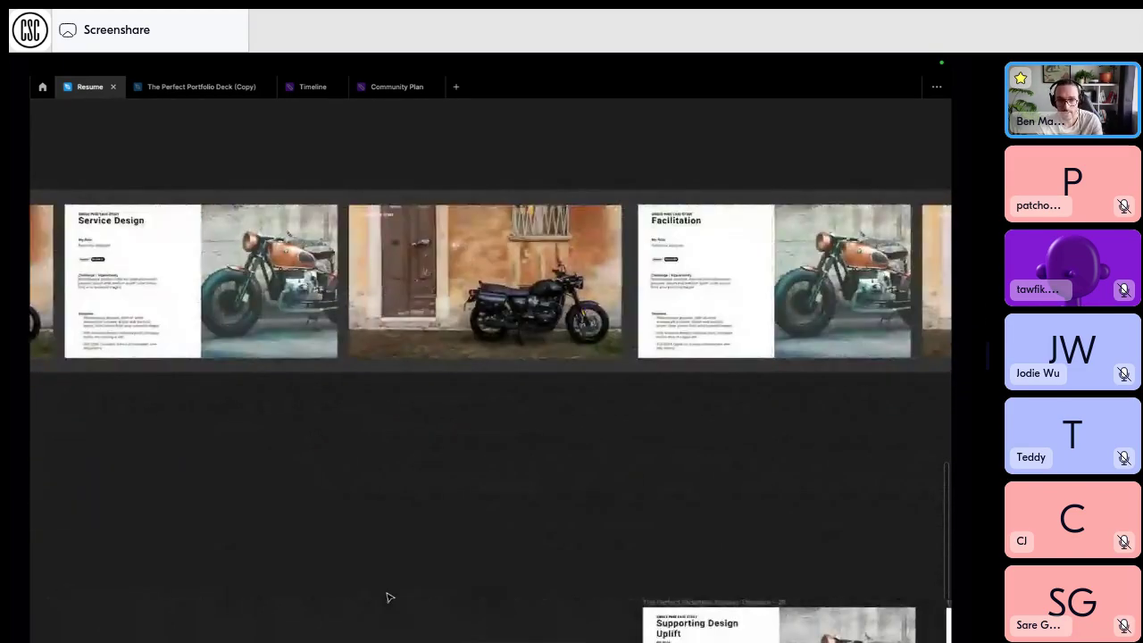
scroll(454, 488, left, 2)
scroll(427, 358, left, 5)
scroll(427, 358, up, 1)
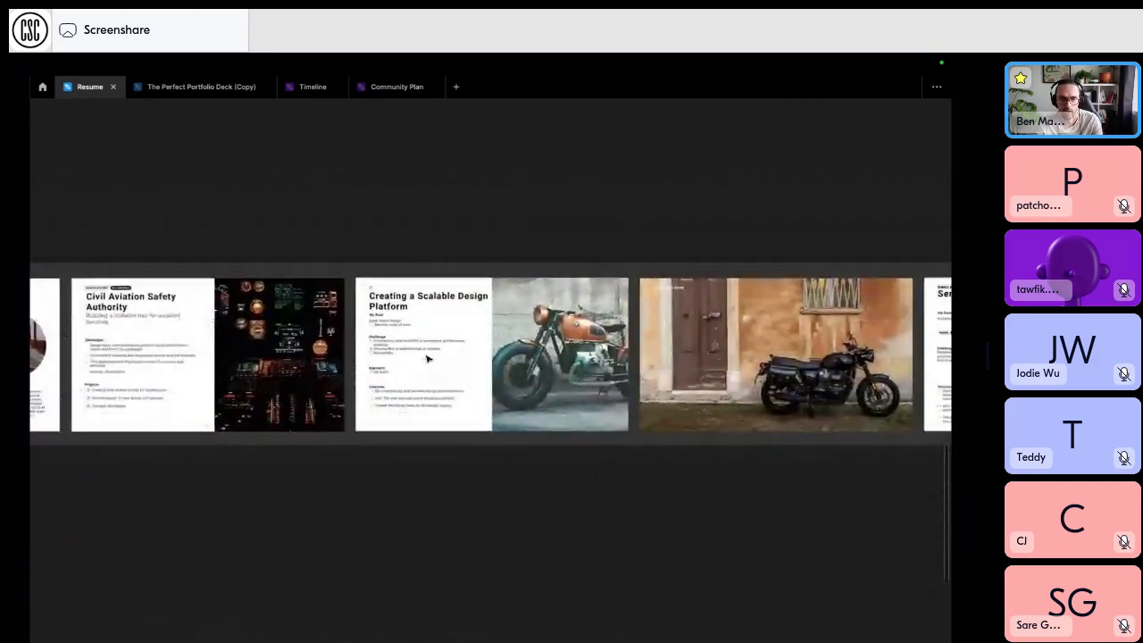
scroll(427, 358, up, 5)
scroll(427, 358, down, 2)
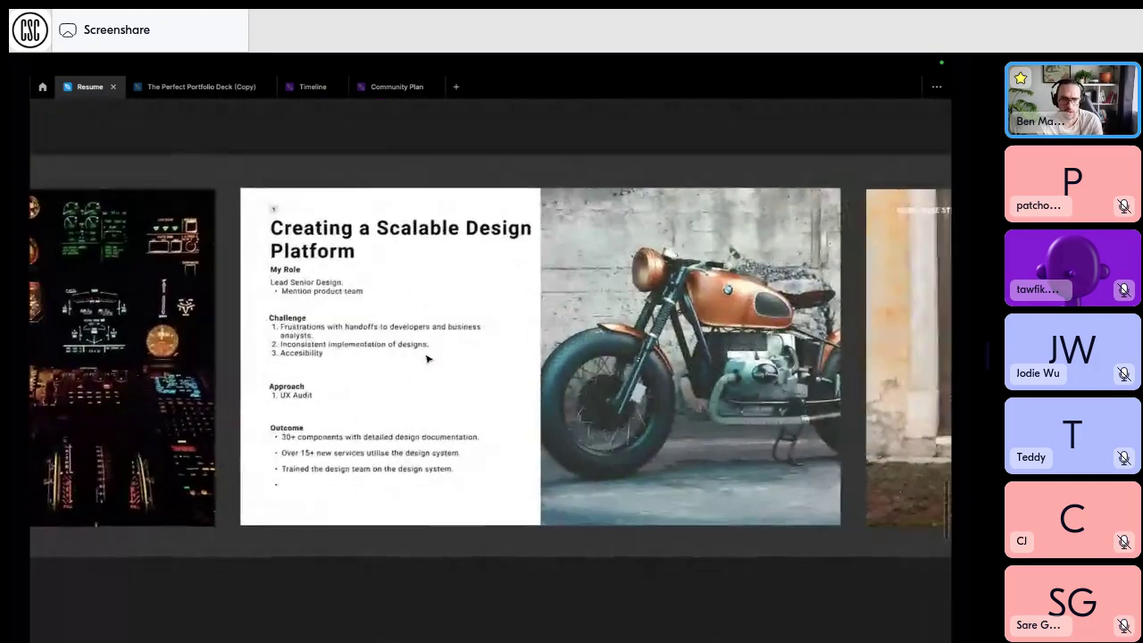
scroll(197, 234, up, 3)
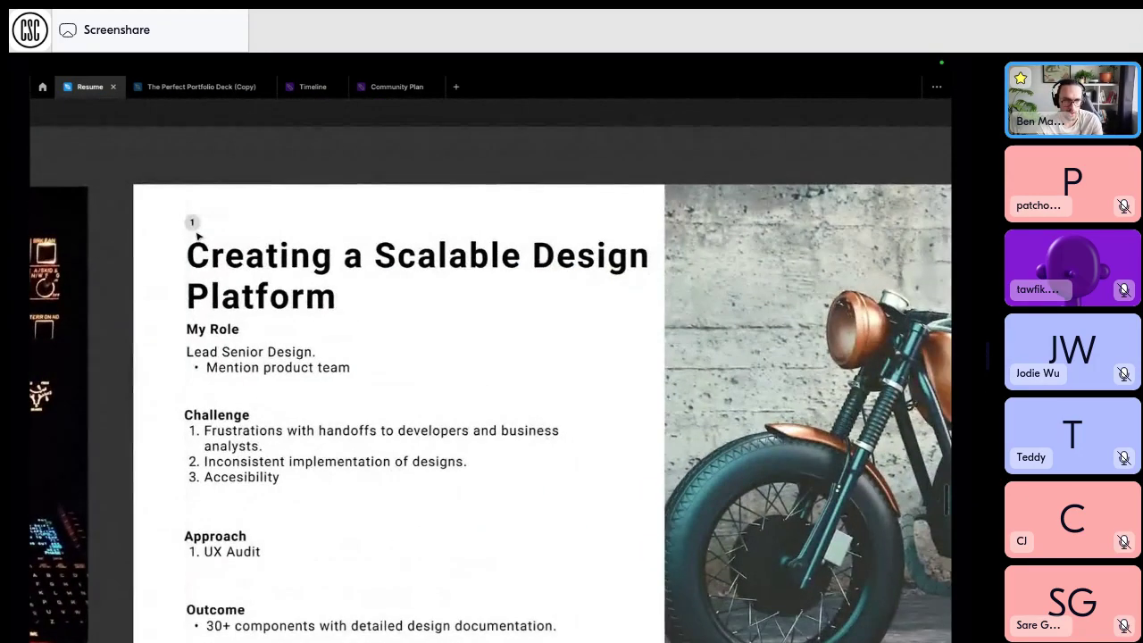
drag(192, 221, 186, 217)
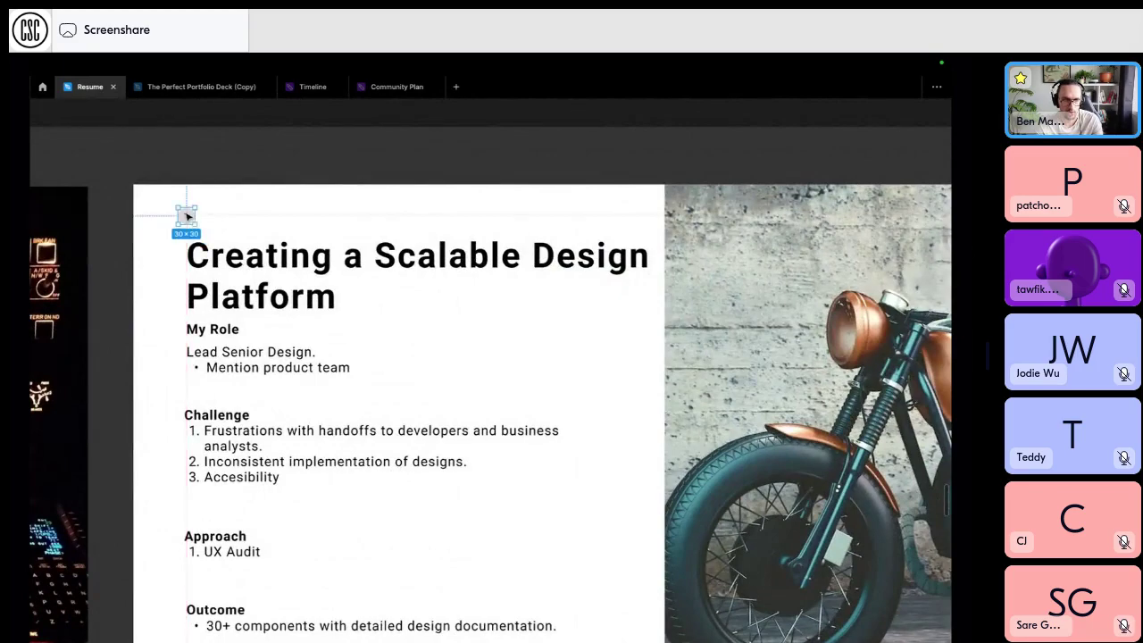
key(ctrl+Left)
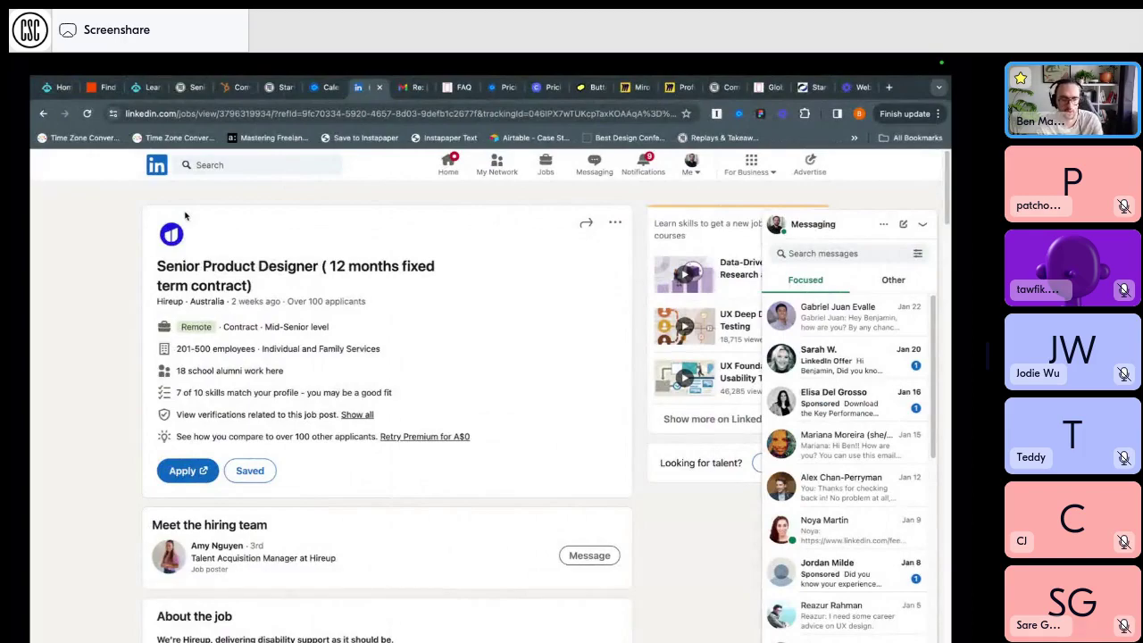
key(ctrl+Left)
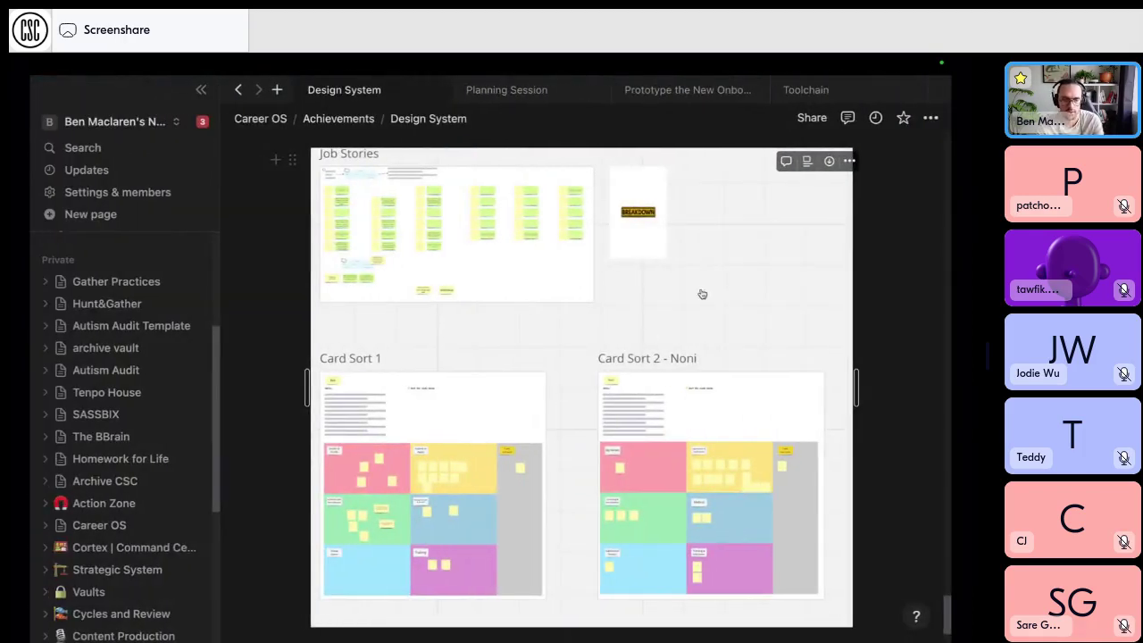
key(ctrl+Right)
key(ctrl+Right)
Bring the button documentation image and the component list image from the empty canvas up towards the "Creating a Scalable Design Platform" slide.
scroll(702, 289, down, 3)
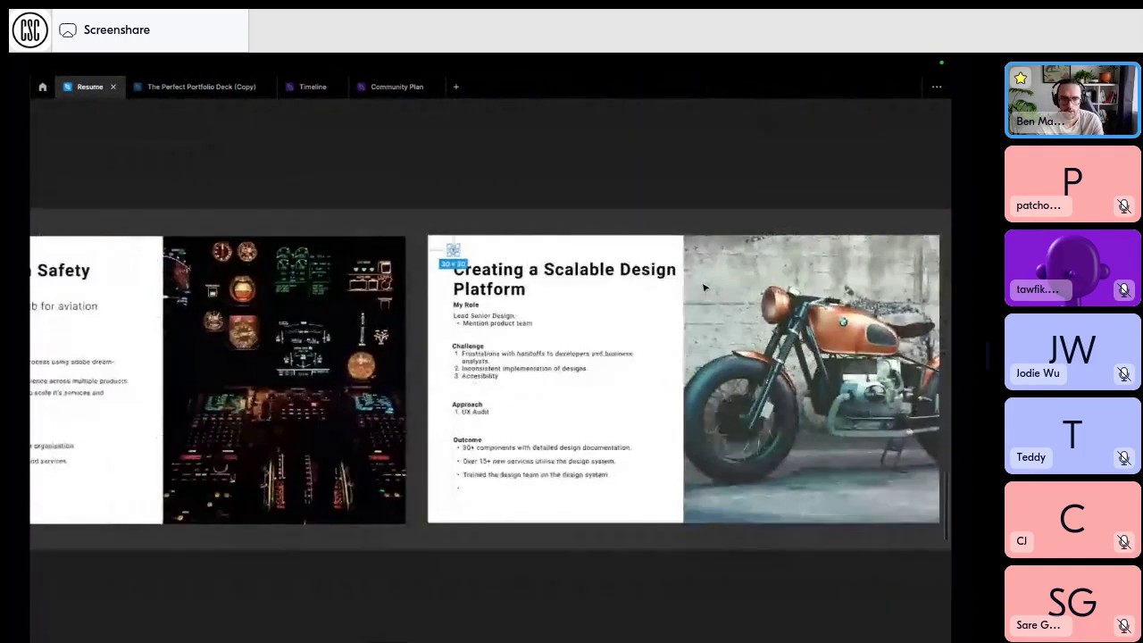
scroll(705, 288, down, 5)
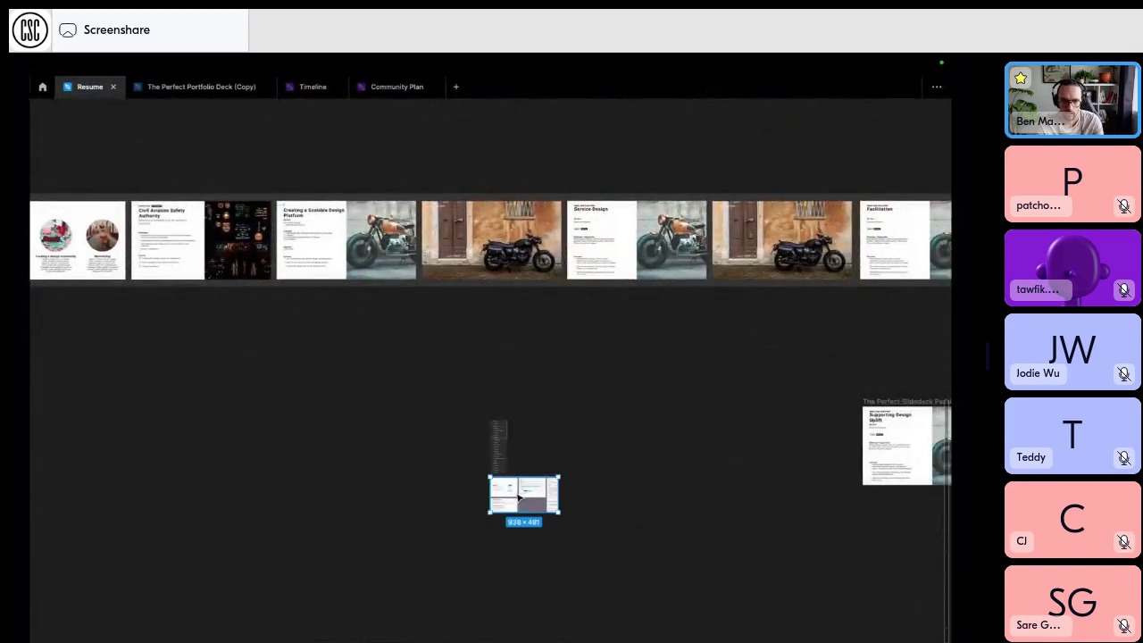
drag(518, 494, 371, 313)
drag(505, 462, 425, 320)
Position the button documentation over the upper part of the slide's motorcycle photo and the component list over its lower right.
scroll(428, 323, up, 5)
scroll(430, 326, up, 5)
scroll(430, 326, left, 4)
drag(388, 625, 403, 230)
drag(638, 549, 457, 259)
scroll(458, 259, up, 3)
scroll(457, 259, left, 2)
scroll(457, 259, up, 1)
scroll(456, 259, left, 1)
drag(572, 427, 668, 437)
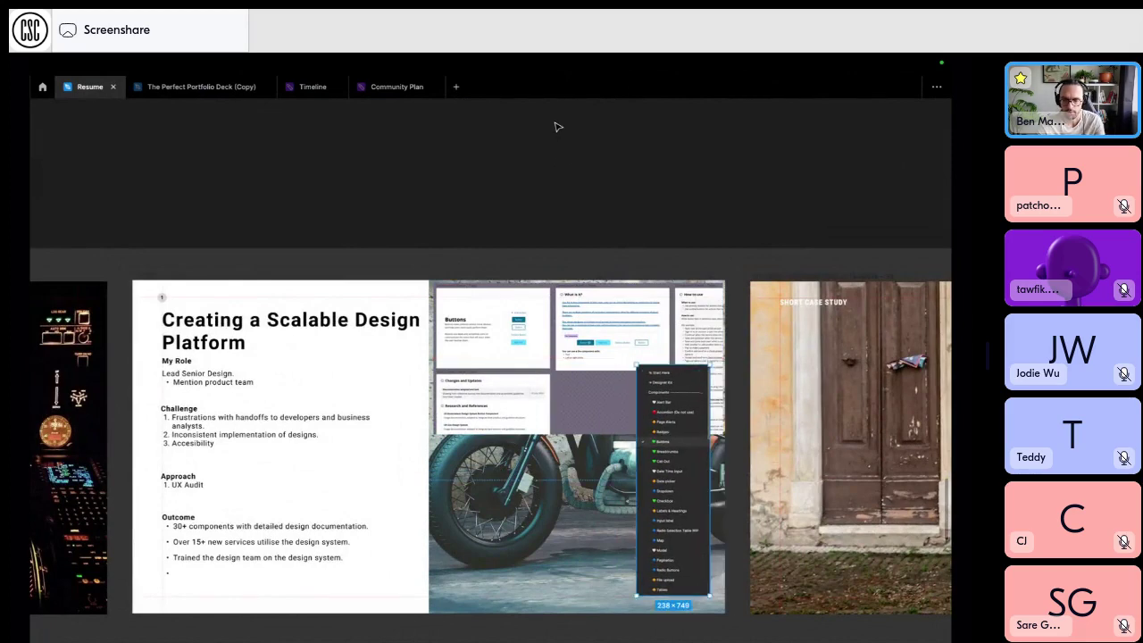
Show the hidden editor interface around the canvas.
key(ctrl+backslash)
scroll(536, 402, down, 3)
click(556, 415)
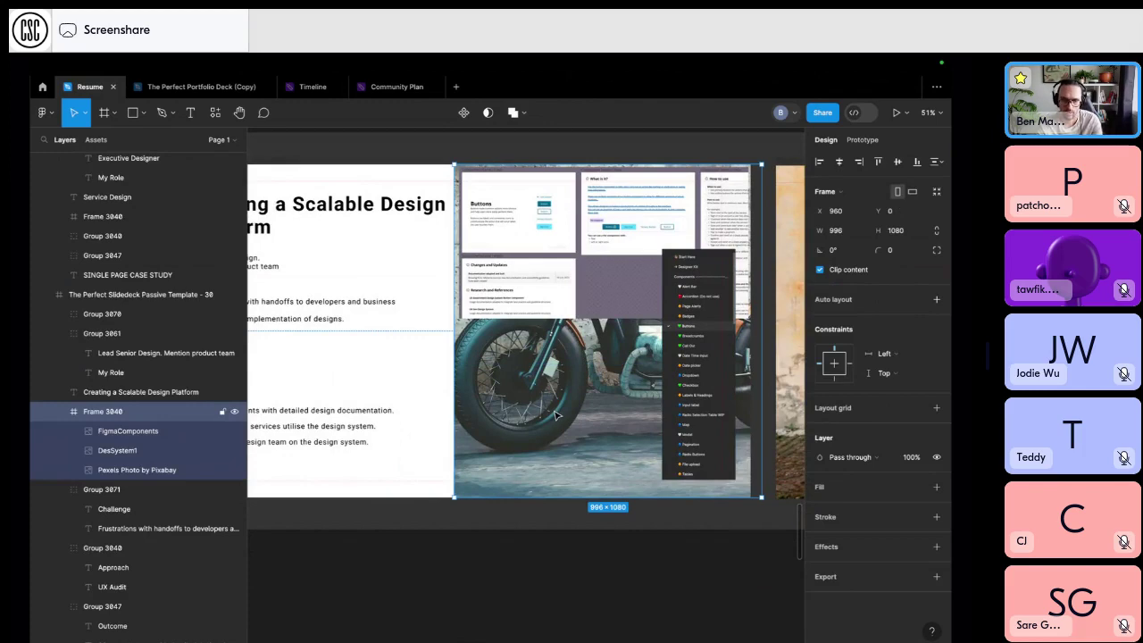
key(BackSpace)
key(super+z)
double_click(553, 415)
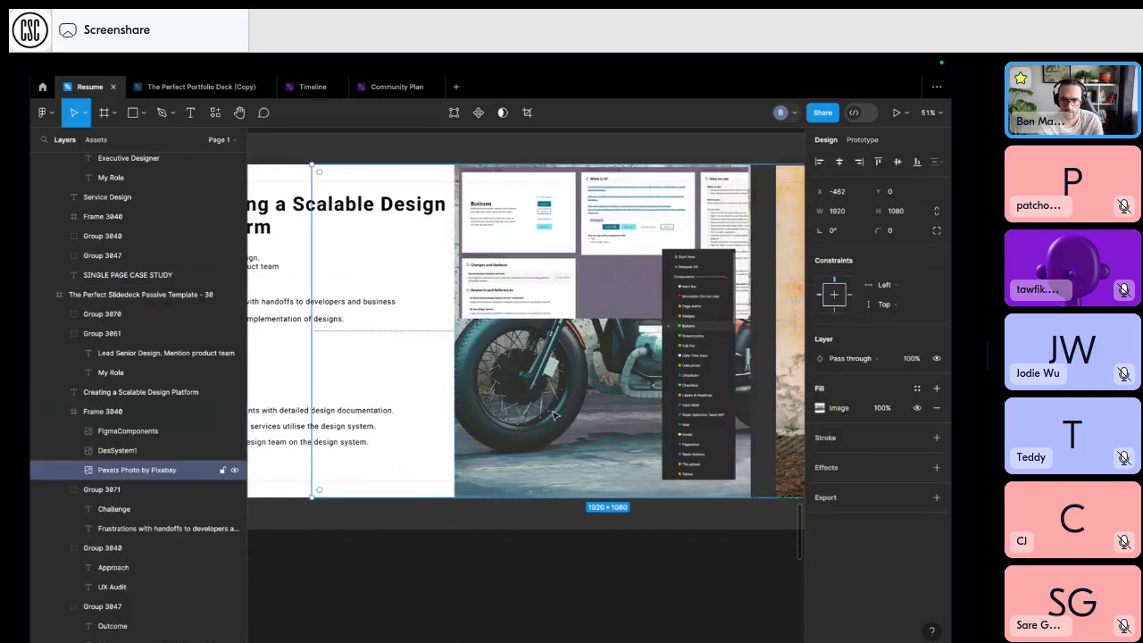
key(Delete)
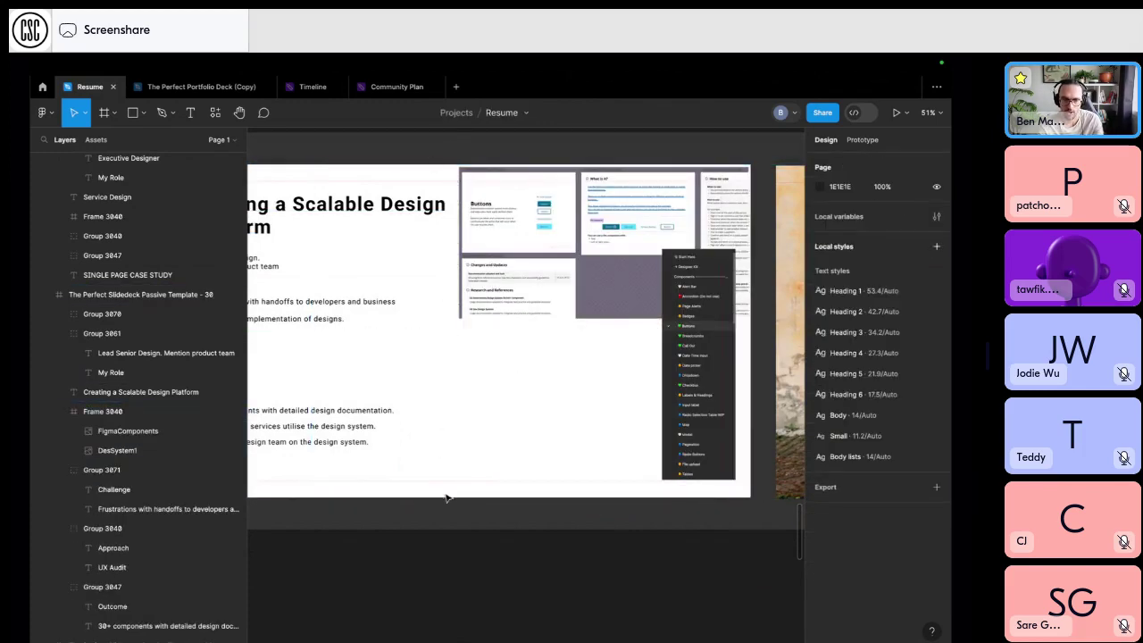
scroll(559, 376, left, 2)
key(ctrl+z)
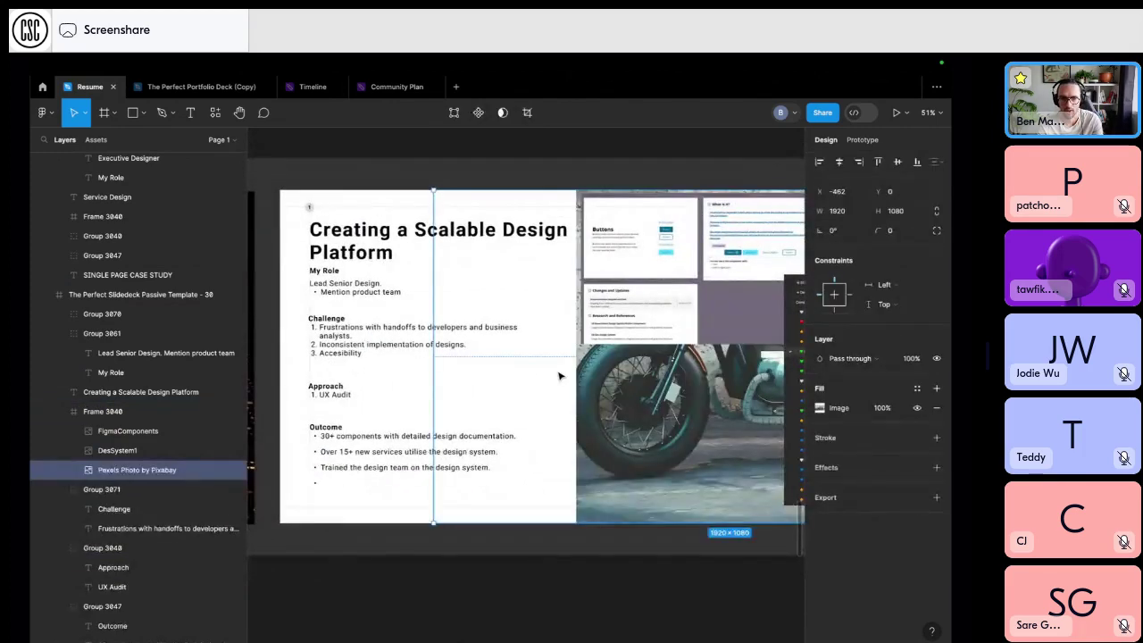
Capture a screenshot of an enlarged region of empty canvas and hide the page background colour.
scroll(688, 159, right, 3)
scroll(688, 159, down, 1)
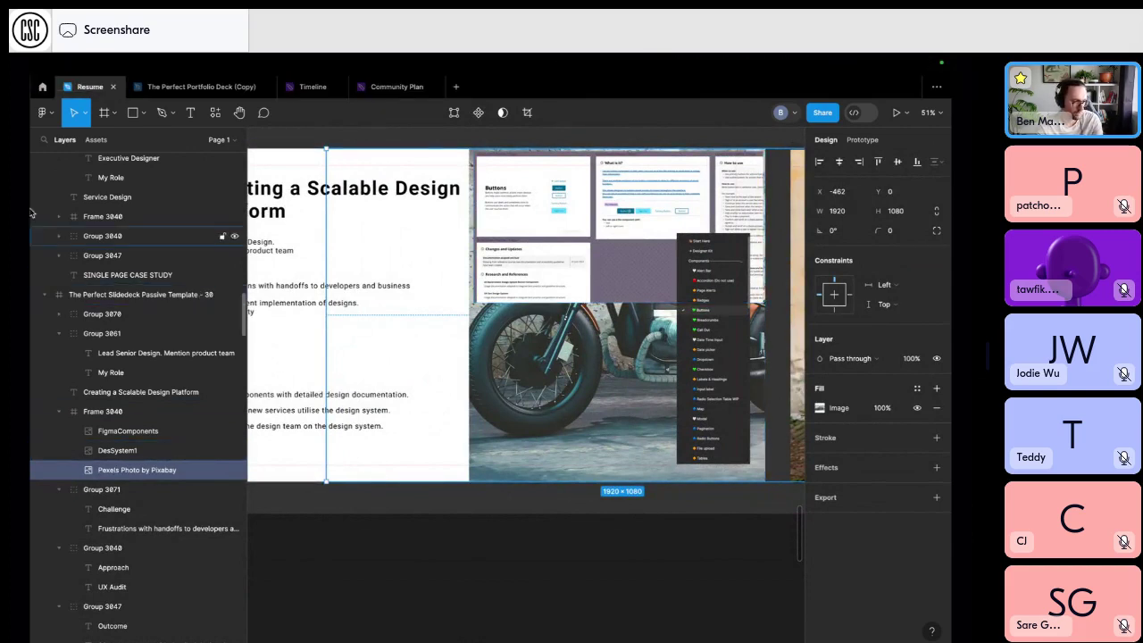
scroll(541, 449, down, 5)
click(541, 448)
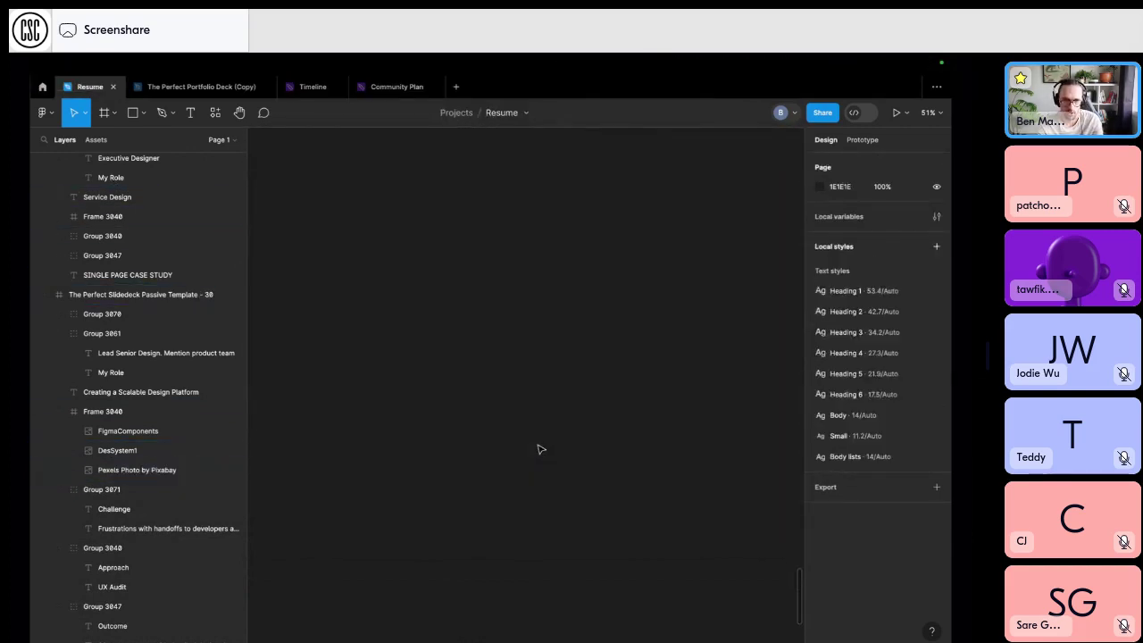
key(super+shift+5)
drag(552, 347, 578, 333)
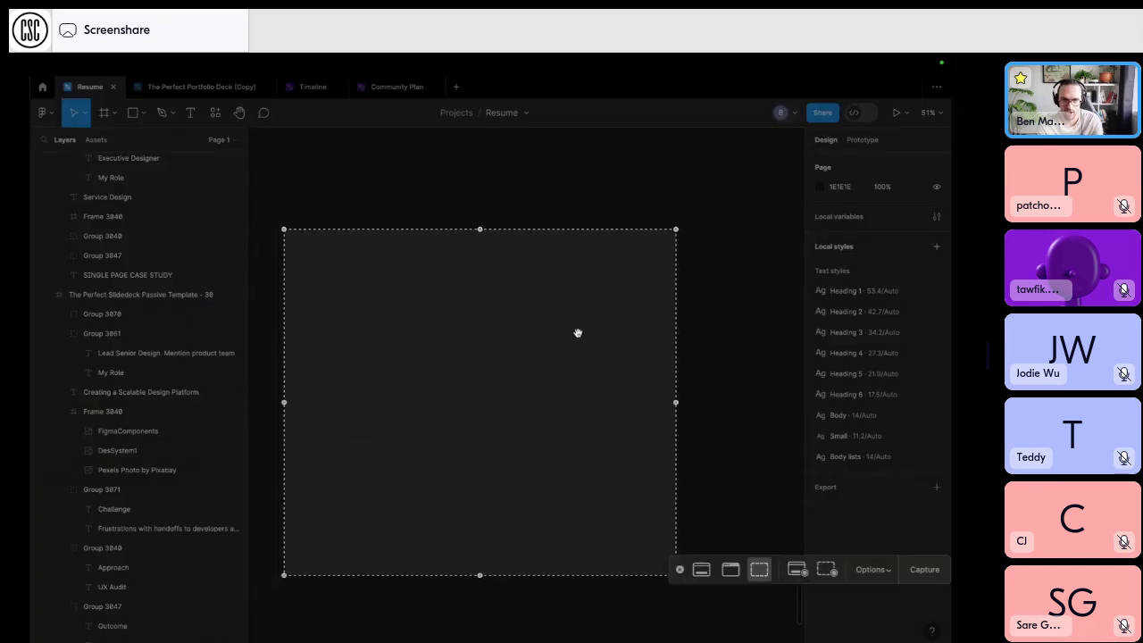
drag(677, 229, 709, 174)
key(Return)
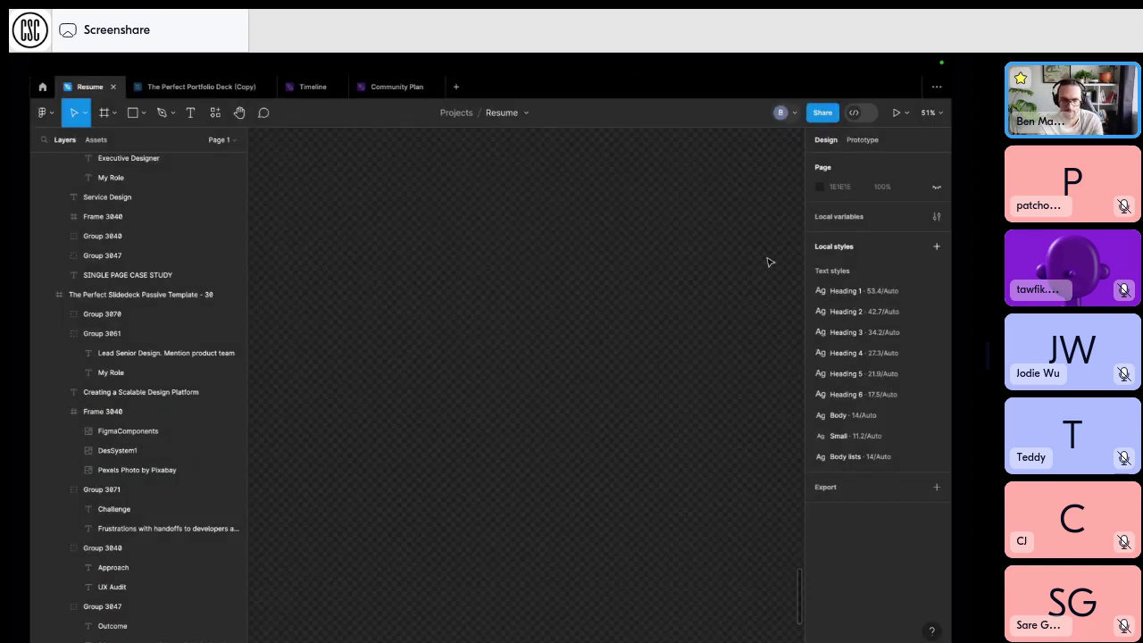
Capture the checkered empty canvas as a screenshot, paste it near the design platform slide, and place it over the motorcycle photo.
key(super+shift+5)
key(Escape)
scroll(467, 250, up, 5)
key(super+v)
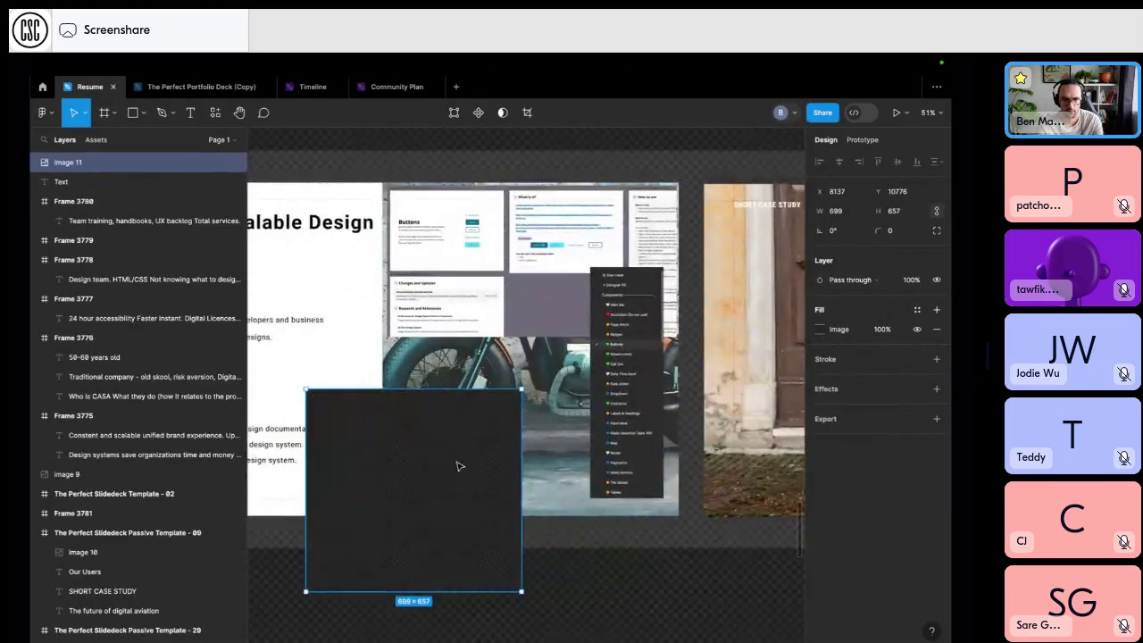
drag(460, 466, 544, 391)
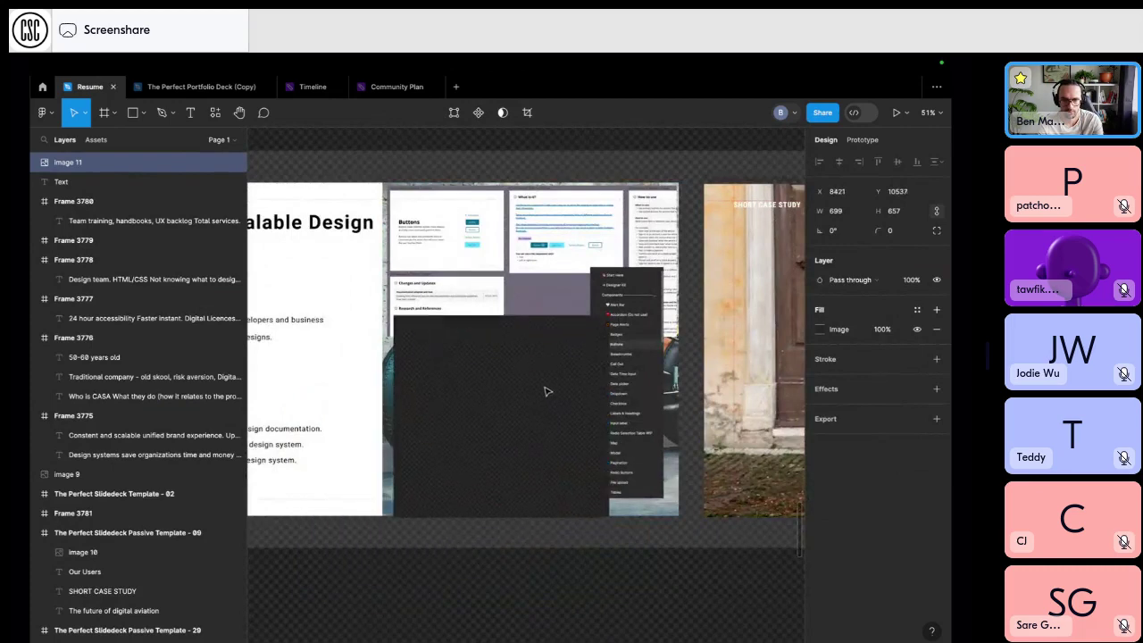
Cut the checkered image and use it to replace the motorcycle photo inside the slide's image frame.
key(super+x)
double_click(473, 416)
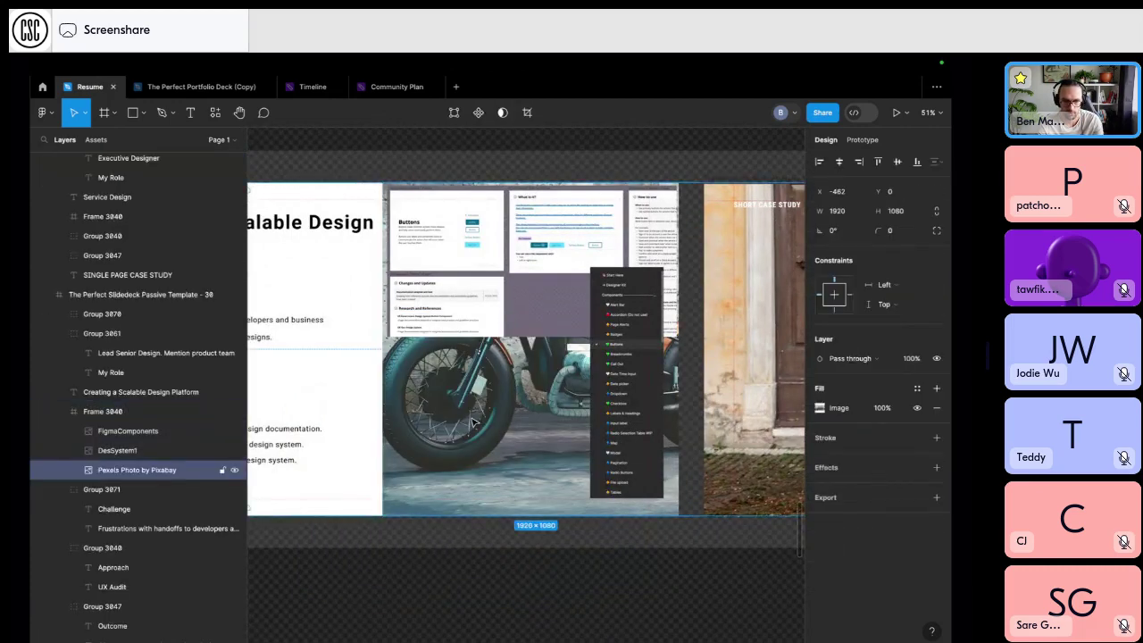
right_click(473, 417)
click(533, 333)
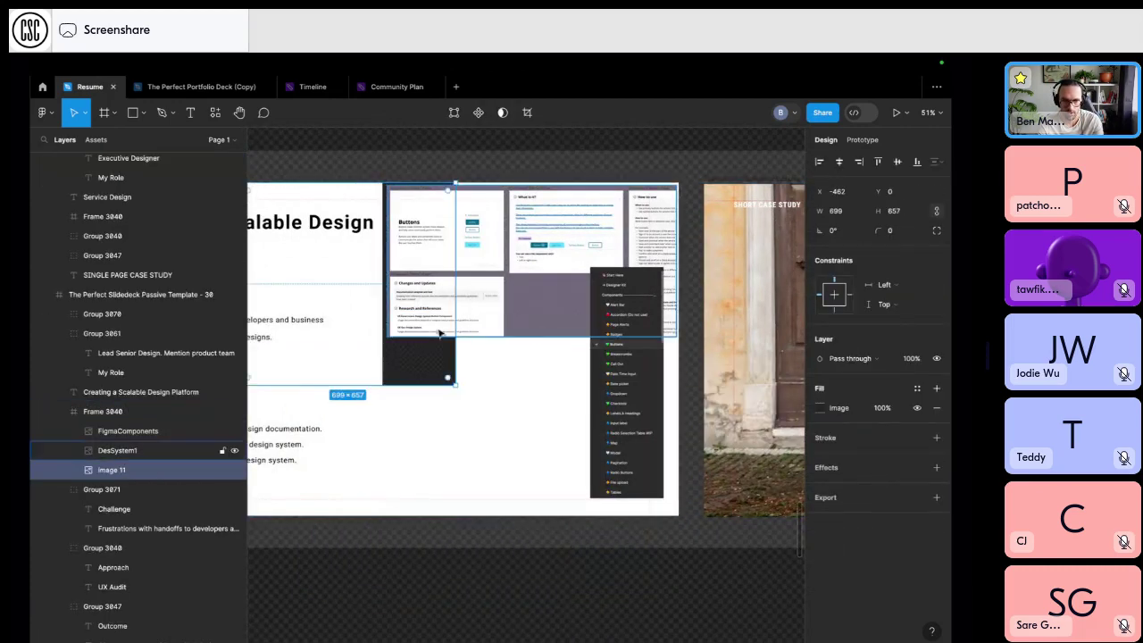
Fit the checkered image to the slide's image frame, starting at X 0 and scaled to about 1186 × 1115.
drag(482, 358, 747, 512)
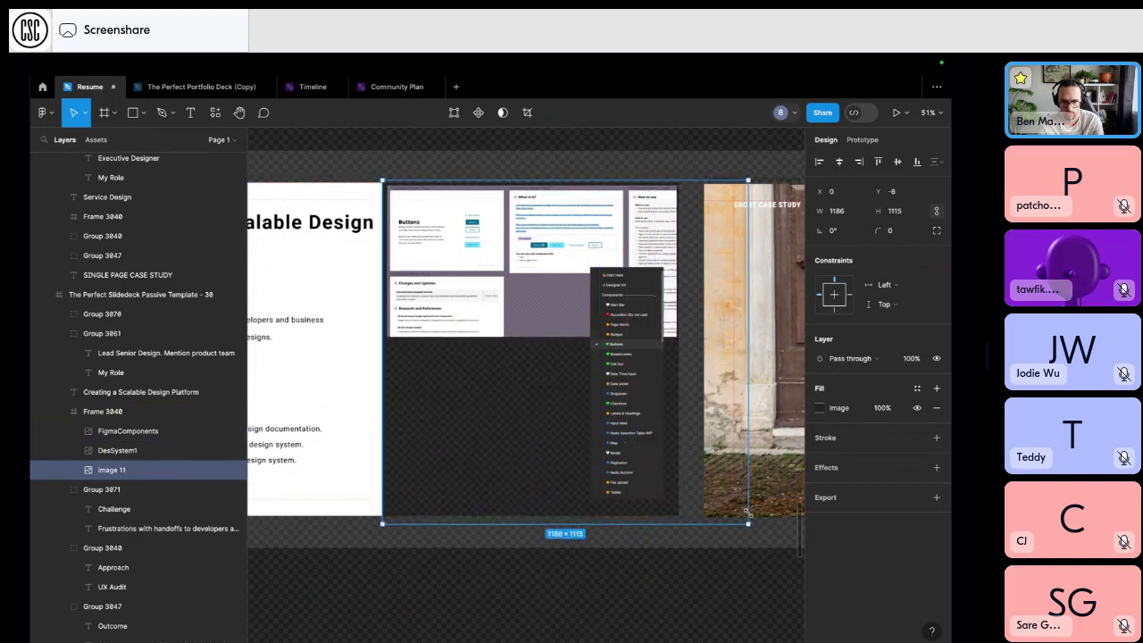
click(627, 615)
scroll(542, 296, left, 5)
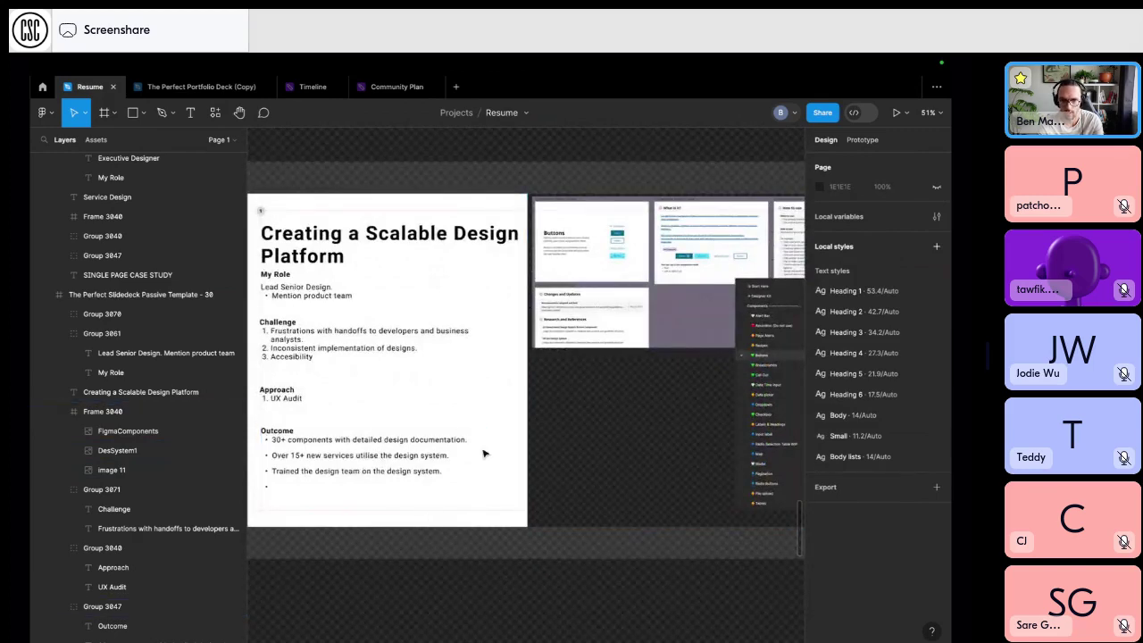
Add a white (FFFFFF) stroke to the FigmaComponents image in the design platform slide.
scroll(360, 463, right, 5)
scroll(360, 463, up, 2)
click(623, 405)
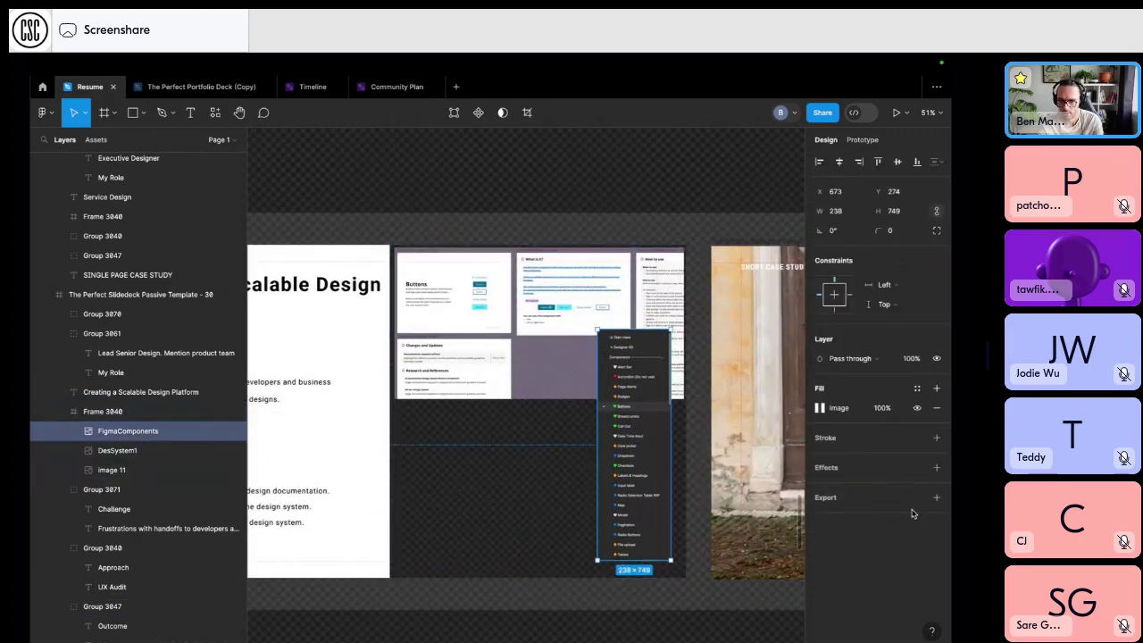
click(936, 437)
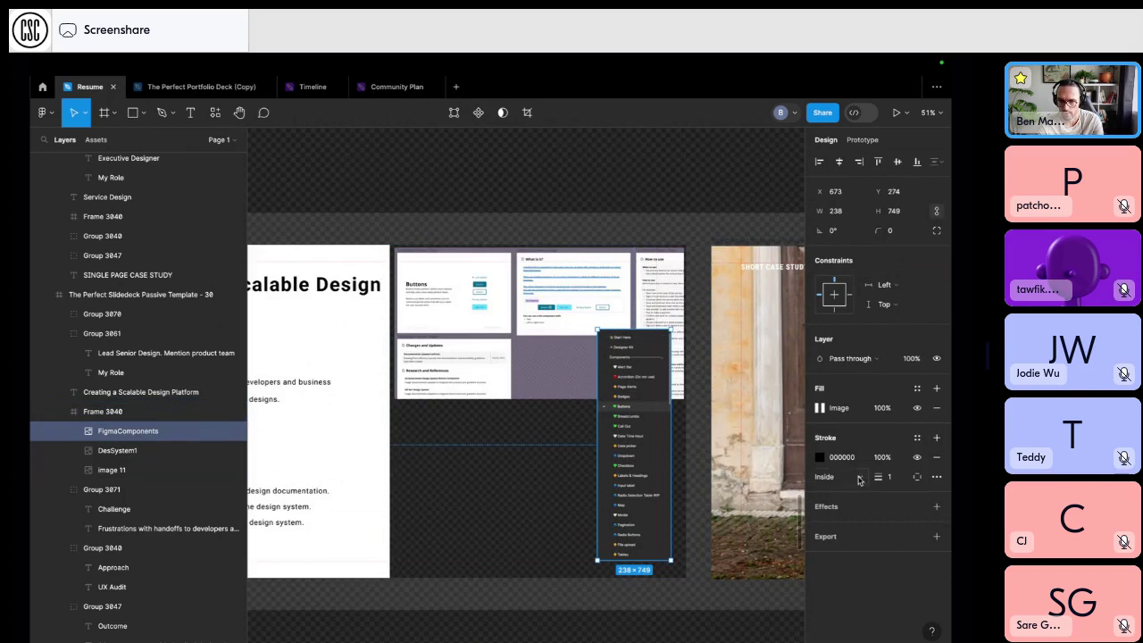
click(917, 437)
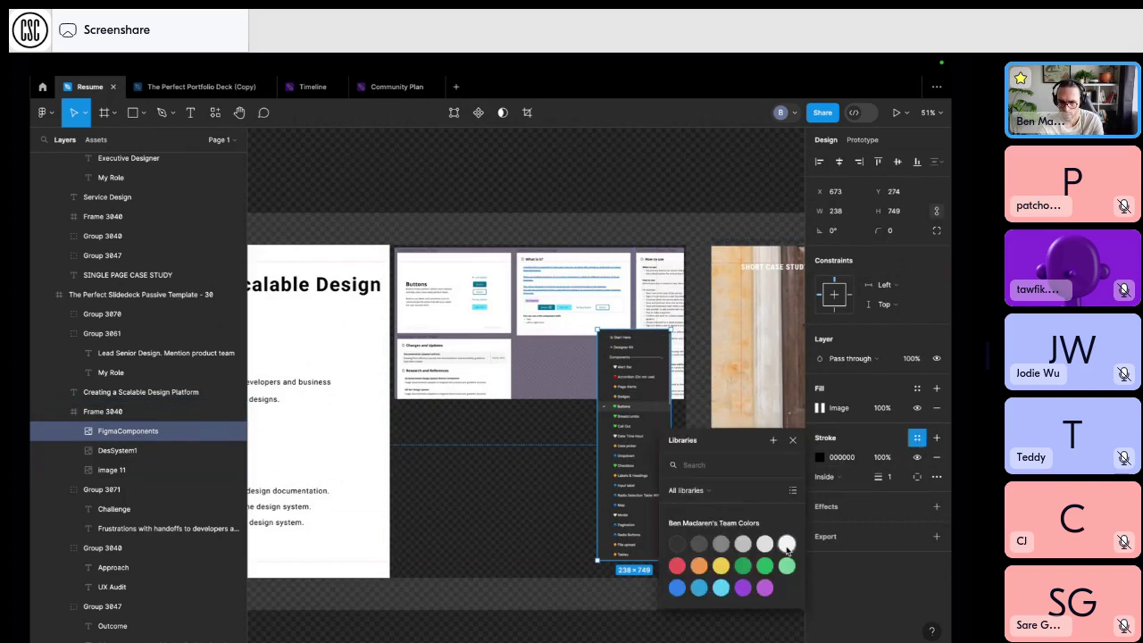
key(Escape)
click(599, 607)
click(640, 424)
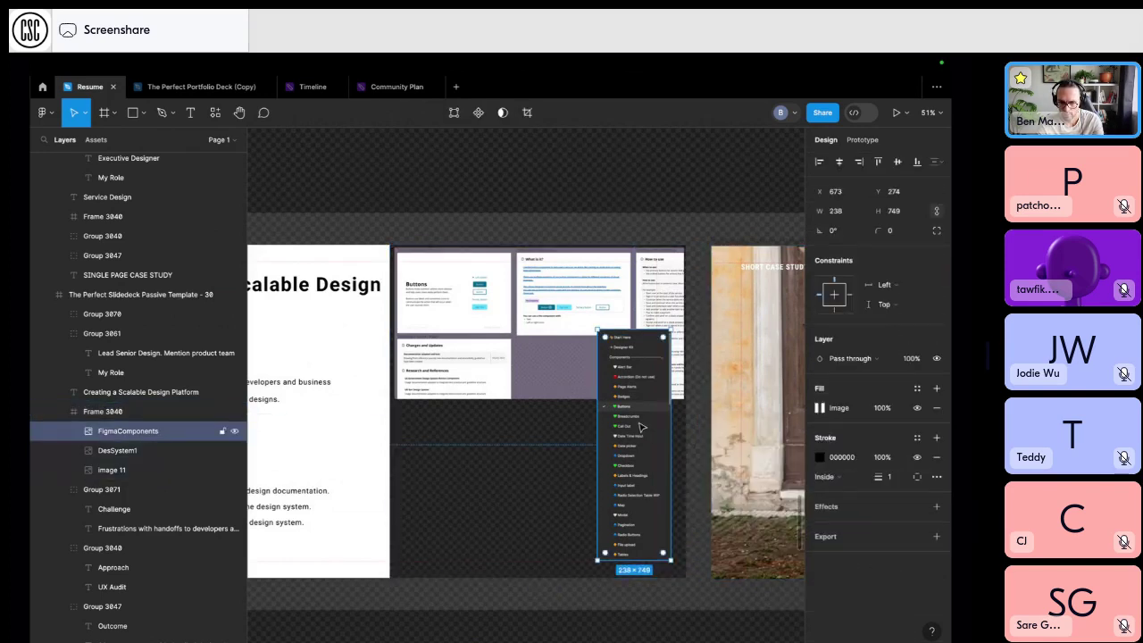
click(820, 457)
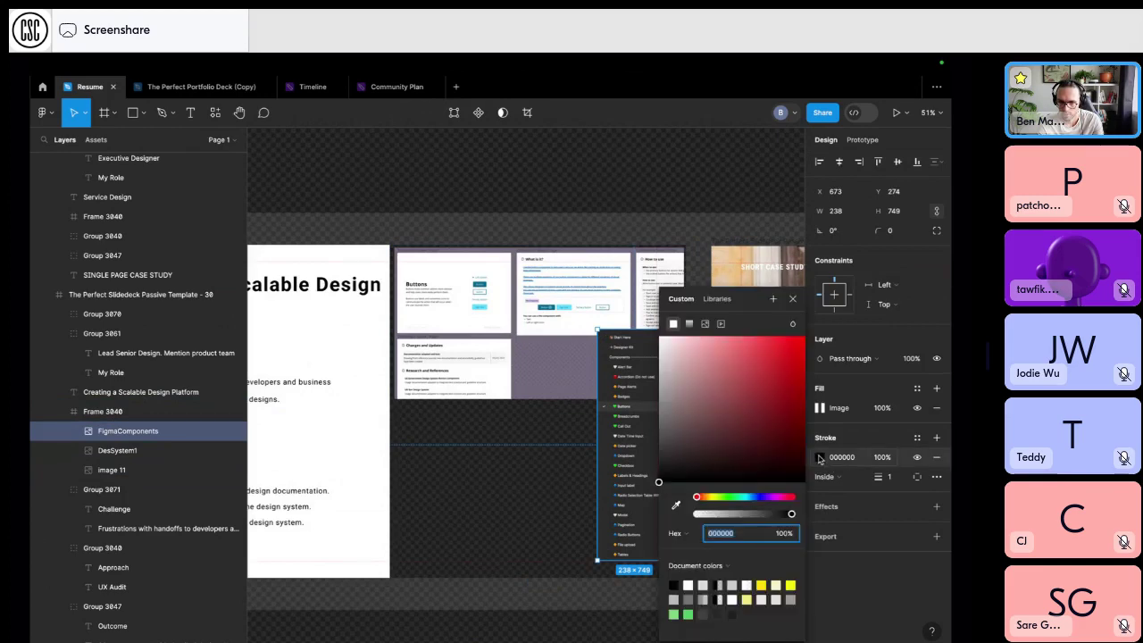
click(688, 585)
click(498, 617)
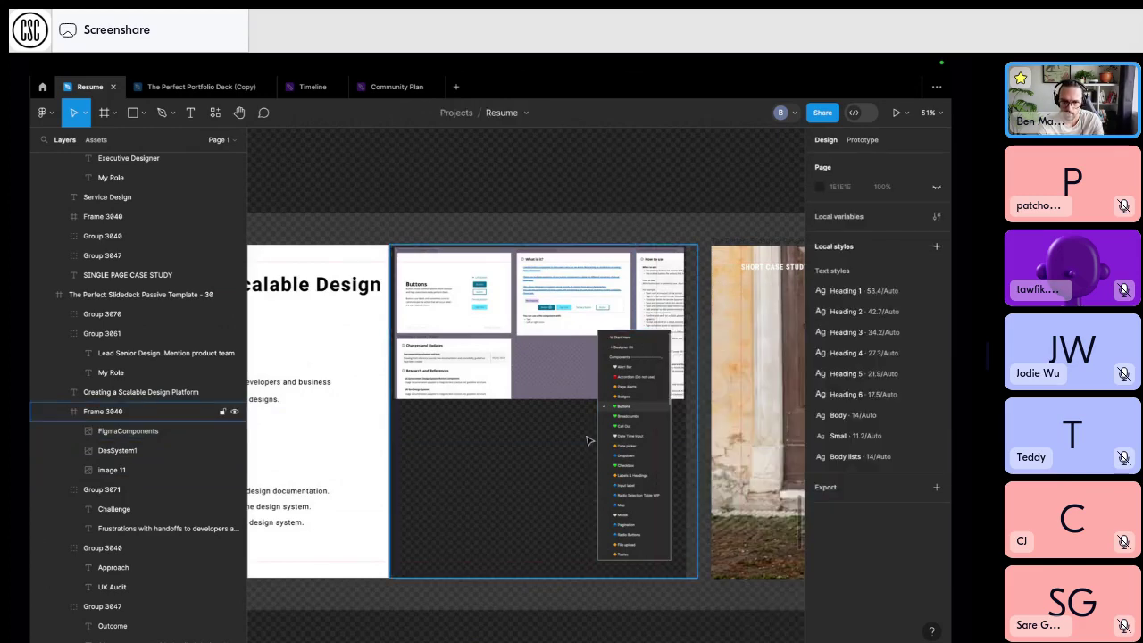
Add a white (FFFFFF) stroke to the DesSystem1 image.
click(548, 346)
click(938, 440)
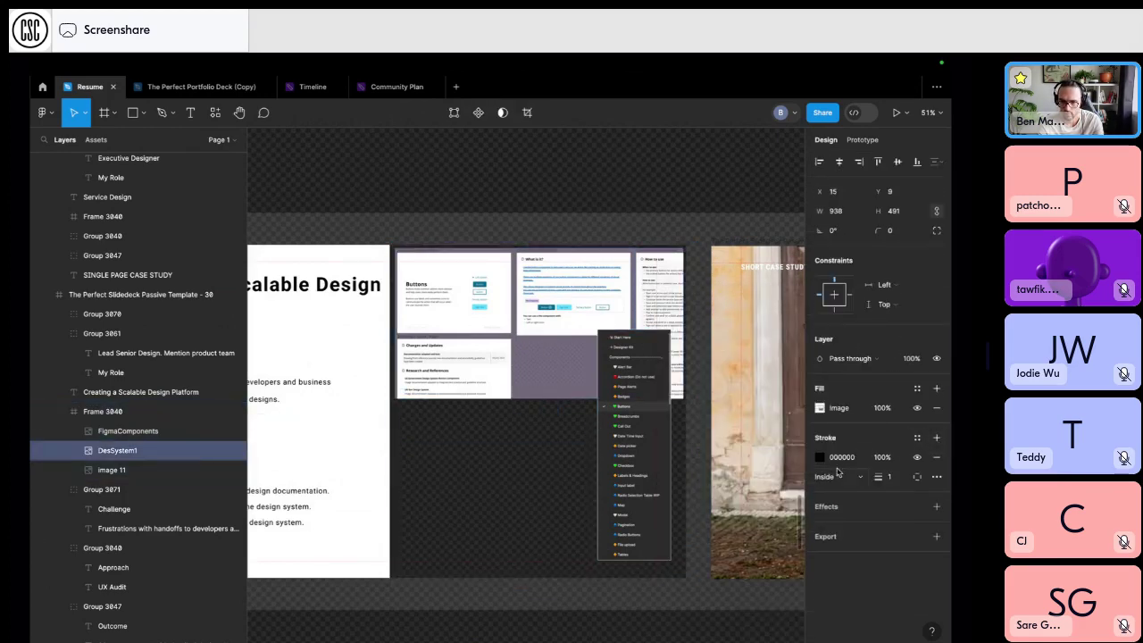
click(821, 458)
click(688, 585)
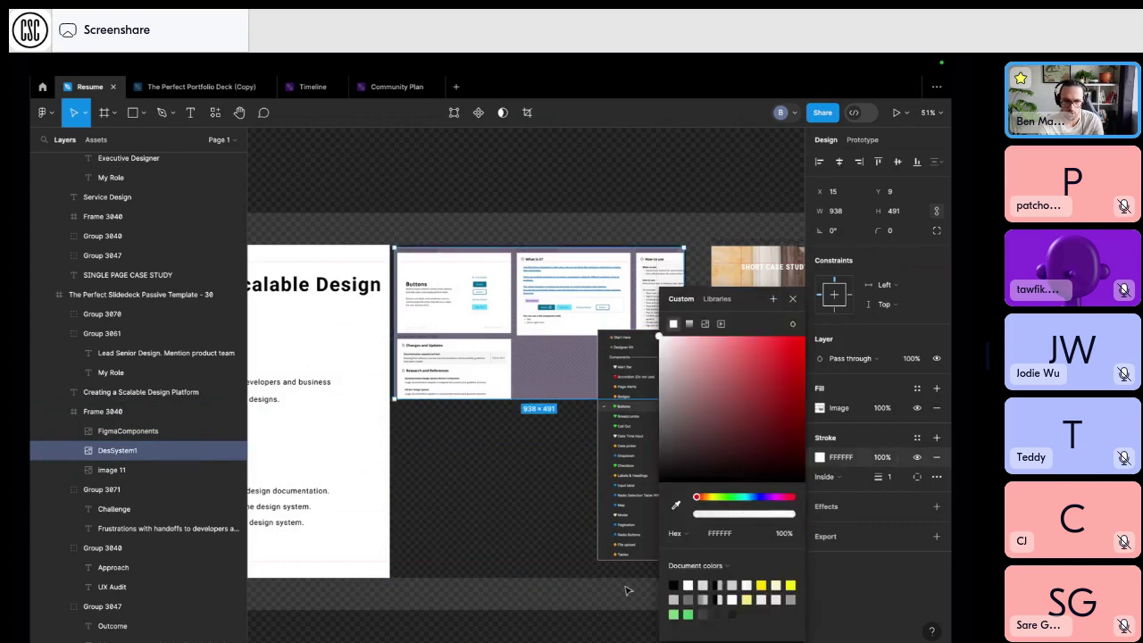
click(445, 619)
Move the component list image over the left part of the design system screenshot, at about X 128, Y 226.
click(620, 438)
drag(629, 431, 441, 429)
key(ctrl+z)
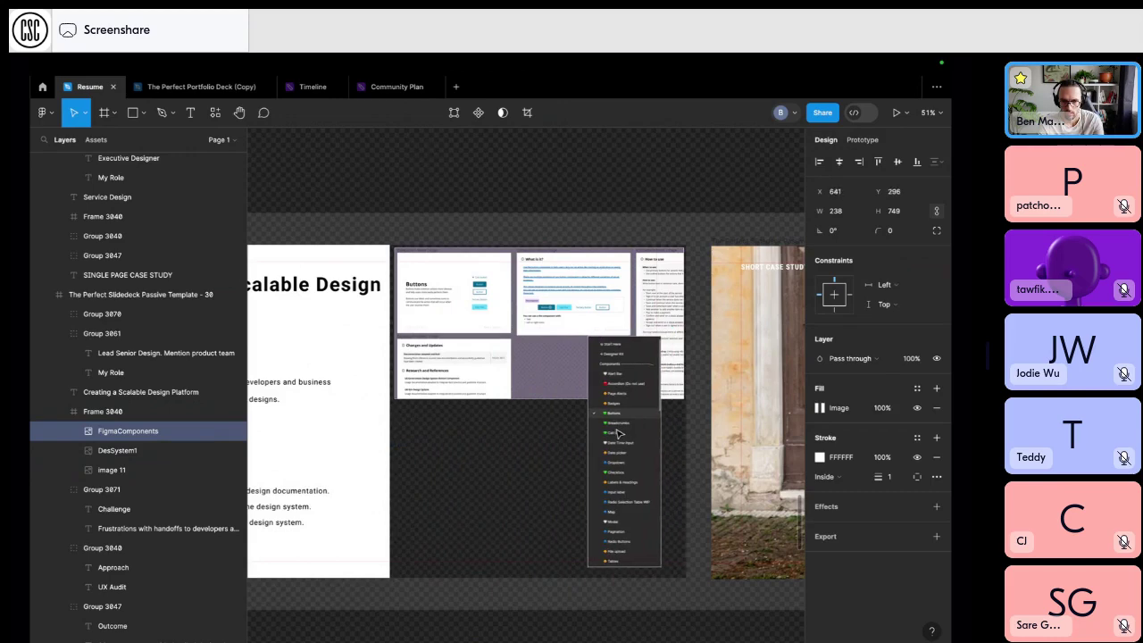
click(443, 177)
scroll(443, 177, left, 4)
scroll(443, 177, right, 1)
scroll(443, 177, up, 3)
scroll(440, 177, down, 5)
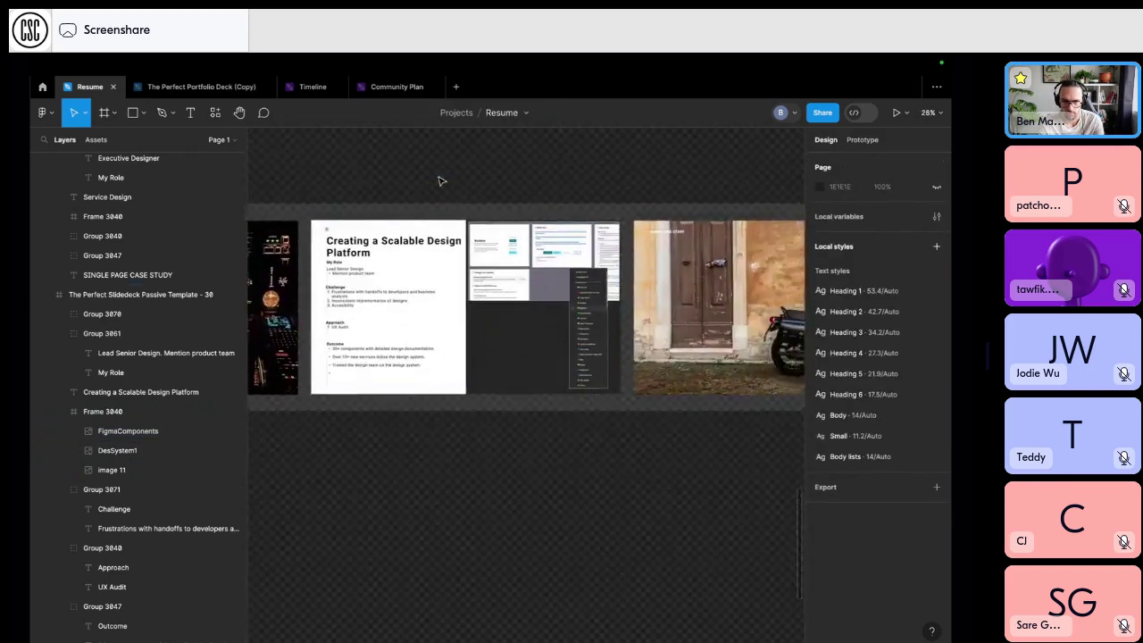
scroll(497, 322, up, 4)
click(693, 406)
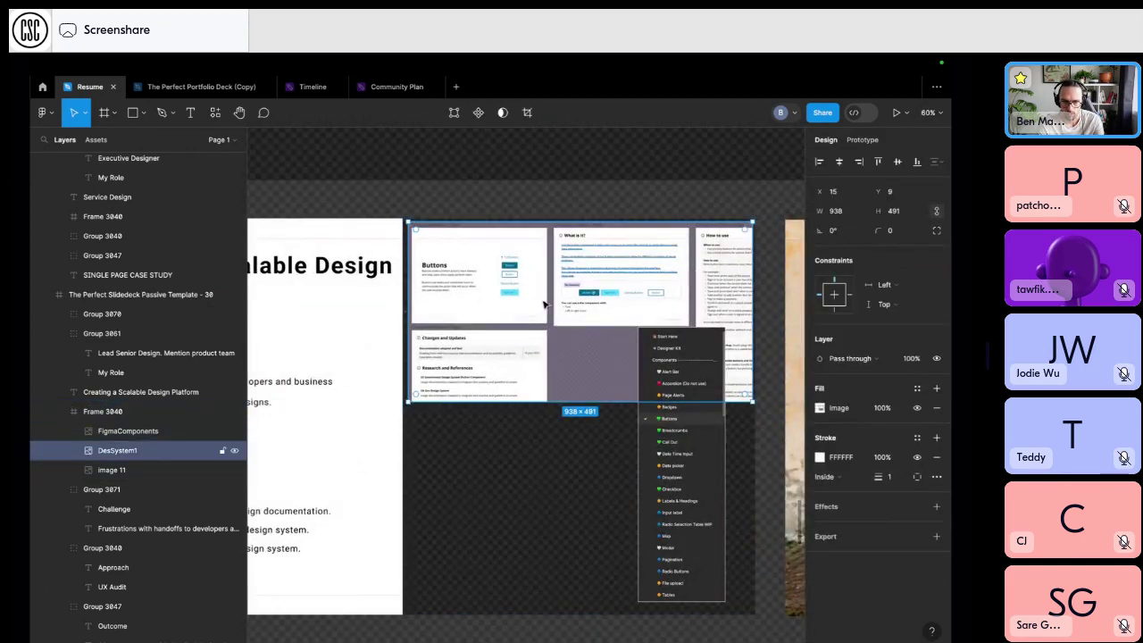
drag(695, 418, 511, 389)
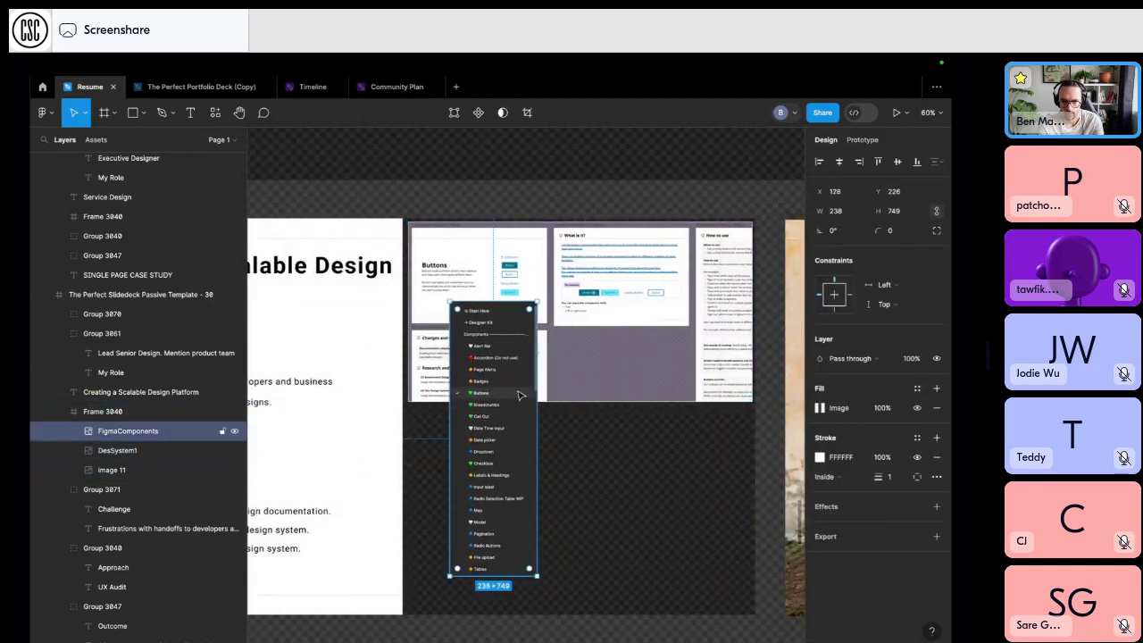
Shift the design system screenshot slightly down inside its image frame and deselect it.
double_click(695, 323)
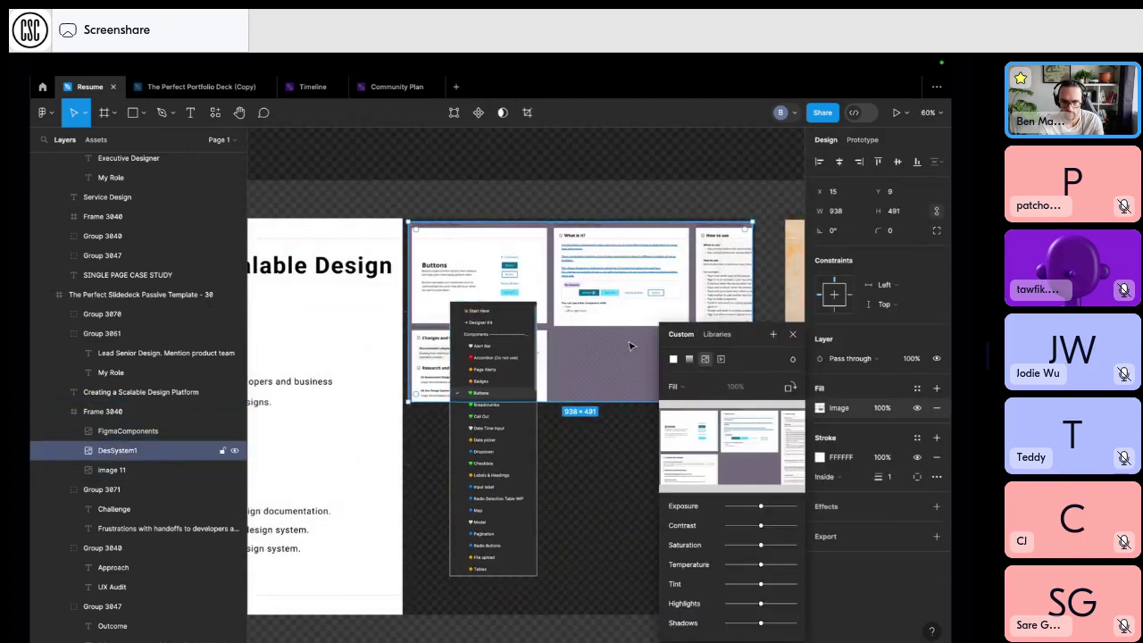
click(792, 336)
mouse_move(603, 343)
mouse_down()
mouse_move(601, 393)
mouse_move(600, 360)
mouse_up()
scroll(600, 357, right, 8)
scroll(601, 357, left, 2)
scroll(601, 362, down, 3)
click(499, 202)
Hide the editor interface and add the comment "Documentation pictures" on the motorcycle photo slide.
key(ctrl+backslash)
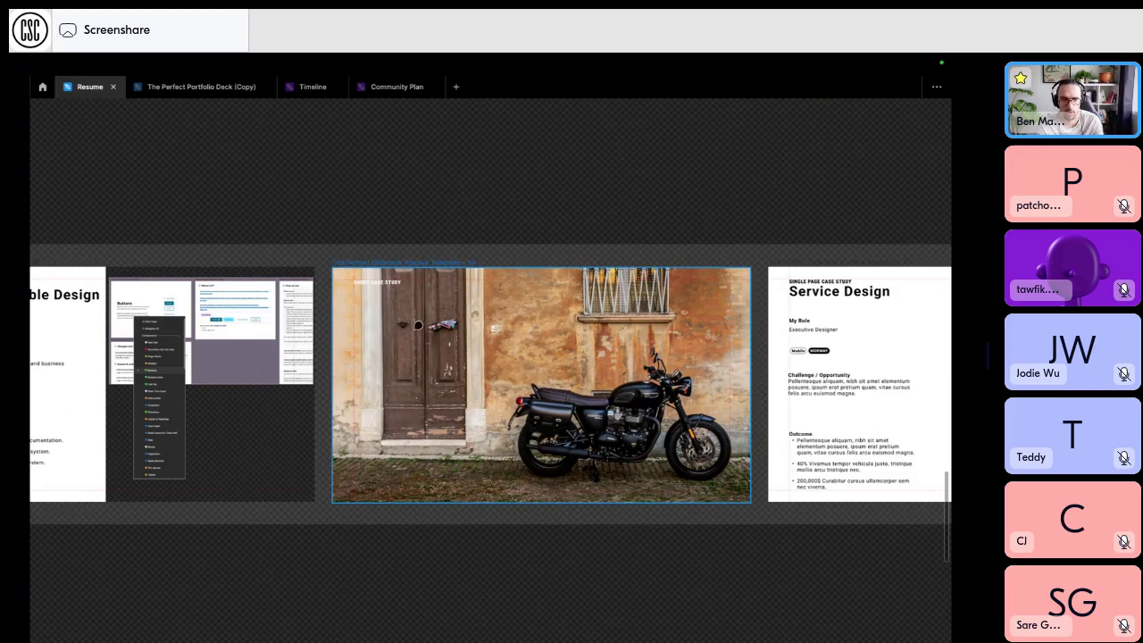
scroll(417, 325, left, 5)
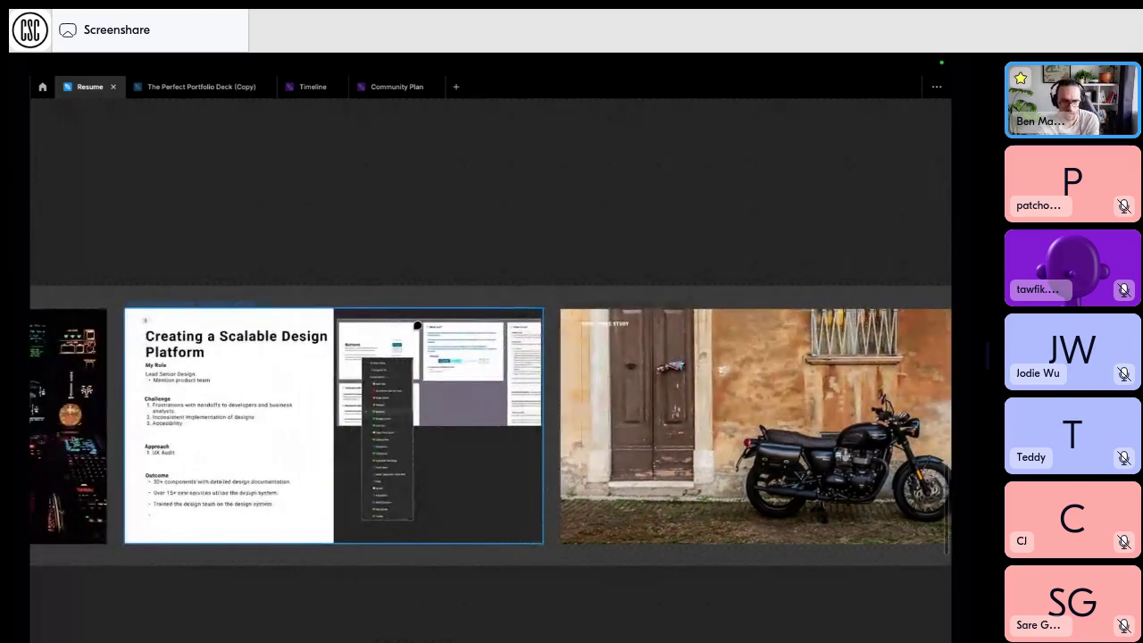
scroll(417, 324, right, 5)
click(527, 304)
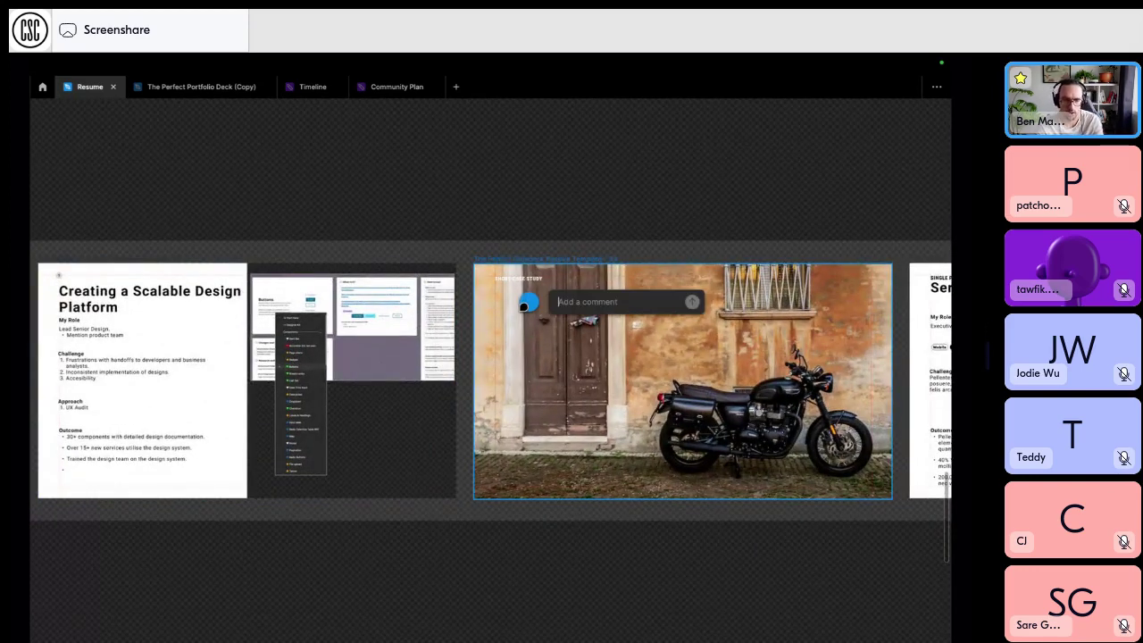
text(Documentation pic)
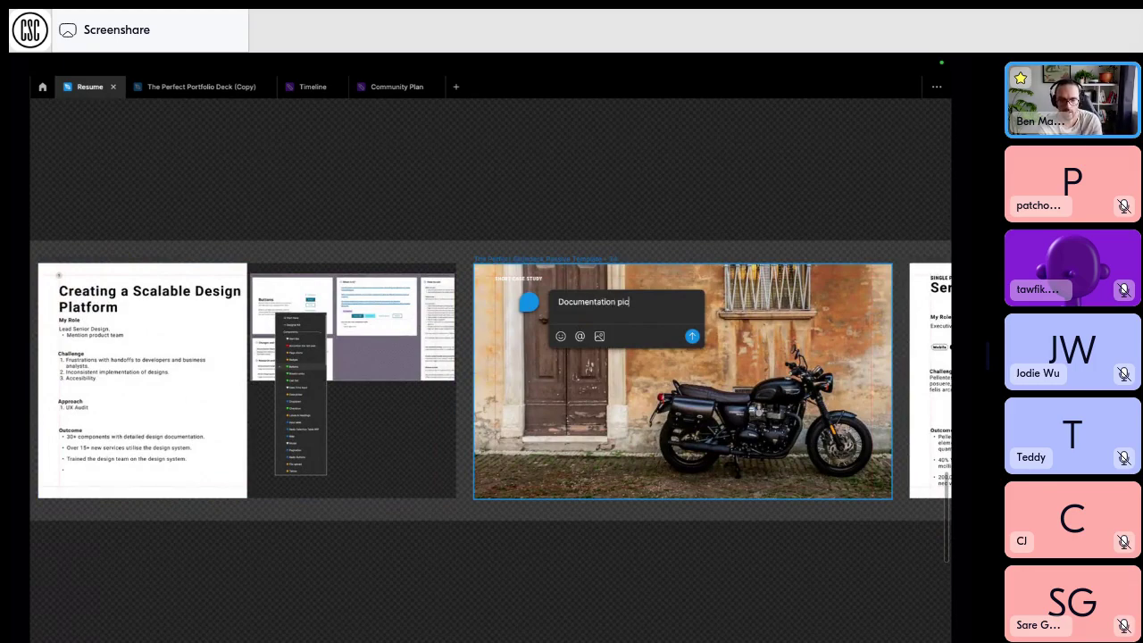
text(tures)
key(Return)
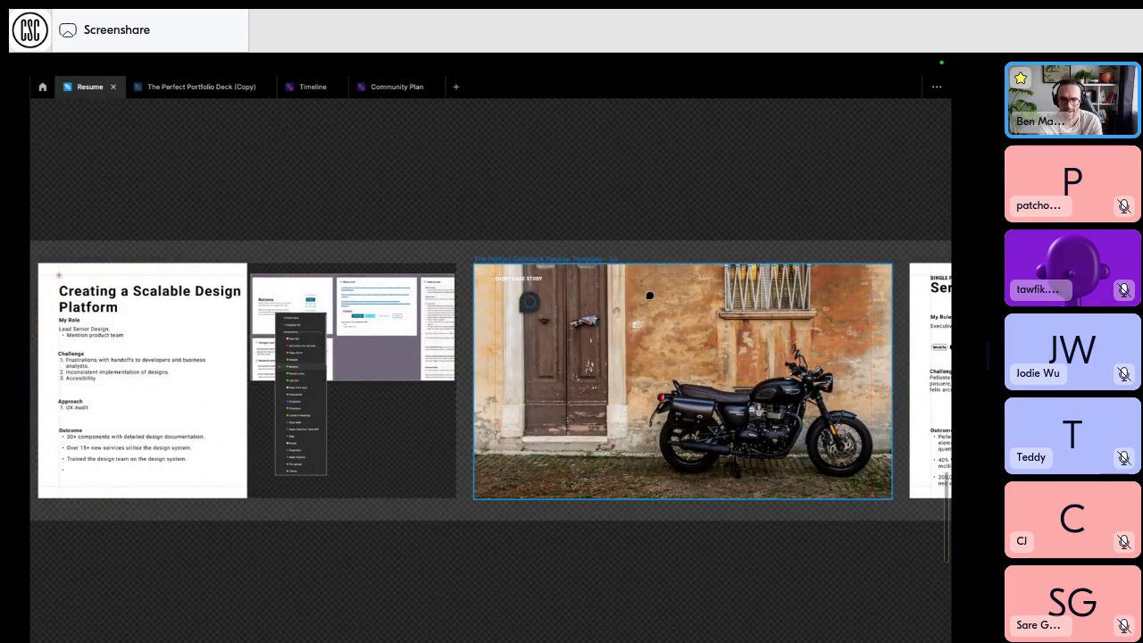
Switch to the Design System page in Notion.
key(ctrl+Left)
key(ctrl+Right)
key(ctrl+Right)
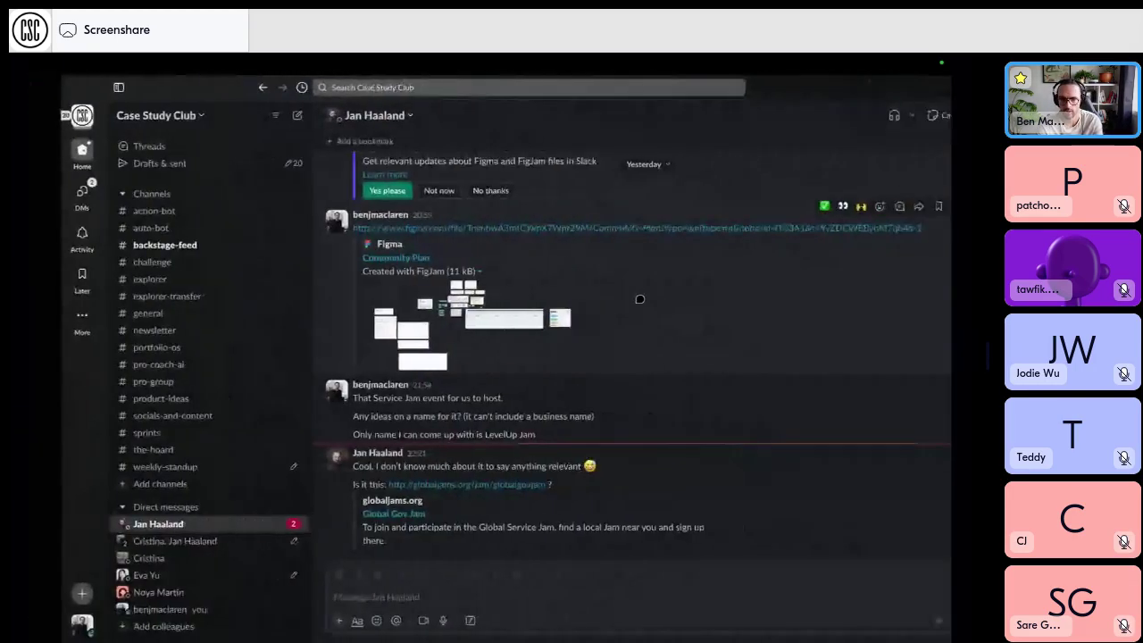
key(ctrl+Right)
key(ctrl+Left)
key(ctrl+Left)
key(ctrl+Left)
key(ctrl+Left)
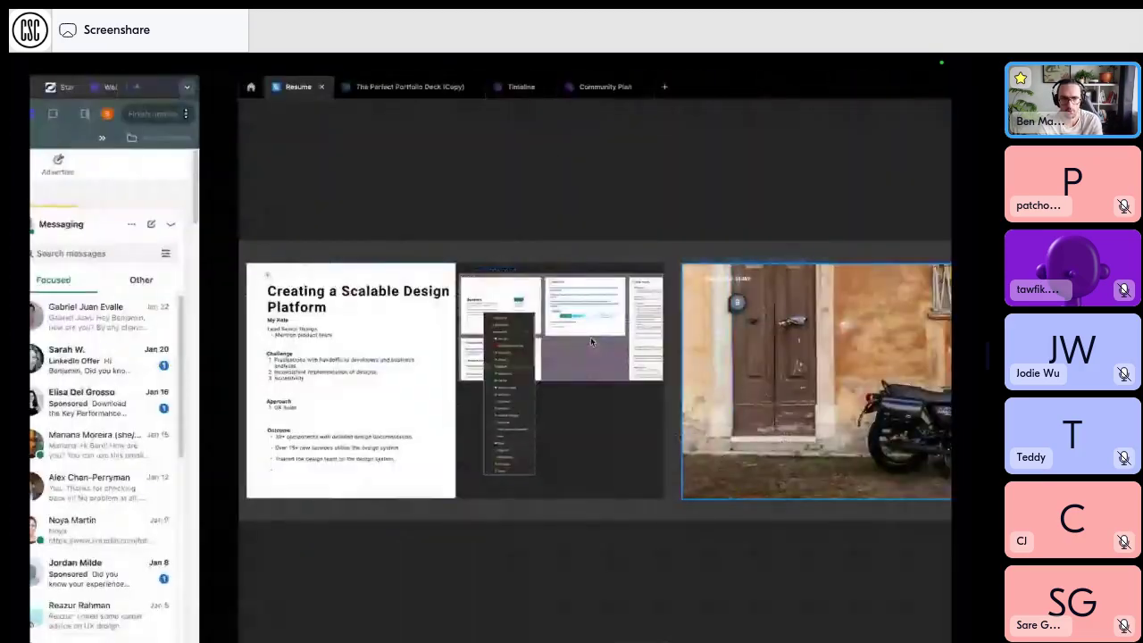
Find the myCASA Core component analytics image and save it to Downloads as a PNG with a name starting with "FigmaT".
scroll(590, 343, down, 10)
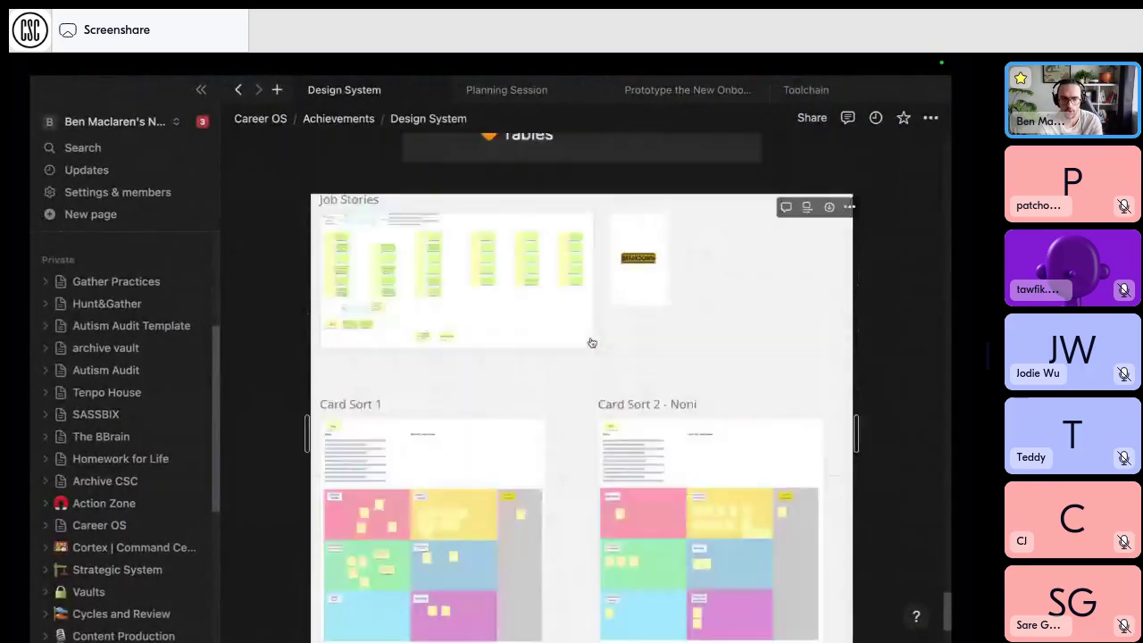
scroll(590, 342, up, 15)
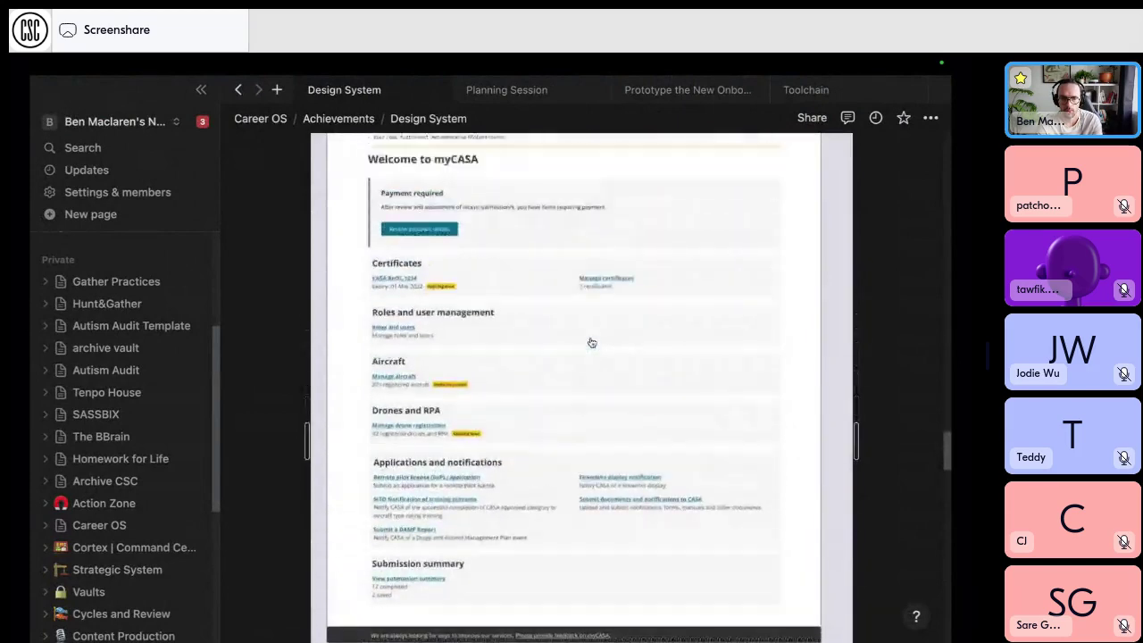
scroll(590, 338, down, 10)
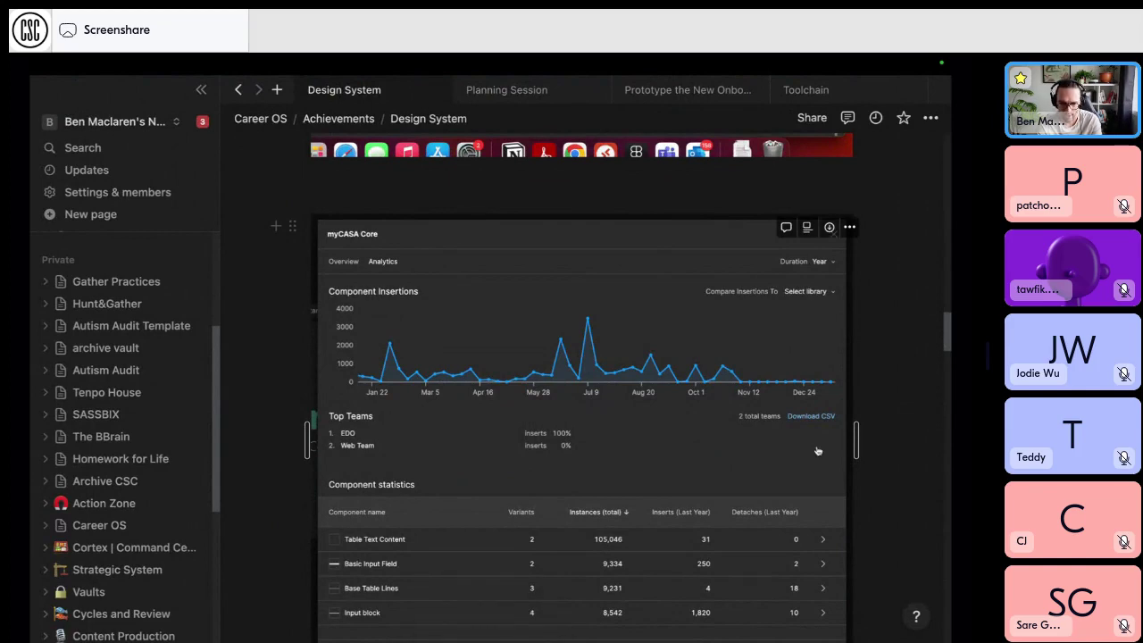
scroll(817, 452, down, 2)
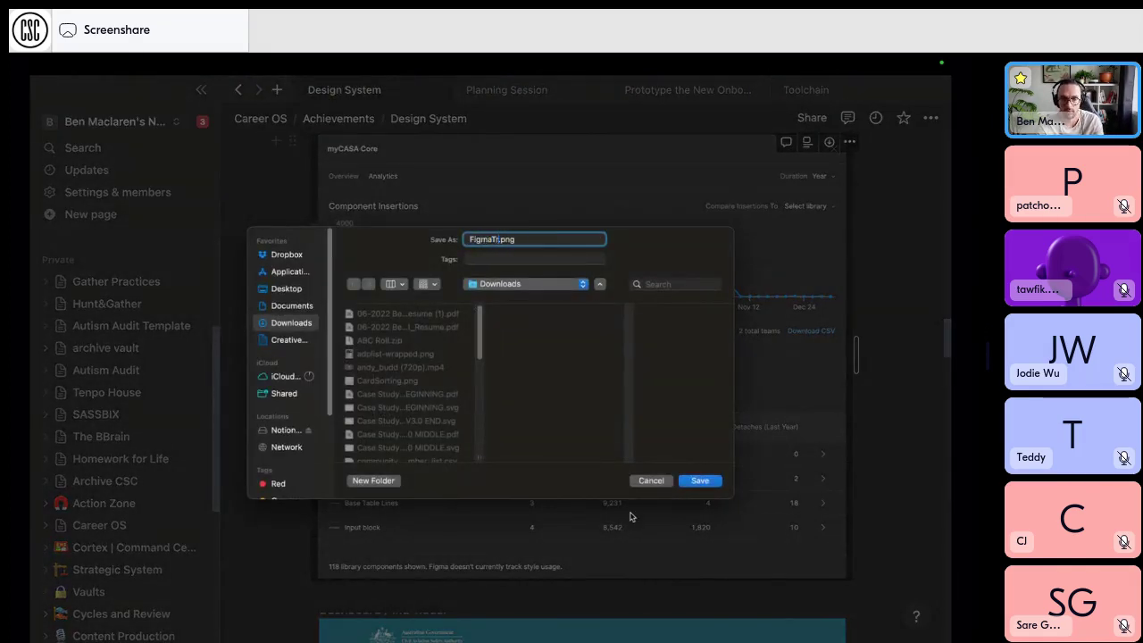
key(Return)
Save the video call screenshot of the myCASA page to Downloads as a PNG with a name starting with "ShowcasewithDevelo".
scroll(631, 516, up, 8)
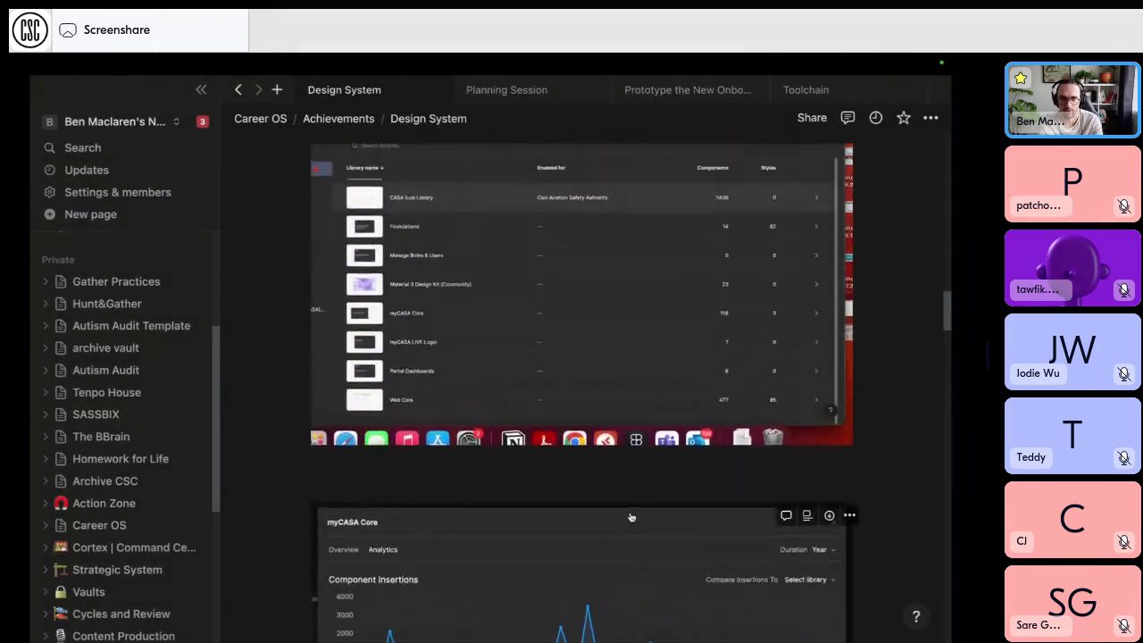
scroll(630, 516, up, 5)
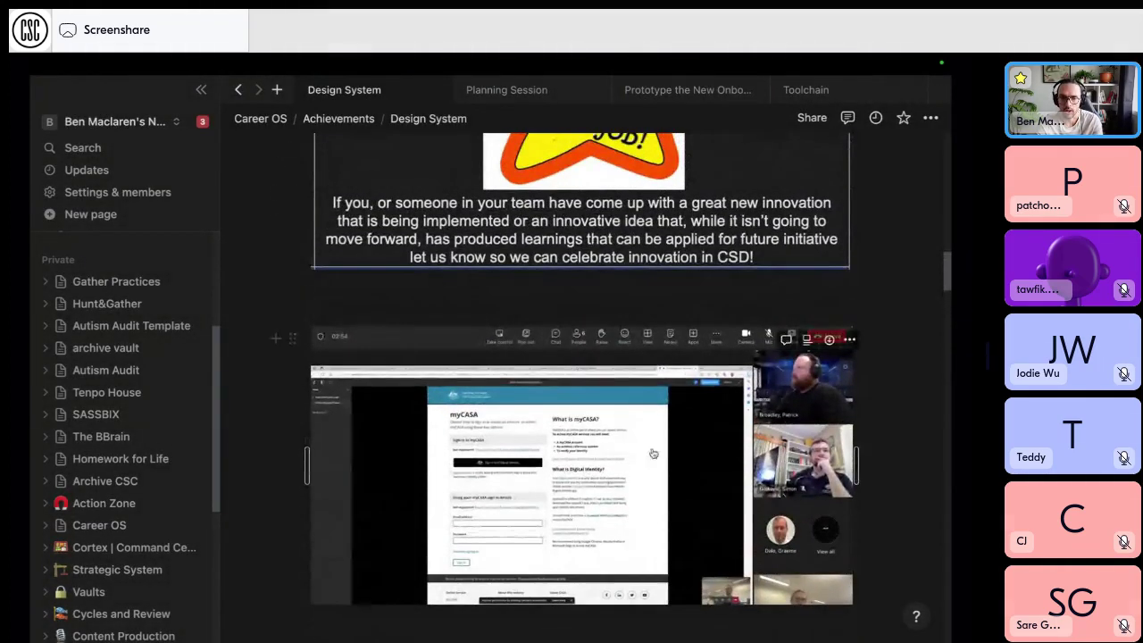
click(830, 342)
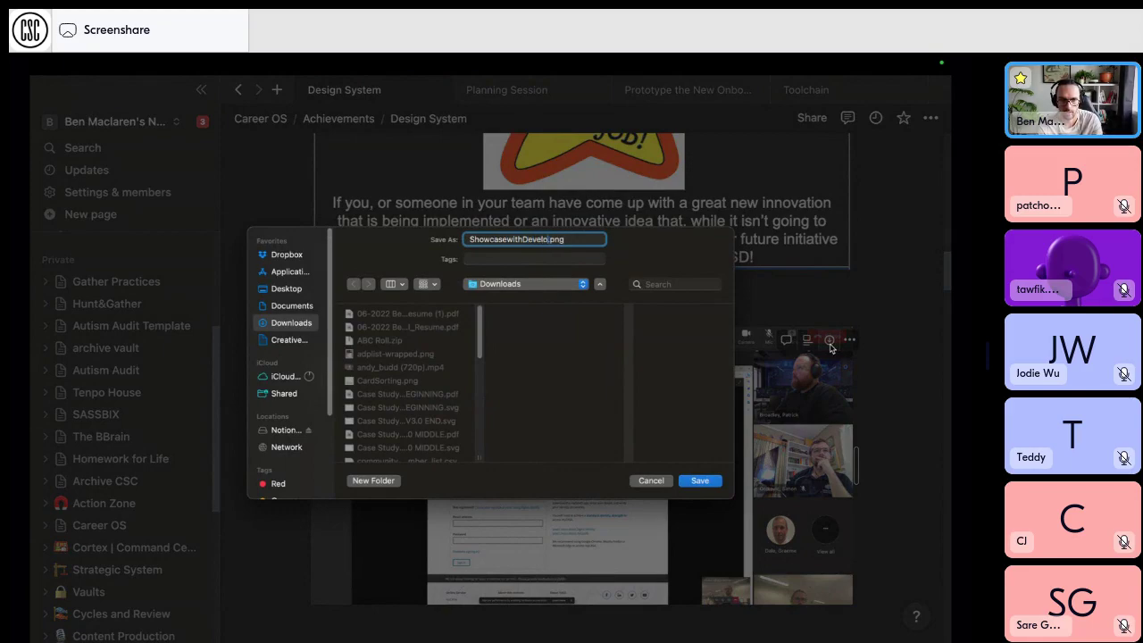
key(Return)
Find the Multi-Factor Authentication prototype cover image on the page and start downloading it.
scroll(454, 412, up, 6)
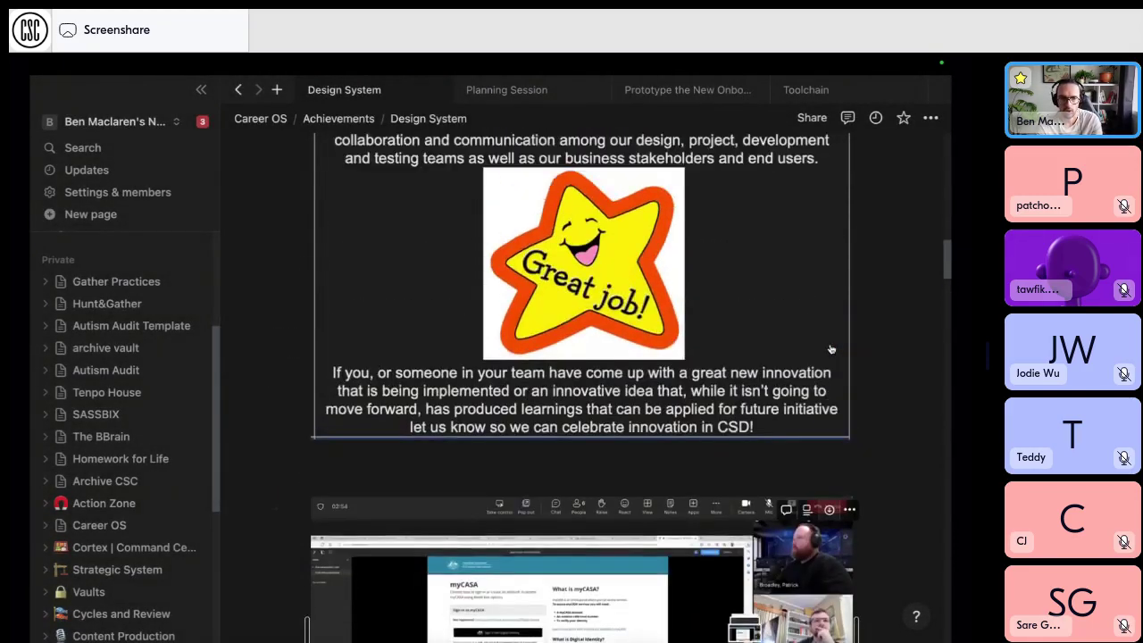
scroll(454, 412, down, 2)
scroll(454, 412, down, 1)
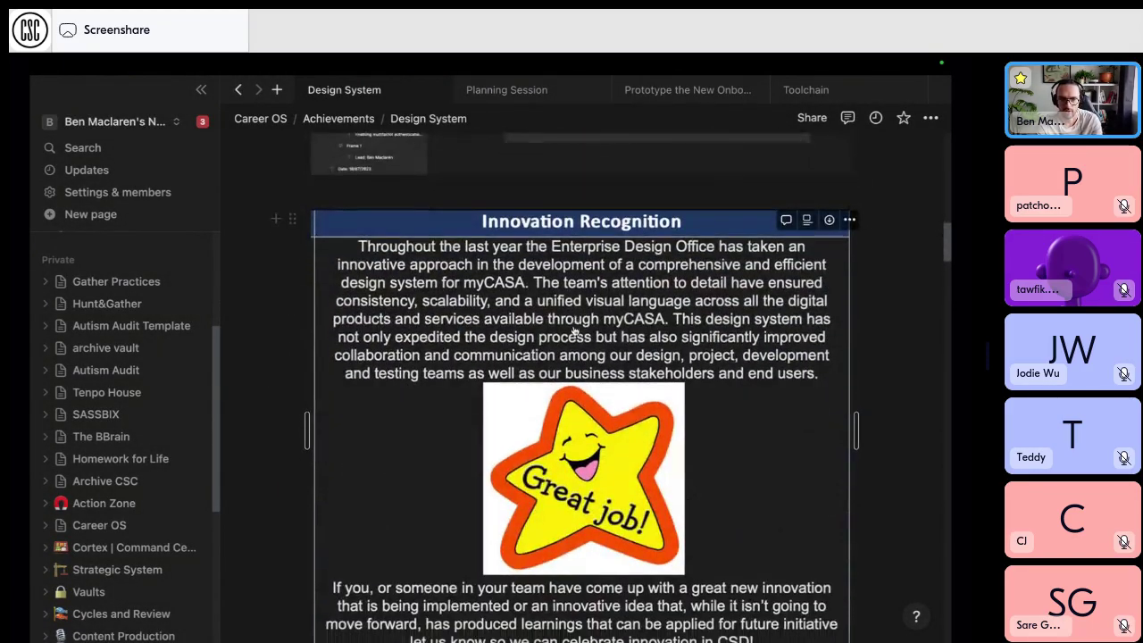
scroll(546, 414, up, 3)
scroll(546, 414, up, 3)
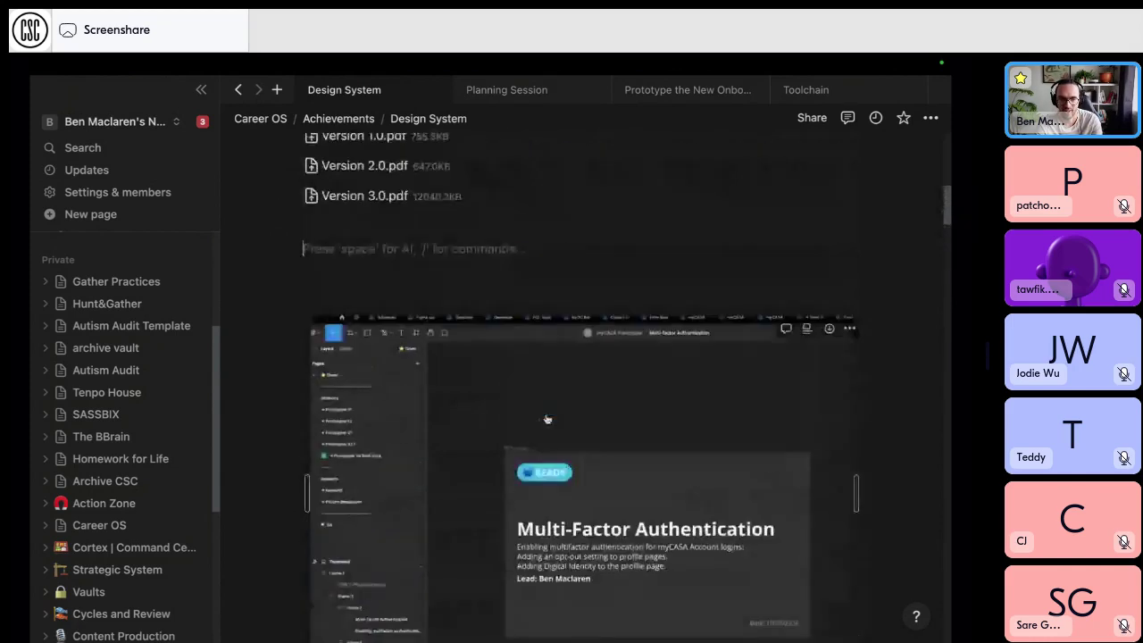
scroll(546, 413, down, 1)
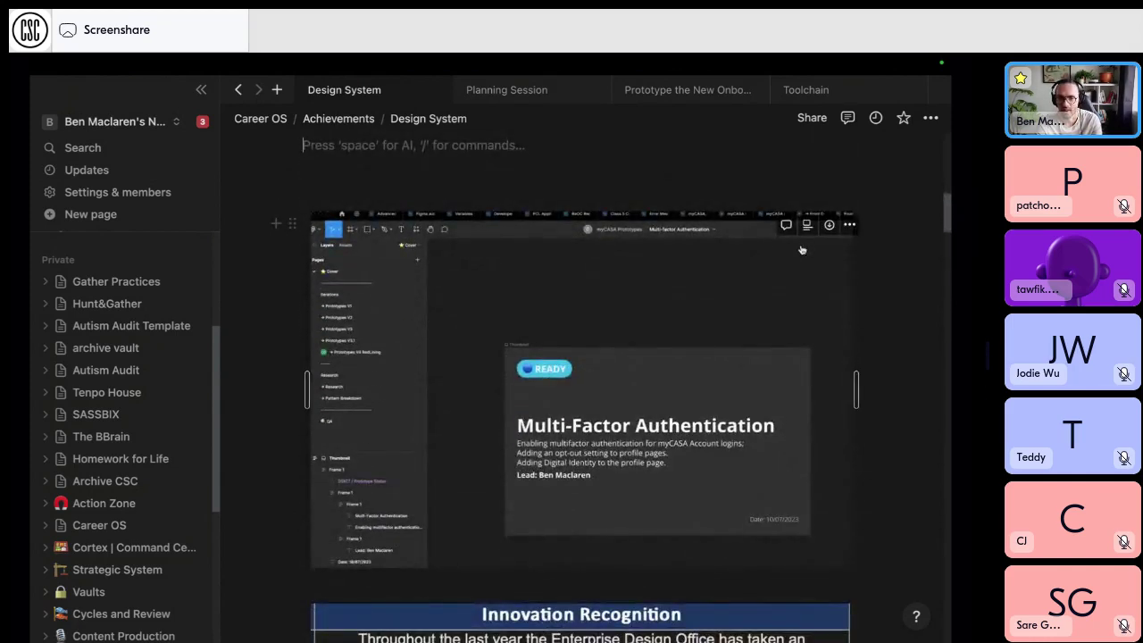
click(829, 225)
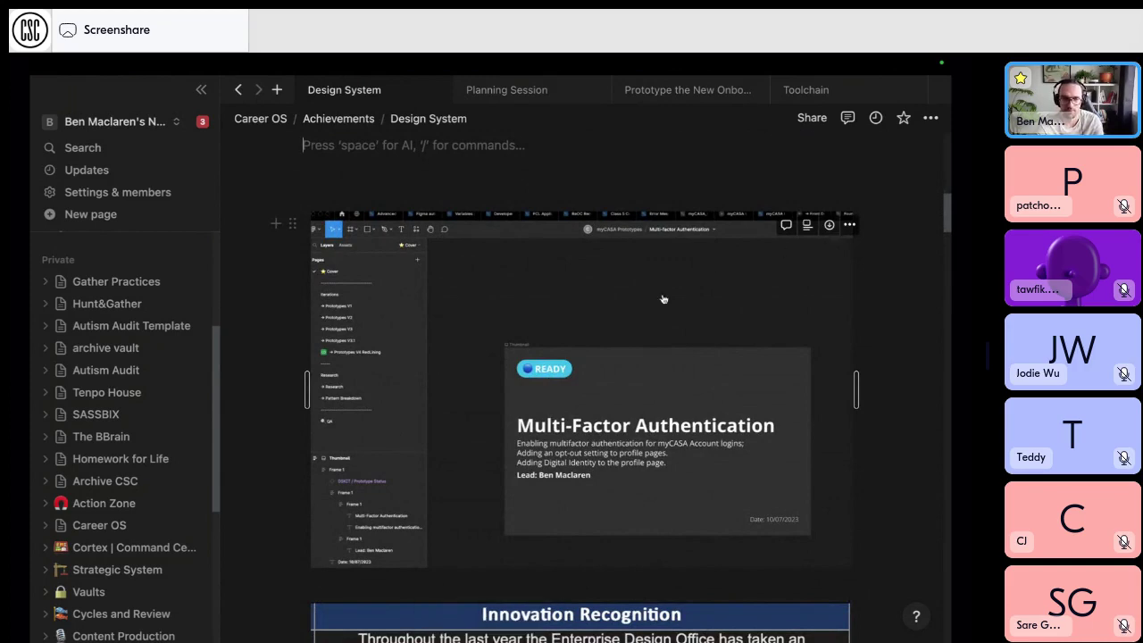
text(Service)
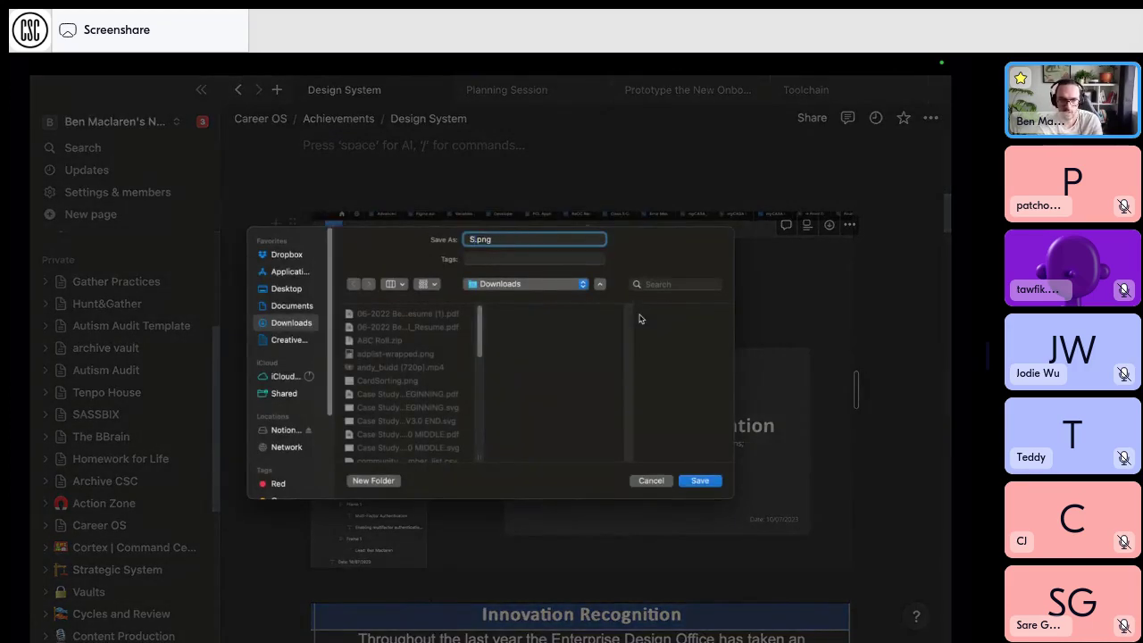
text(Maping)
key(alt+BackSpace)
text(Sto)
key(BackSpace)
key(BackSpace)
key(BackSpace)
Name the downloaded prototype cover image DesignTemplate.png and save it to Downloads.
text(DesignD)
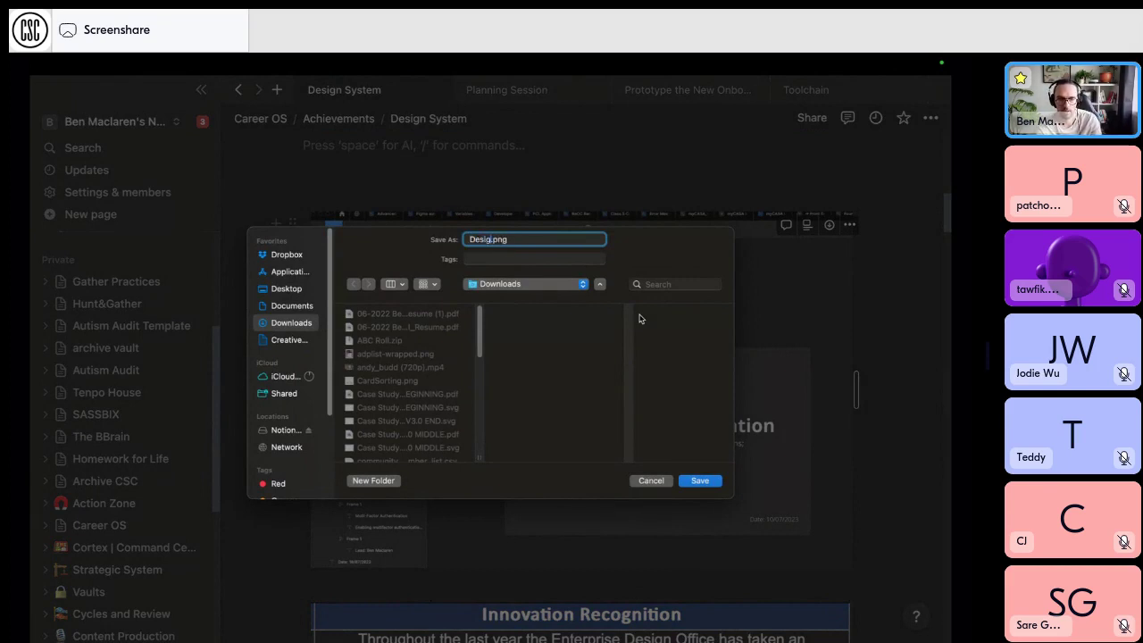
key(BackSpace)
text(Te)
text(mplate)
key(Return)
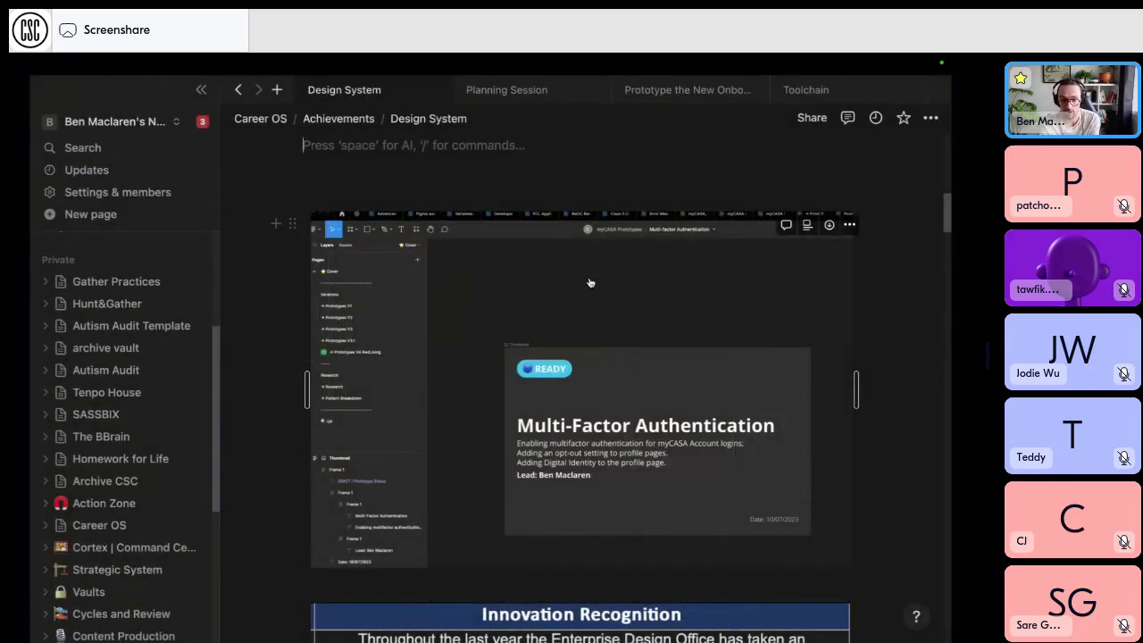
Bring DesignTemplate.png, ShowcasewithDevelopers.png and FigmaTracking.png from Downloads into the Resume design file in Figma.
key(ctrl+Right)
key(ctrl+Right)
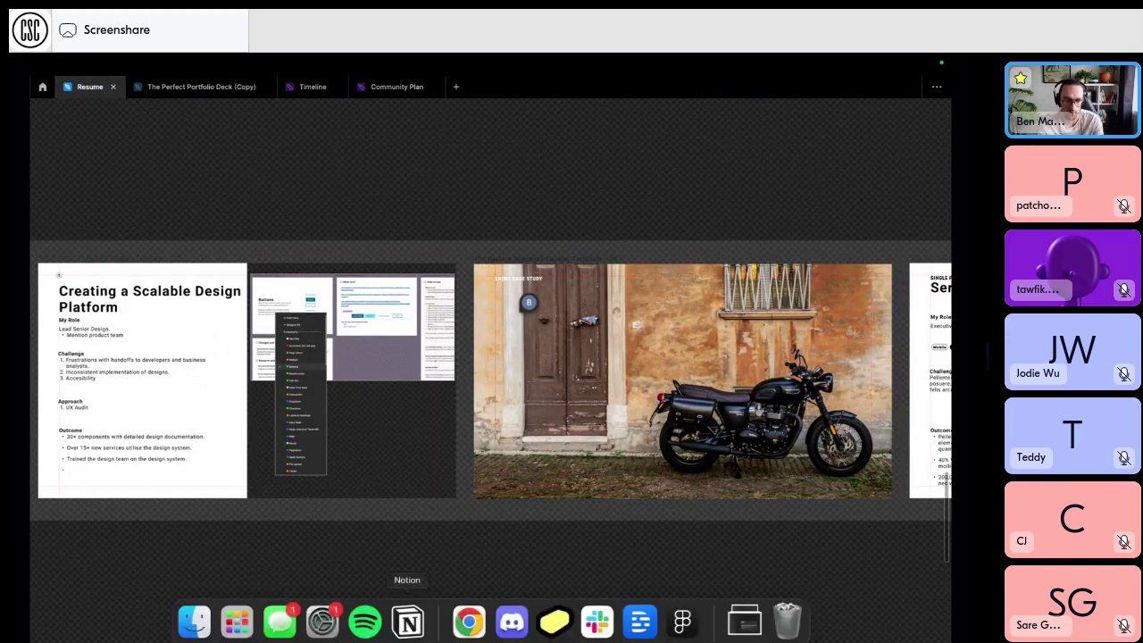
click(196, 625)
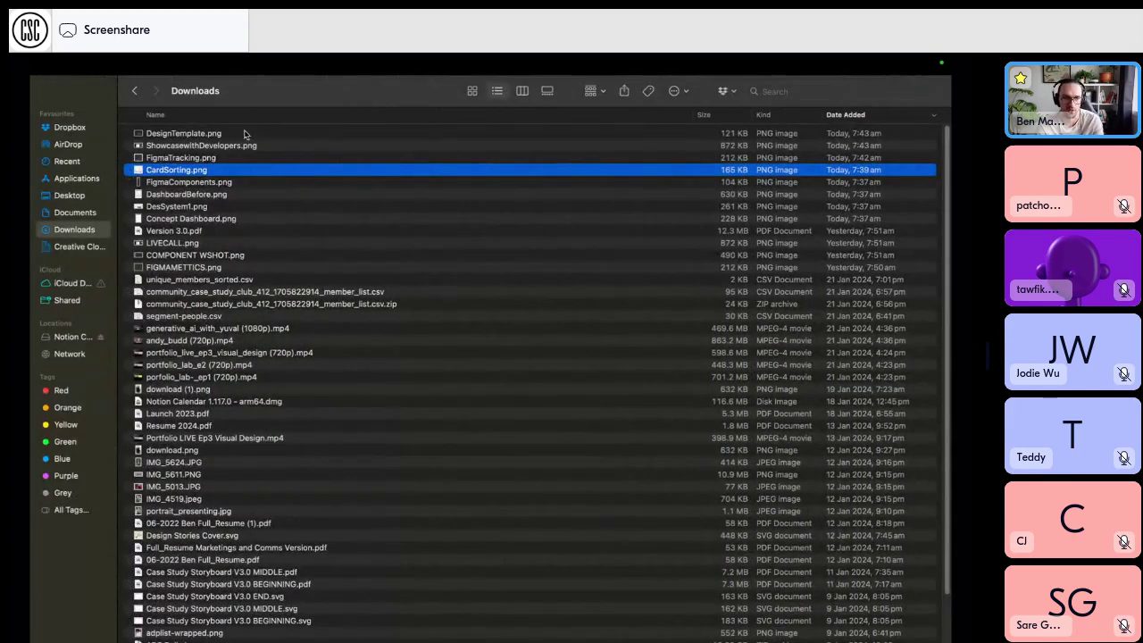
click(243, 135)
shift+click(232, 158)
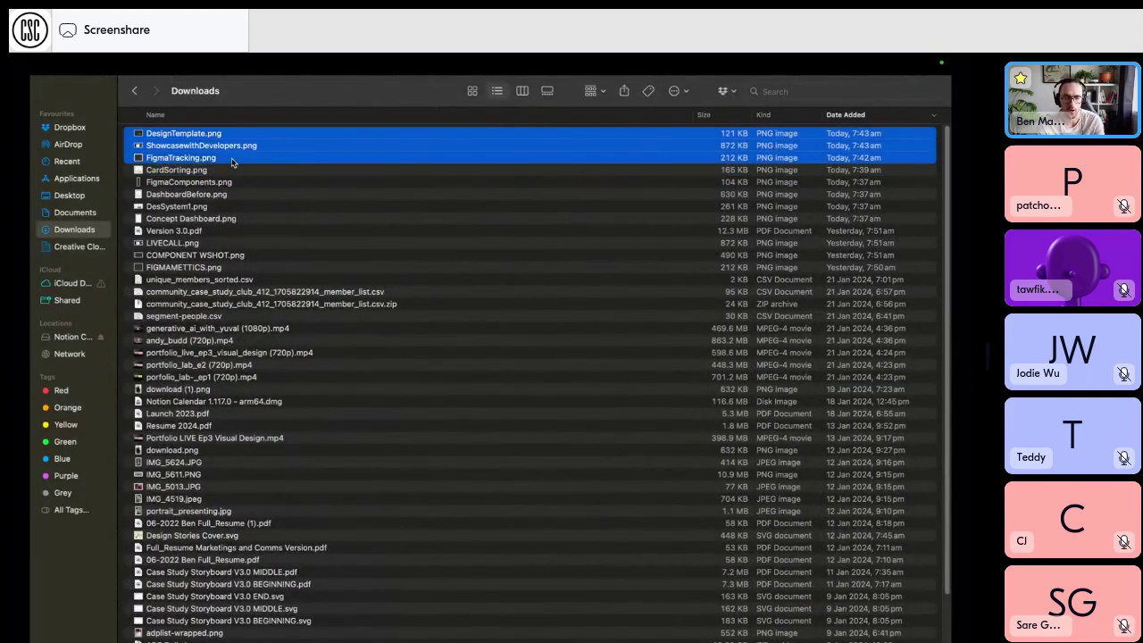
key(super+Tab)
key(super+v)
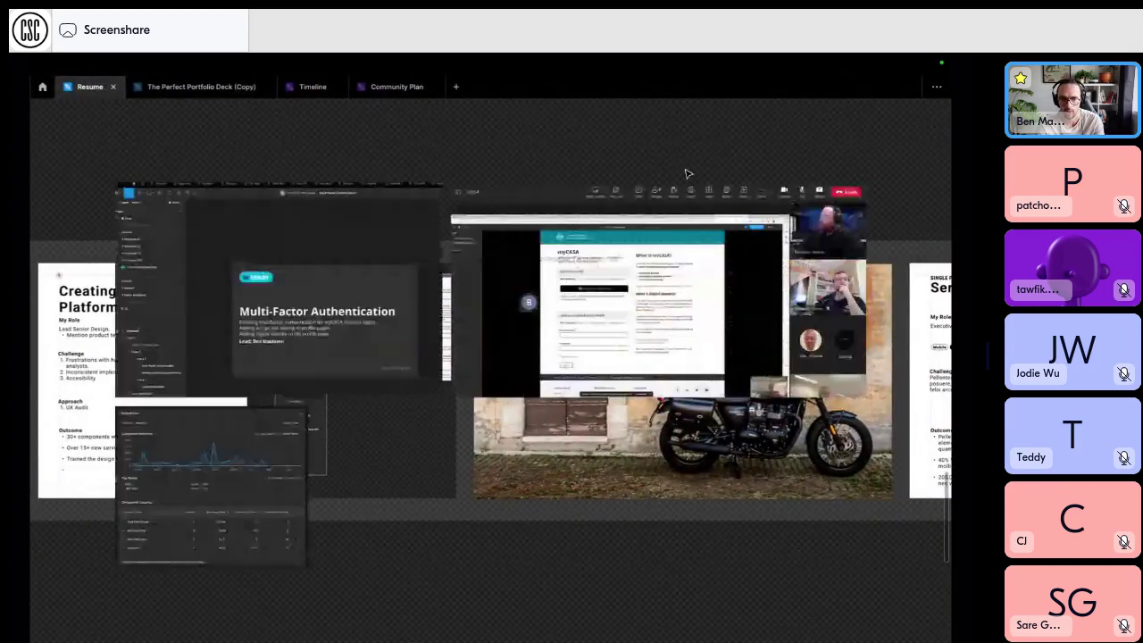
click(697, 143)
Scale down the video call and Multi-Factor Authentication images and place them side by side along the upper part of the motorcycle slide.
click(640, 268)
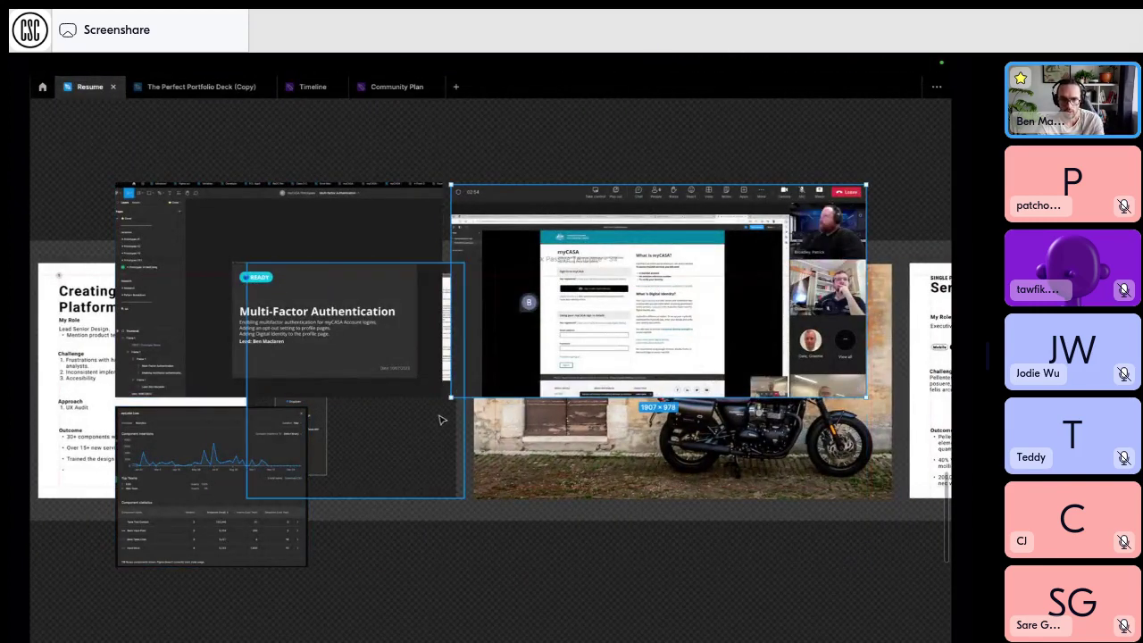
drag(452, 396, 644, 299)
drag(787, 215, 787, 273)
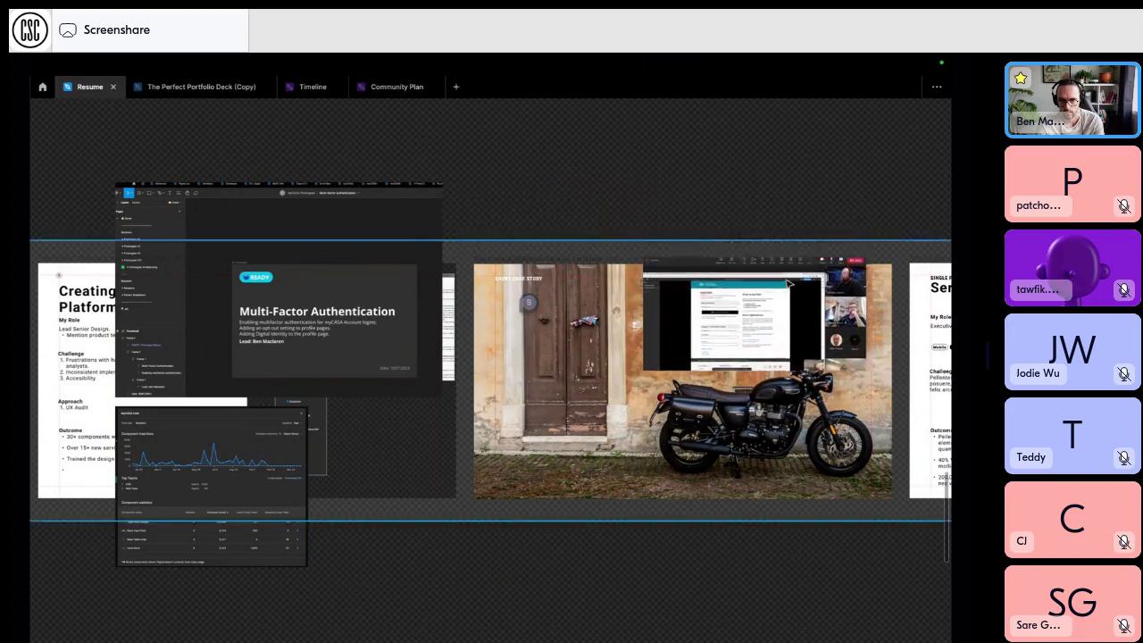
drag(302, 283, 665, 375)
drag(810, 488, 633, 390)
drag(806, 356, 819, 349)
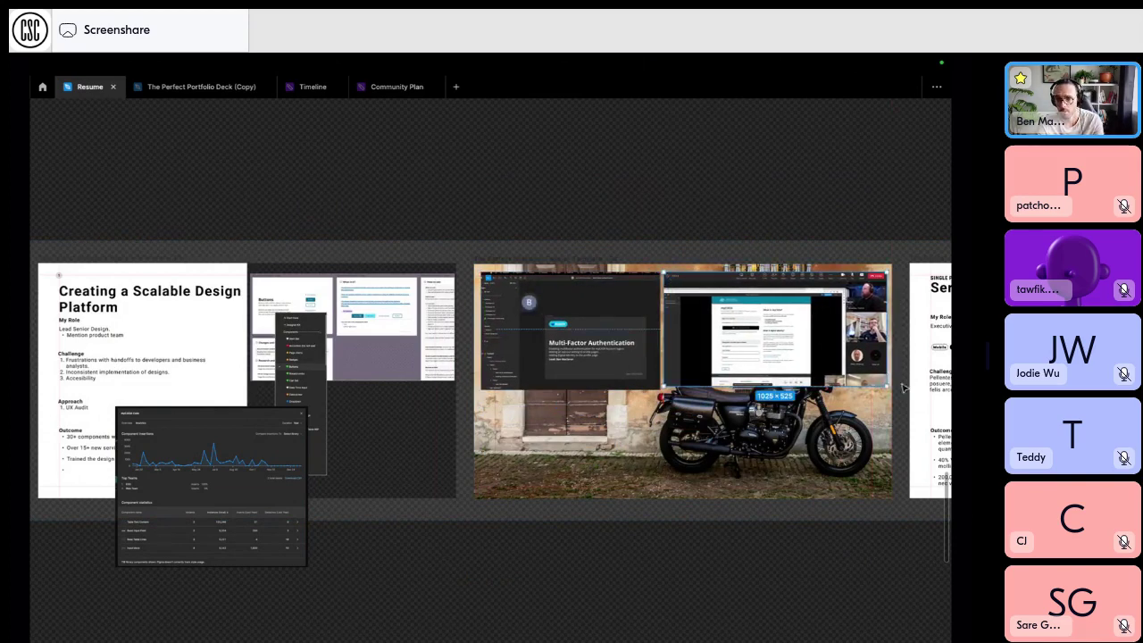
drag(887, 386, 893, 390)
Place the component analytics image overlapping the lower edges of the two screenshots, and delete the motorcycle background photo from the slide.
drag(271, 509, 742, 440)
drag(780, 339, 741, 388)
drag(698, 428, 735, 408)
click(537, 472)
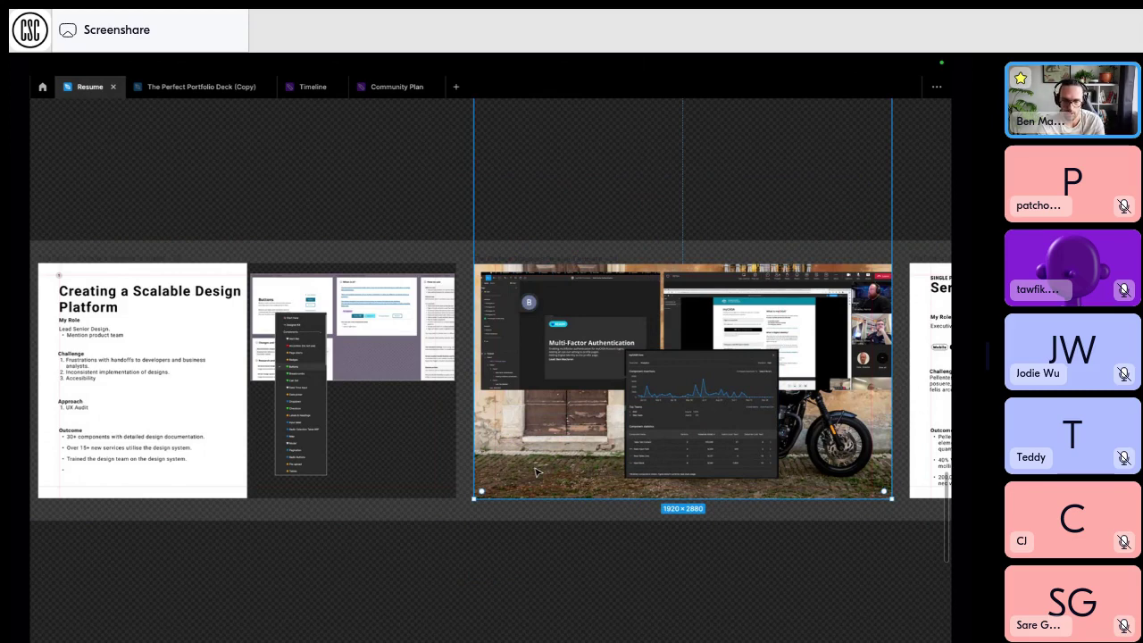
key(Delete)
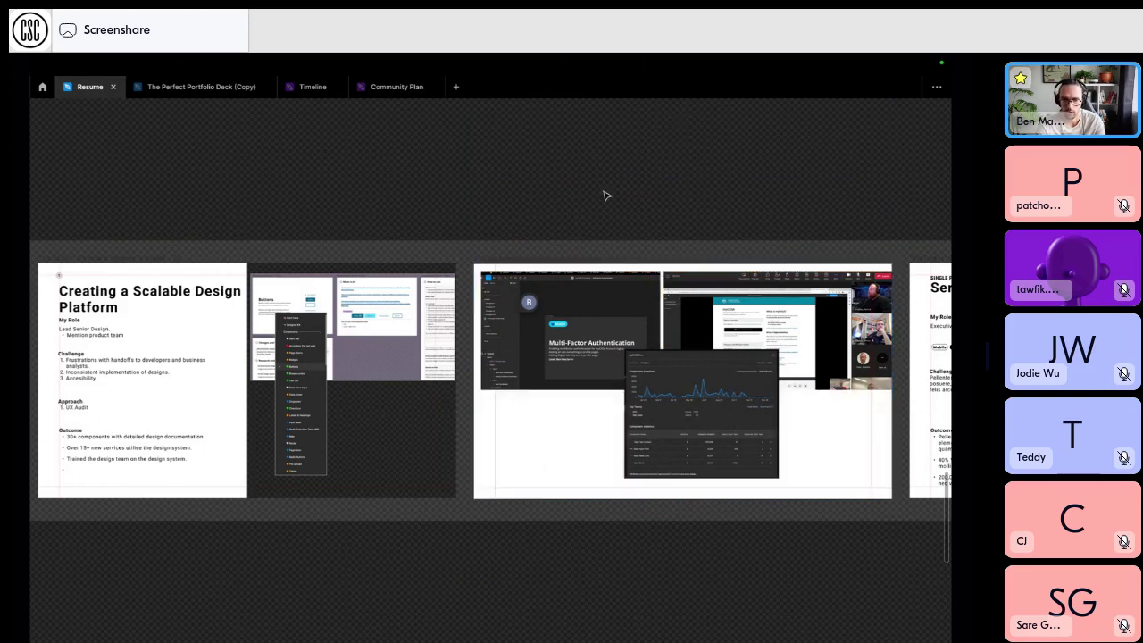
Try several document colors as the fill of the screenshot slide's frame and settle on light grey.
key(ctrl+backslash)
click(482, 260)
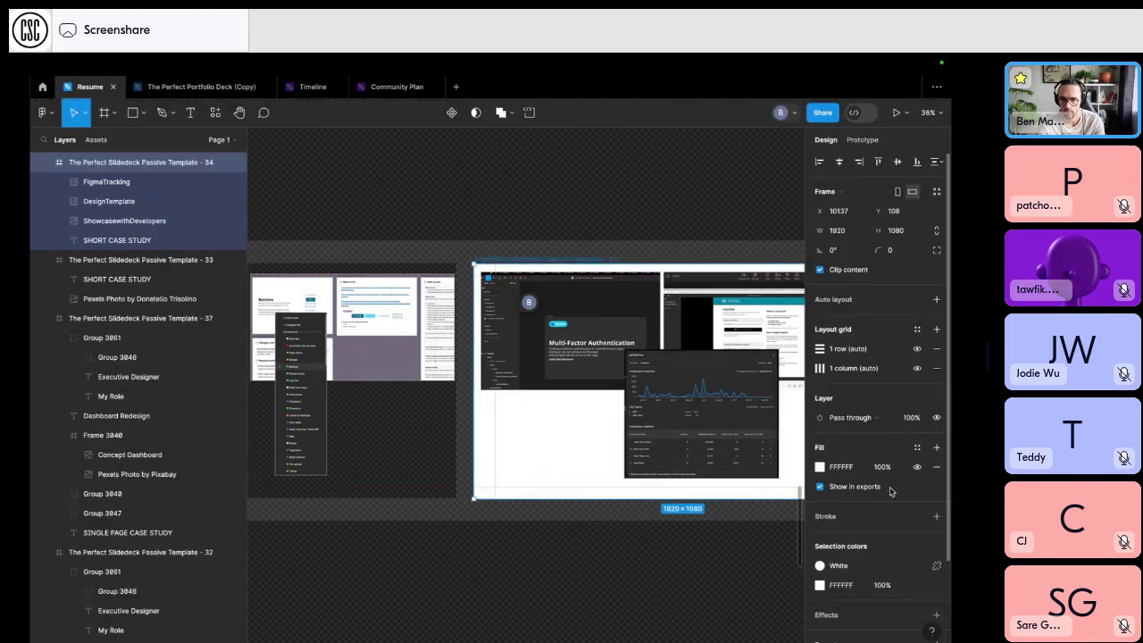
click(820, 467)
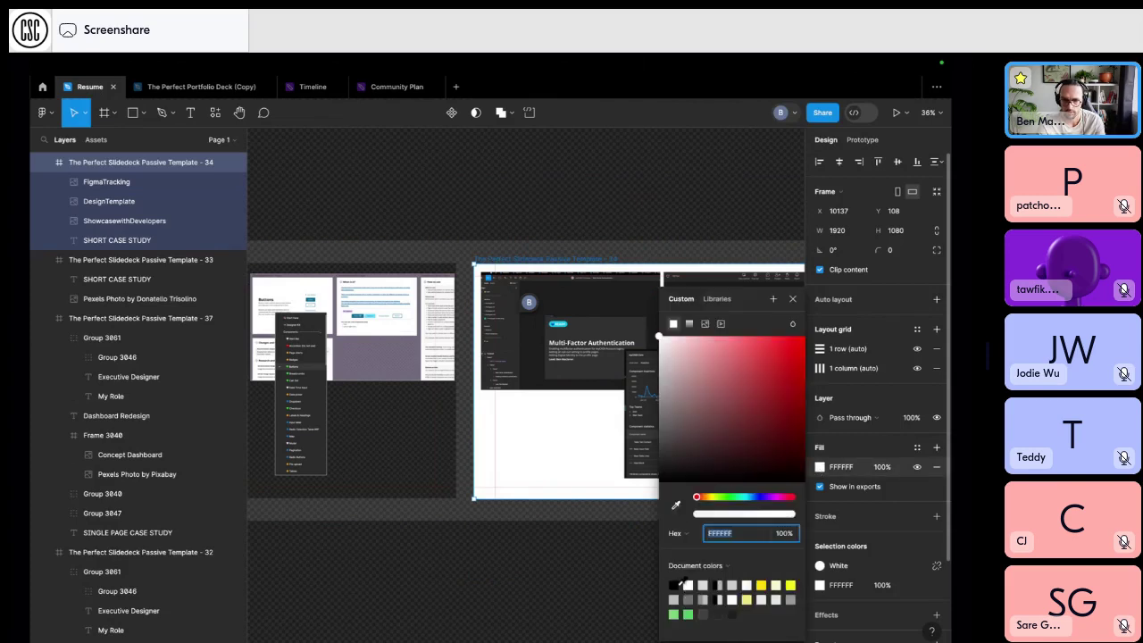
click(674, 585)
click(693, 597)
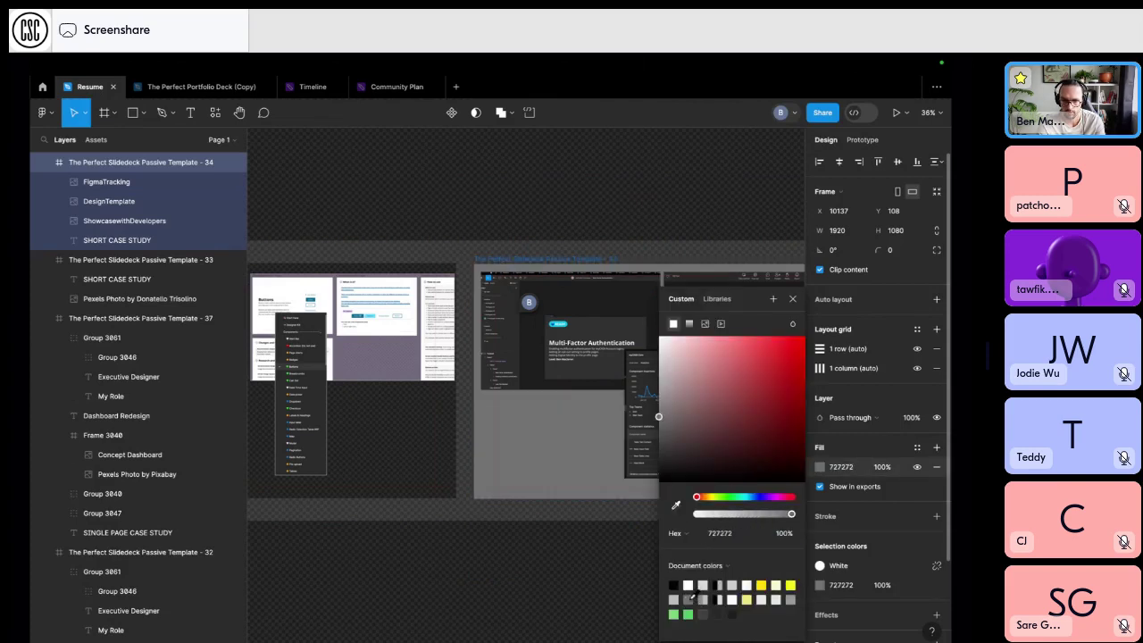
click(674, 598)
click(675, 585)
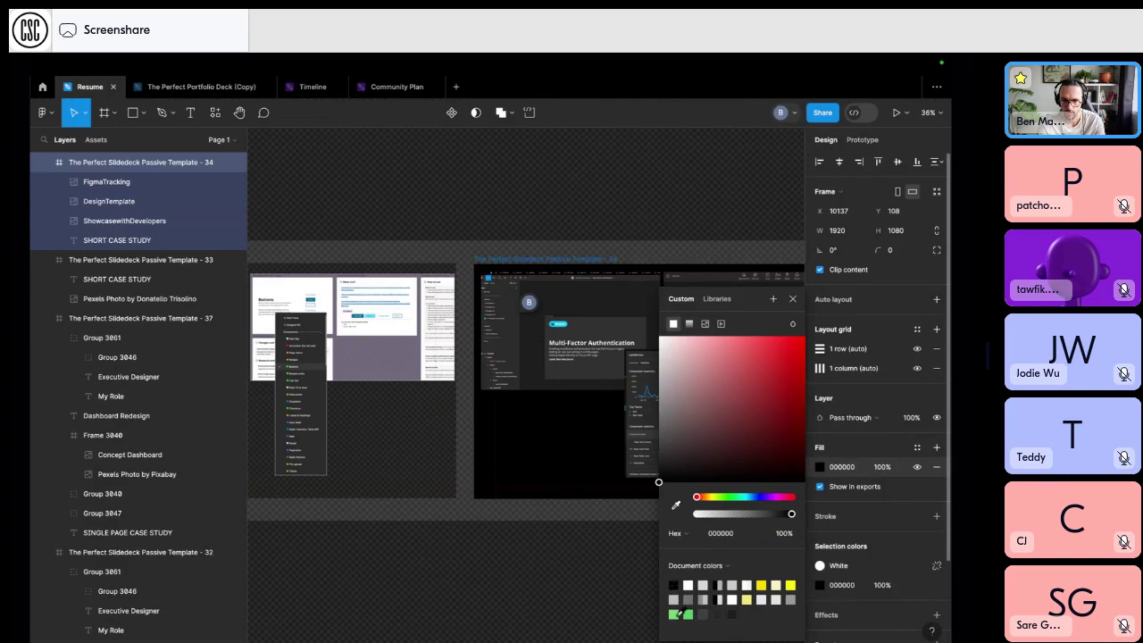
click(676, 615)
click(527, 605)
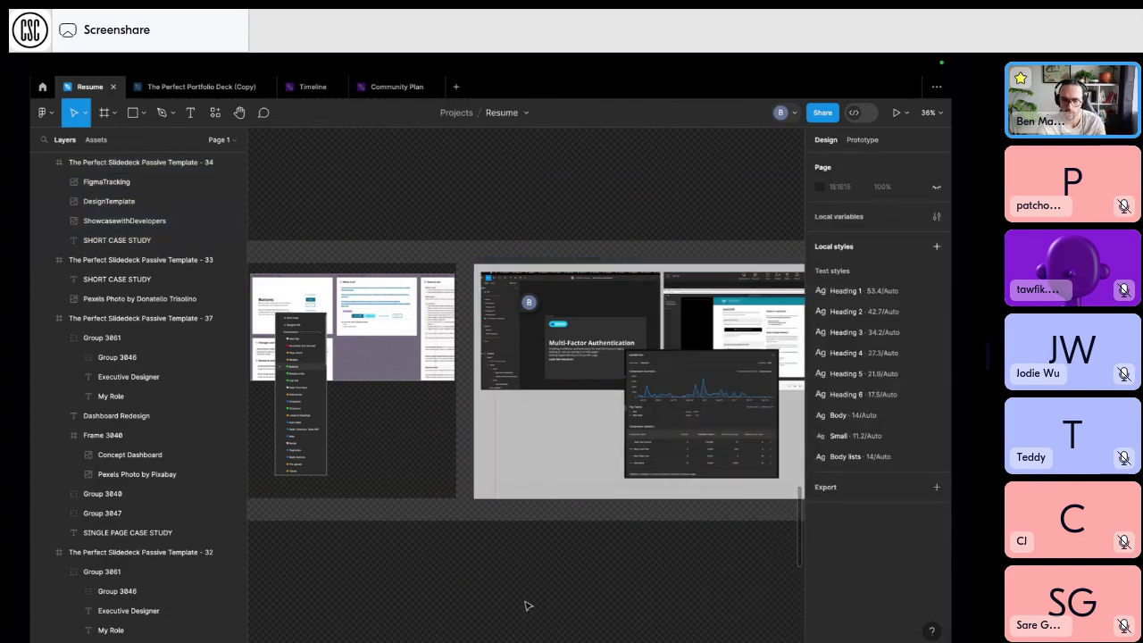
key(super+backslash)
Fill the empty fourth Outcome bullet on the Creating a Scalable Design Platform slide with "Prototyping to development process & ways of working".
scroll(396, 447, left, 2)
scroll(396, 446, up, 5)
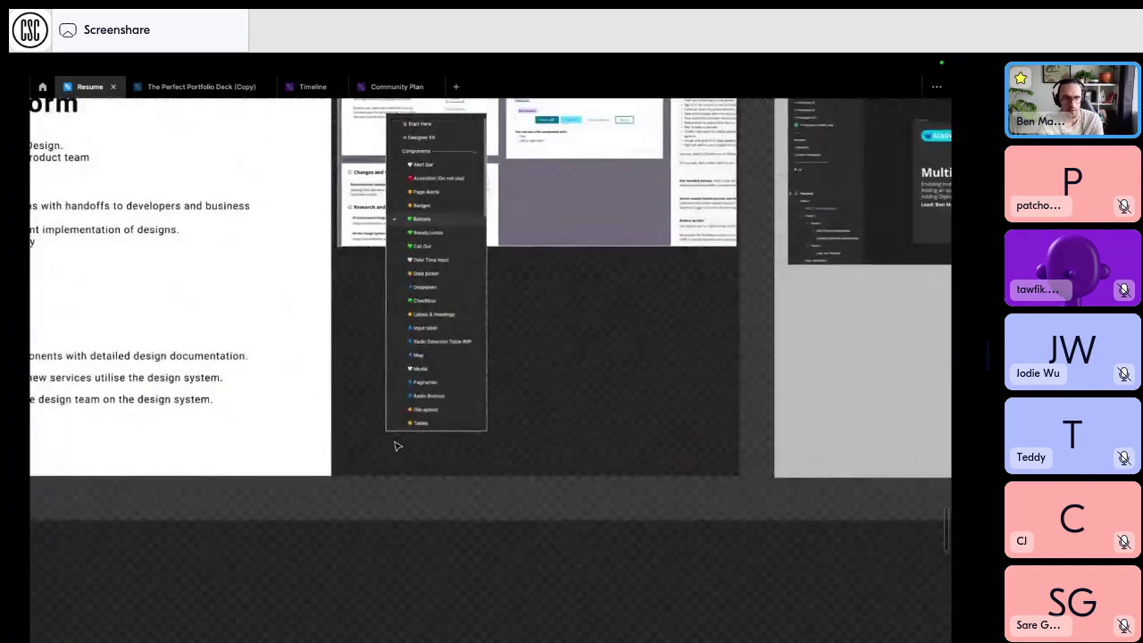
scroll(396, 444, left, 3)
scroll(395, 443, up, 2)
scroll(313, 294, up, 1)
scroll(313, 294, left, 1)
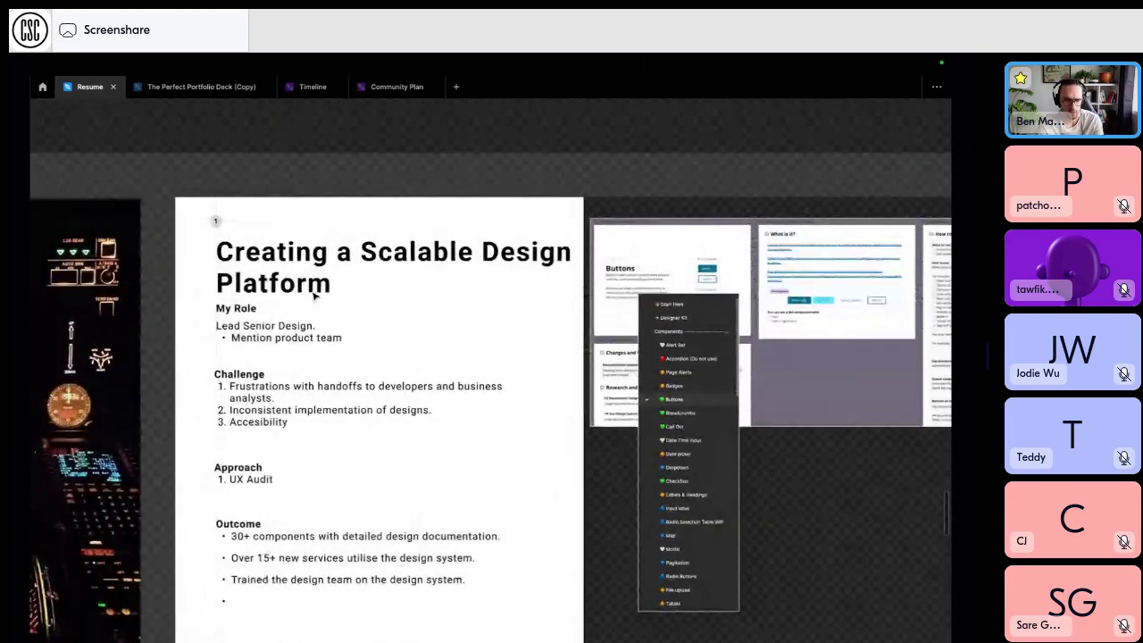
scroll(250, 464, up, 3)
scroll(250, 465, down, 5)
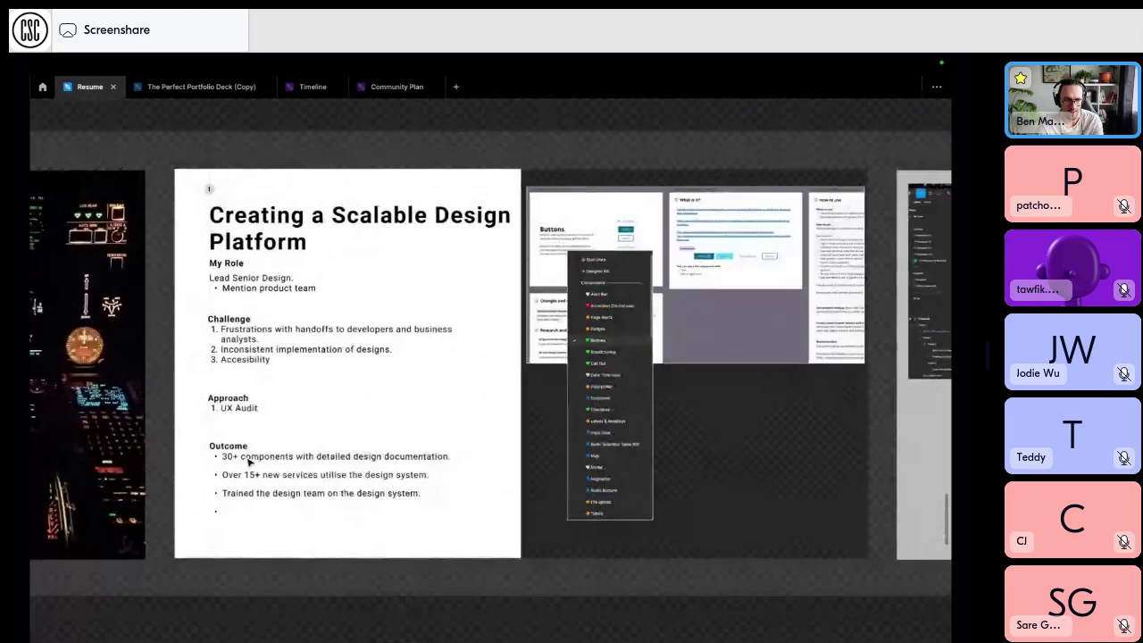
scroll(250, 461, up, 3)
click(293, 590)
click(291, 589)
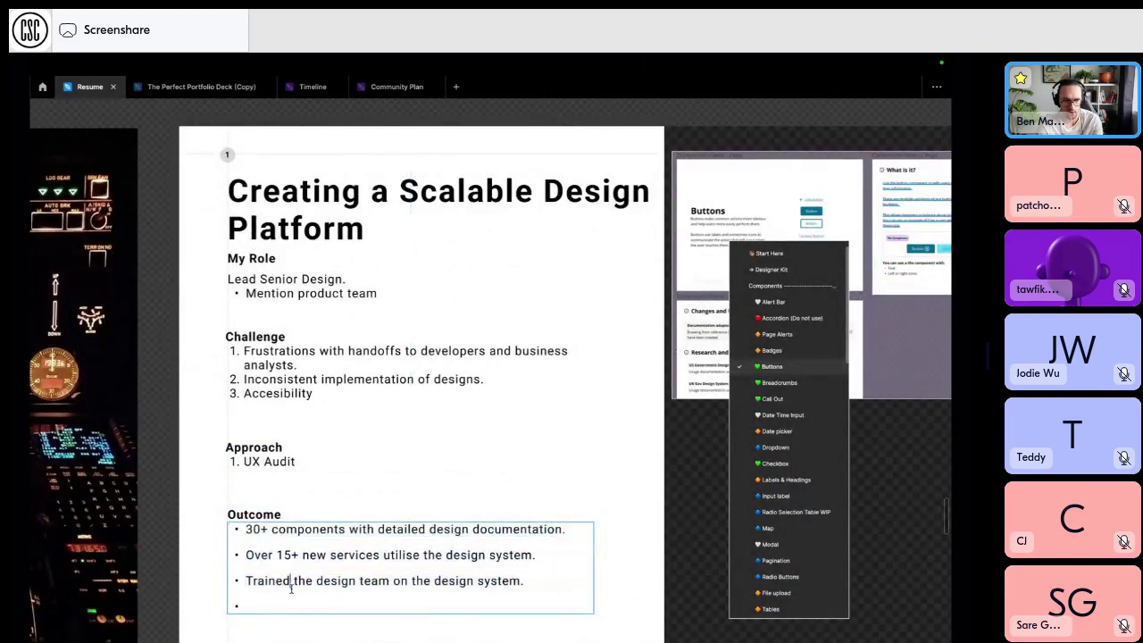
click(283, 608)
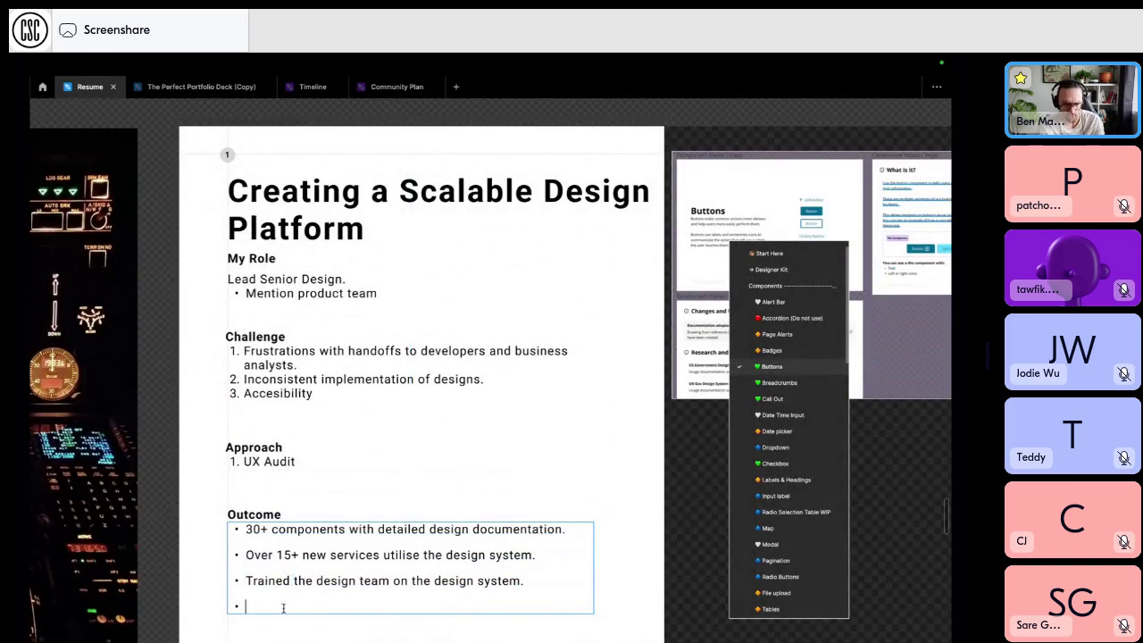
text(Proto)
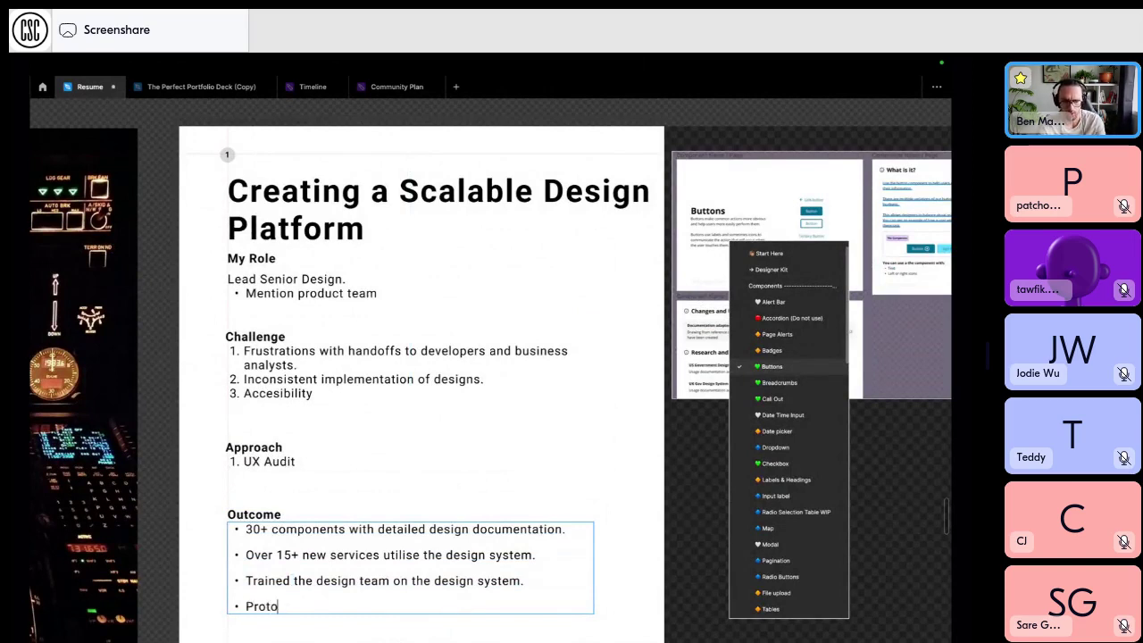
text(typing to development process)
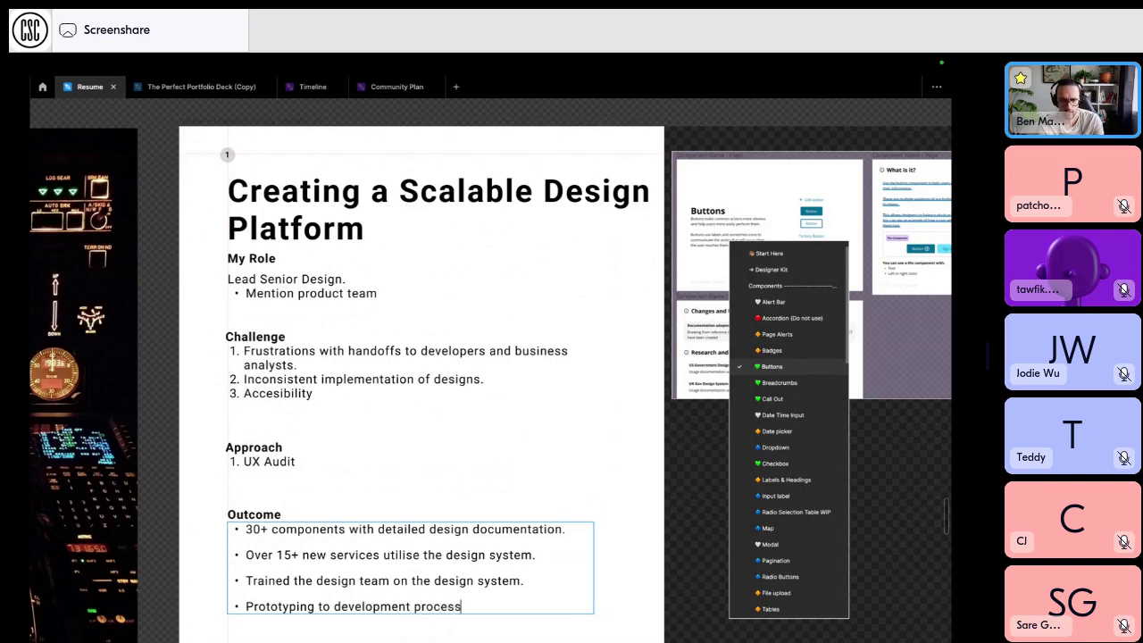
text( & ways of working)
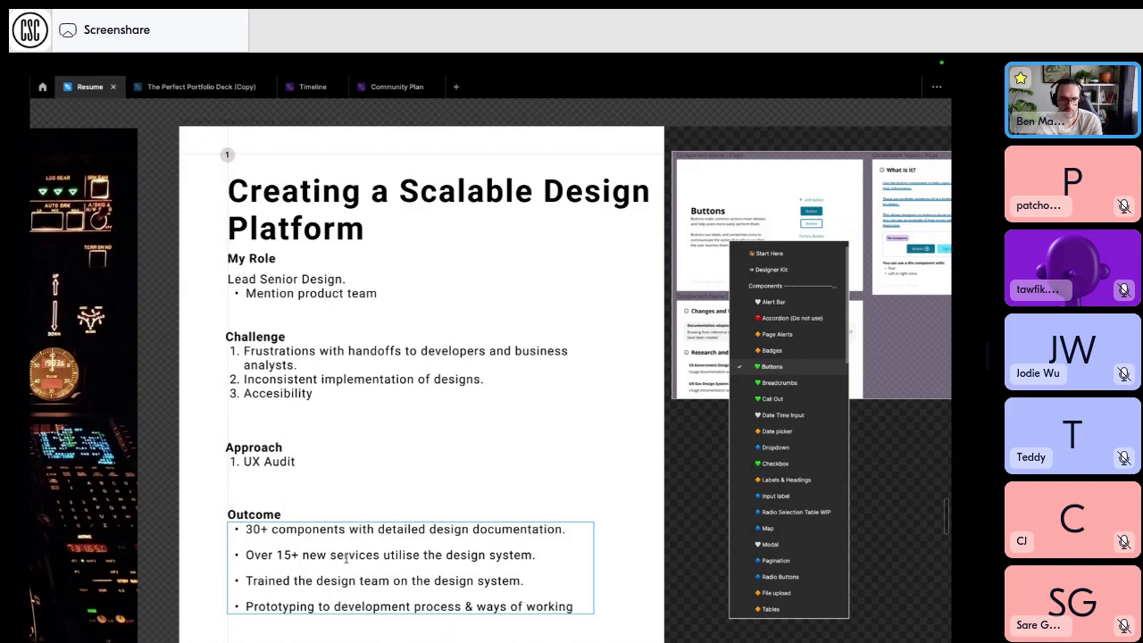
double_click(452, 583)
double_click(452, 583)
triple_click(504, 581)
click(566, 583)
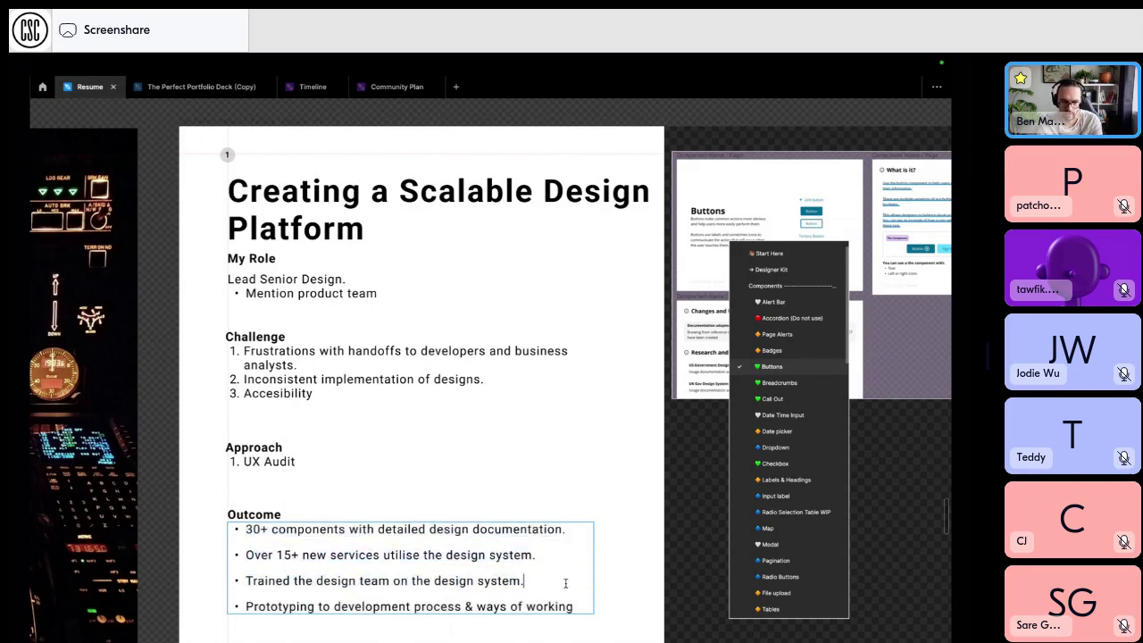
Replace the third Challenge item with "Low visibility of design decisions including accessibility and common patterns".
key(Escape)
click(322, 383)
double_click(321, 382)
click(319, 381)
double_click(287, 393)
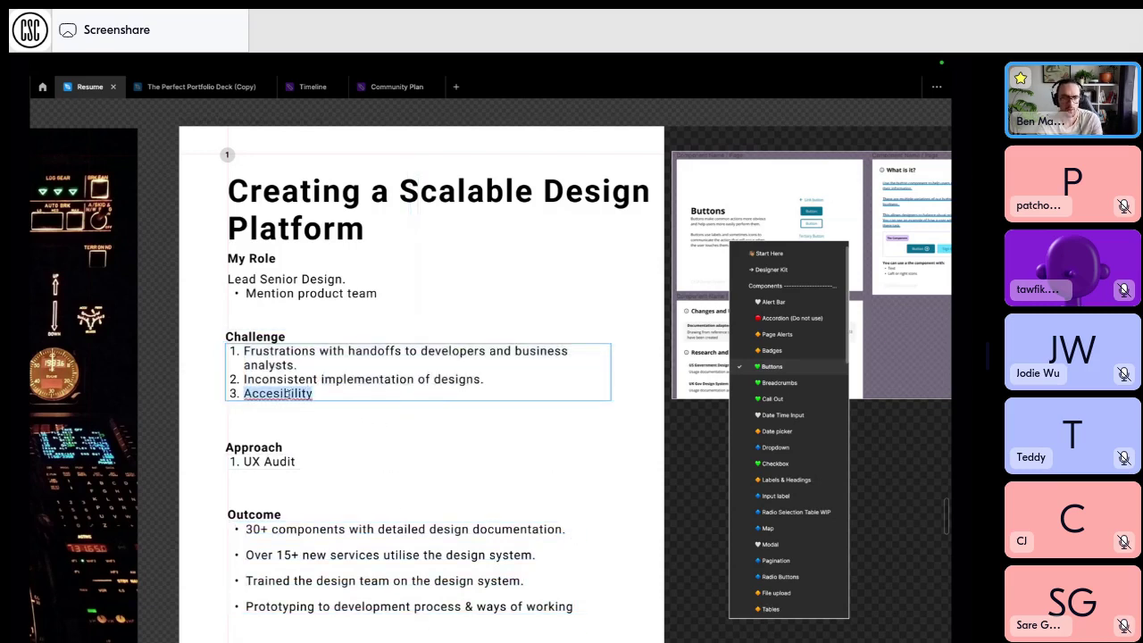
text(Low vis)
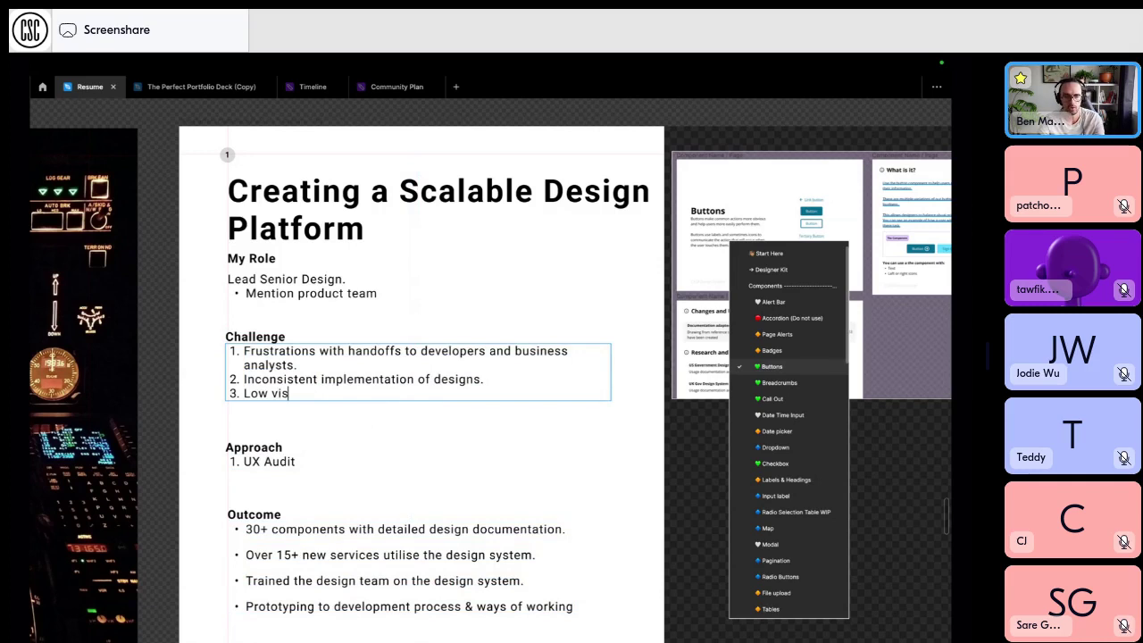
text(ibility of design decisions includ)
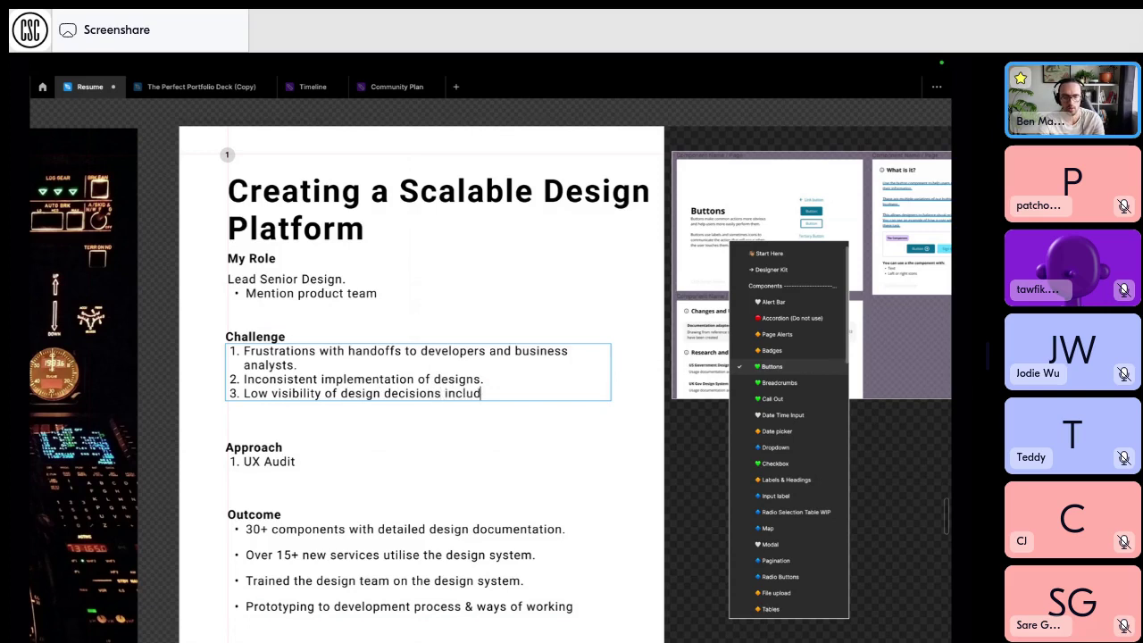
text(ing accessibility and )
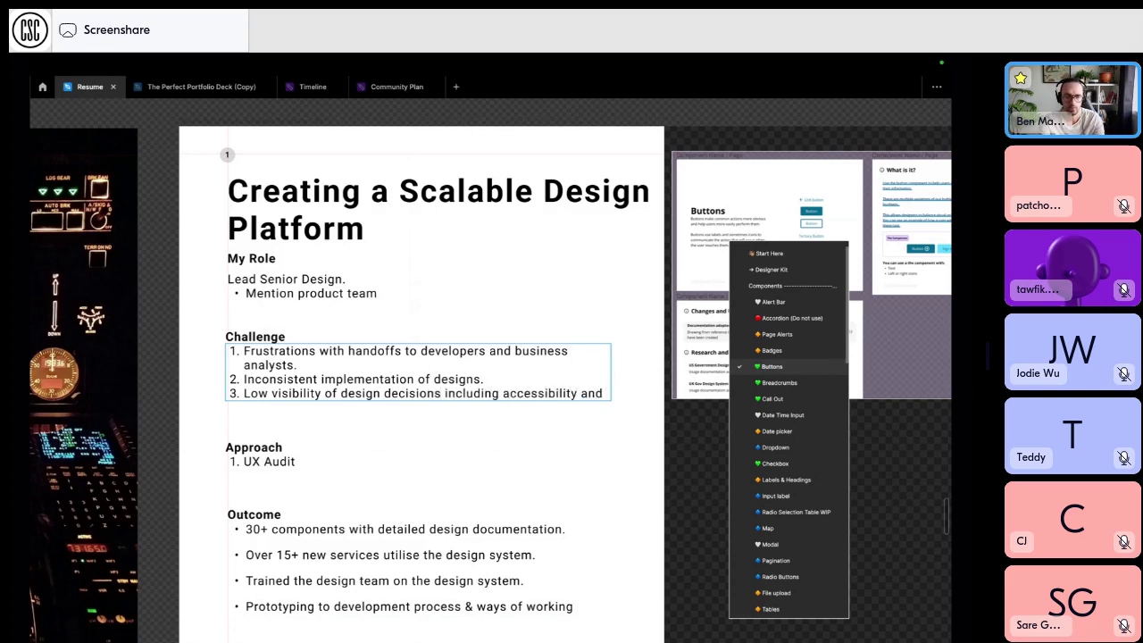
text(common pe)
text(tterns)
Try adding "working with" to the My Role line, and cut the line back to "Lead Senior Design" without a full stop.
click(452, 292)
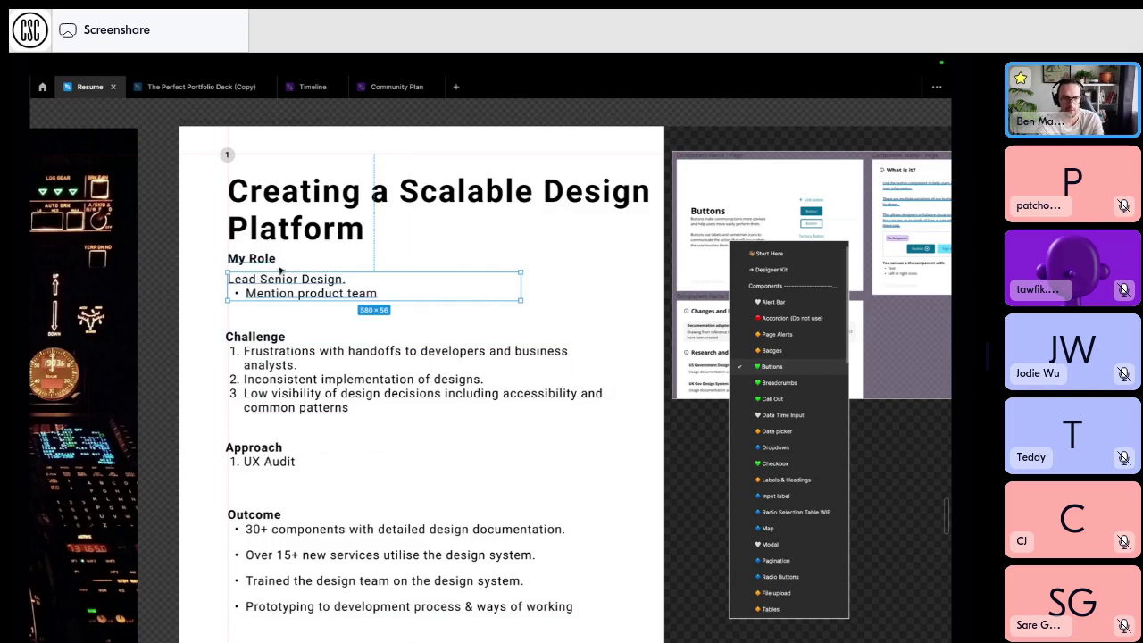
double_click(312, 283)
click(361, 281)
text(working with)
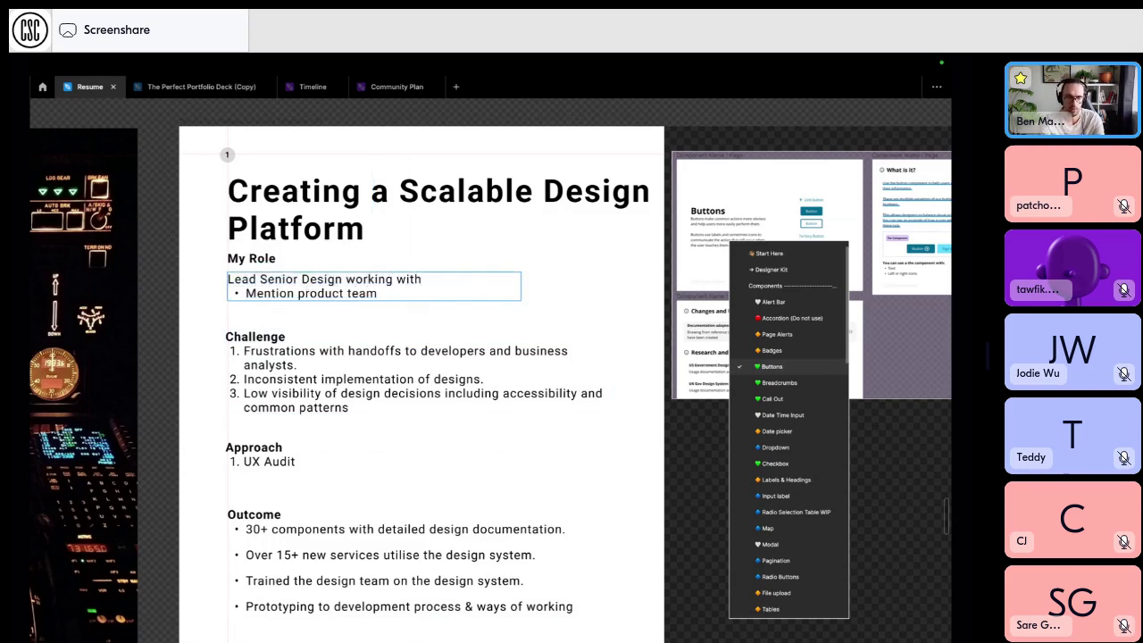
key(ctrl+BackSpace)
key(ctrl+BackSpace)
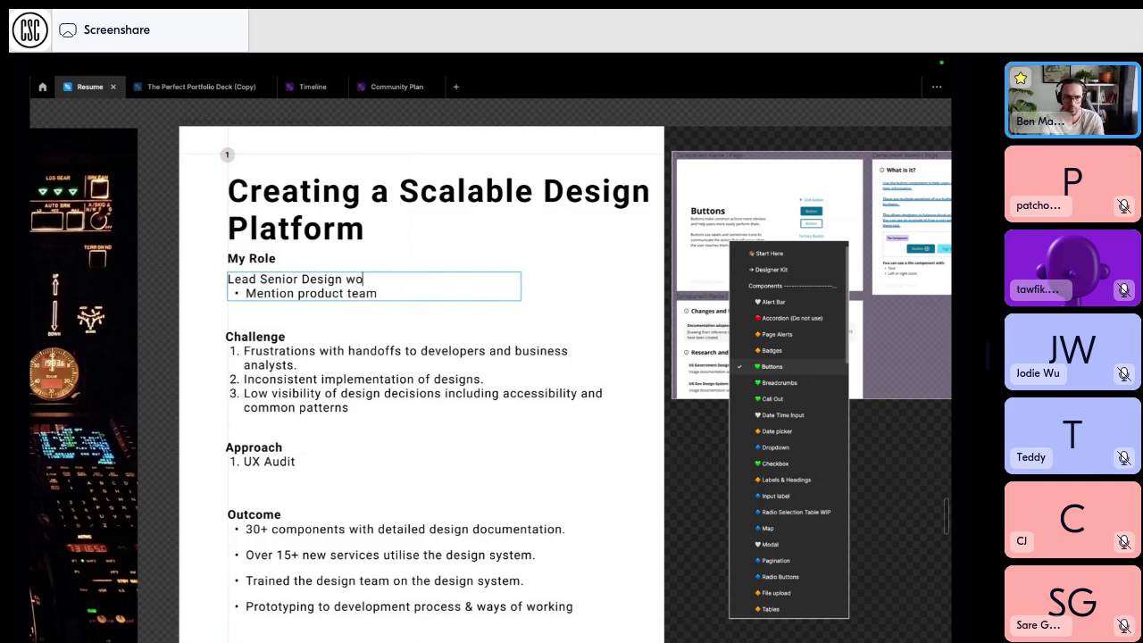
key(BackSpace)
key(BackSpace)
key(BackSpace)
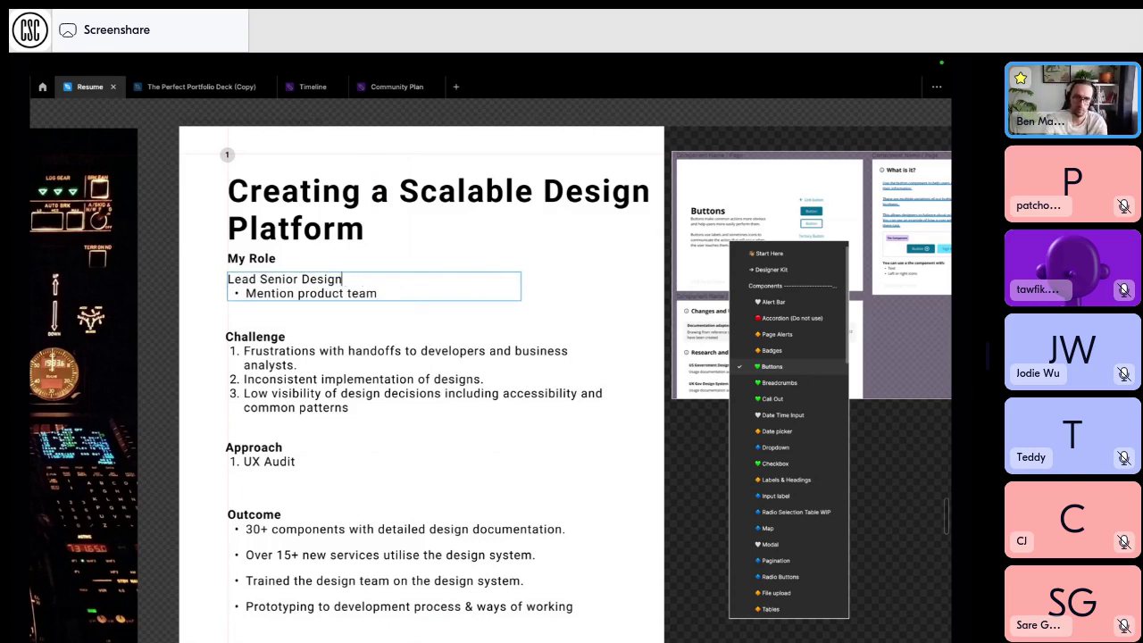
Replace the "Mention product team" bullet under My Role with "Core design team 4 designers." and add a "2 Front-end developers" bullet.
triple_click(321, 292)
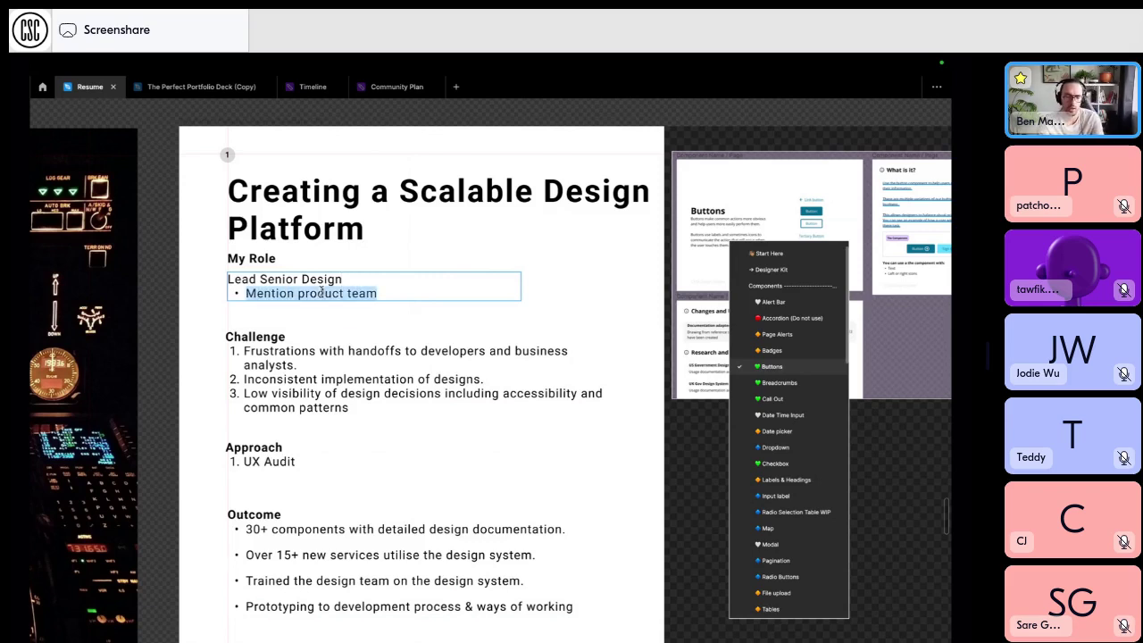
text(Core design team )
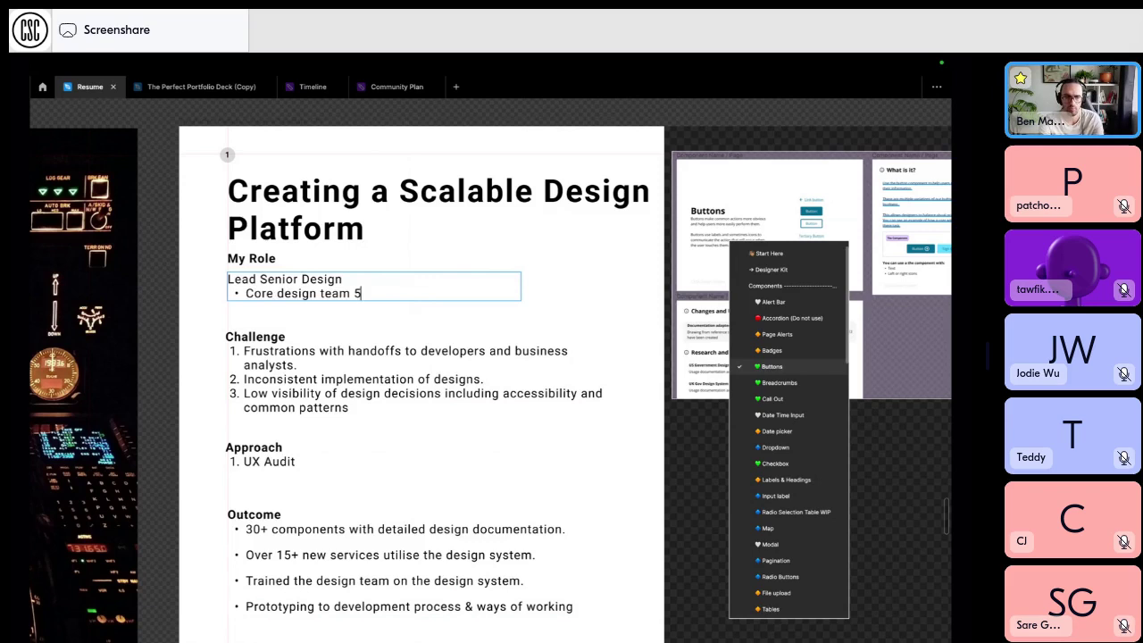
text(4 designer)
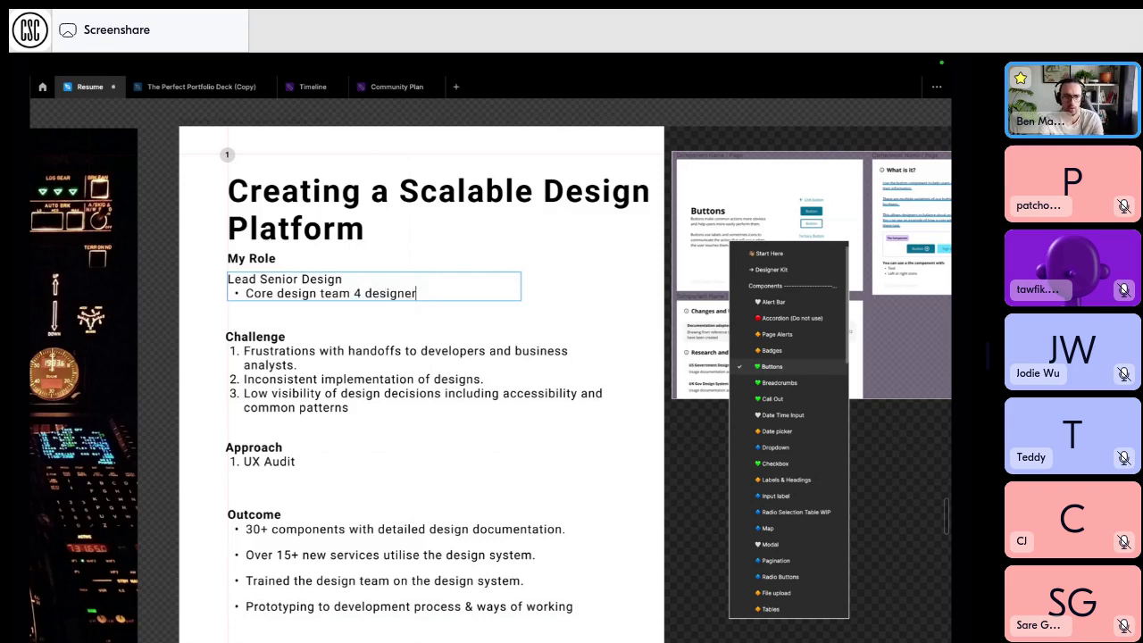
text(s.)
key(Return)
text(2 Front d)
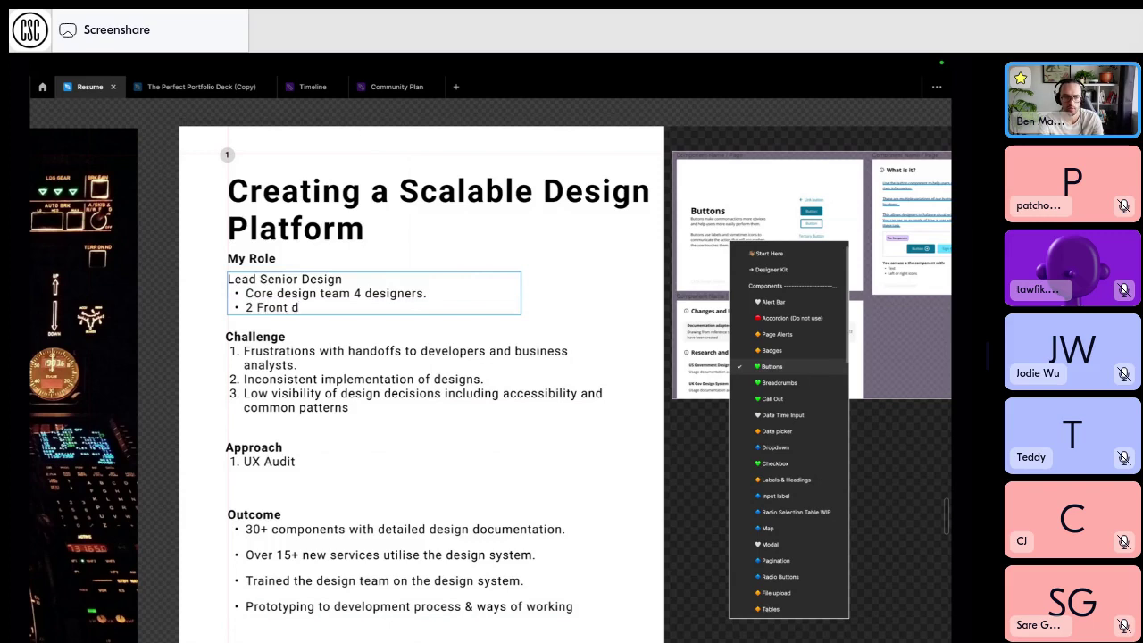
key(BackSpace)
key(BackSpace)
text(-end developers)
key(Return)
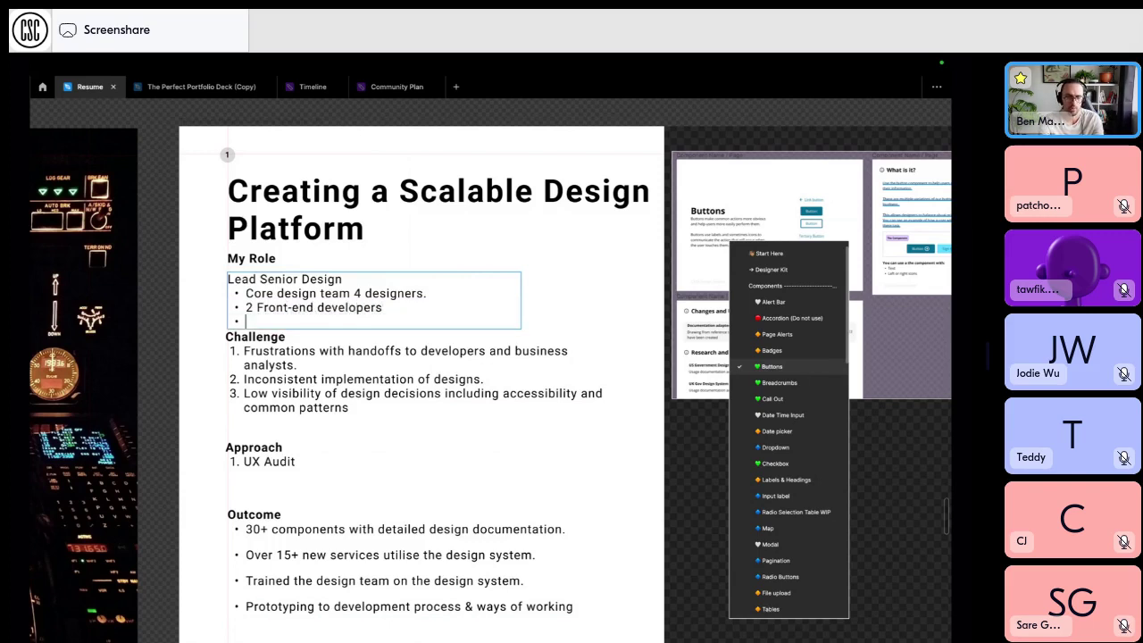
Add "A PM" and "2x Business Analysts" as the last two bullets of the My Role list.
text(A pm)
key(BackSpace)
key(BackSpace)
text(PM)
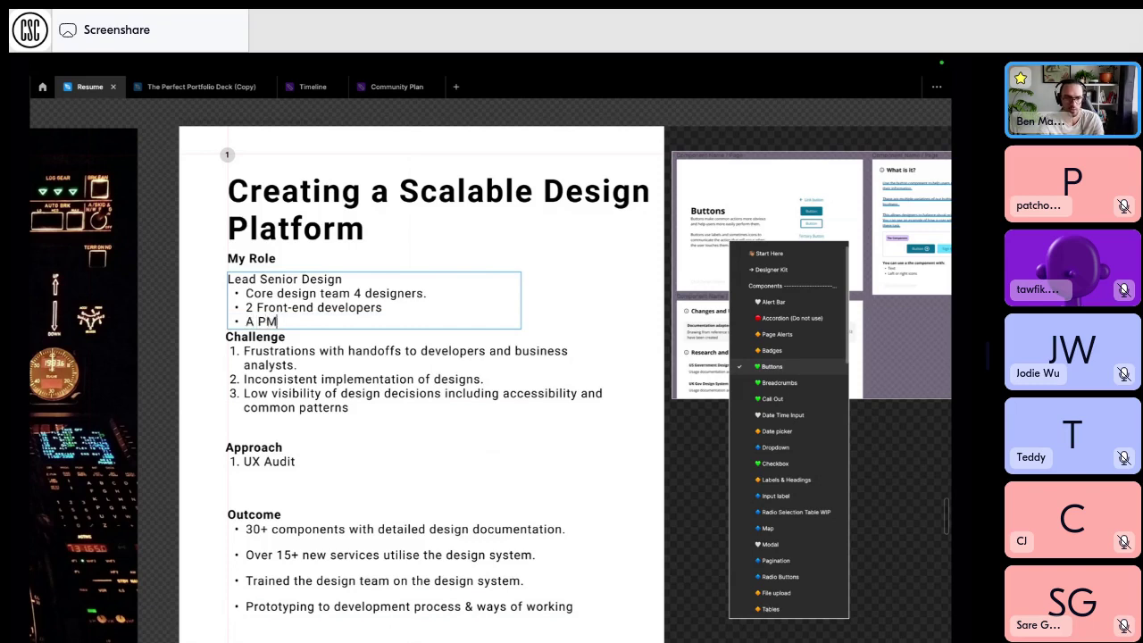
key(BackSpace)
key(BackSpace)
key(BackSpace)
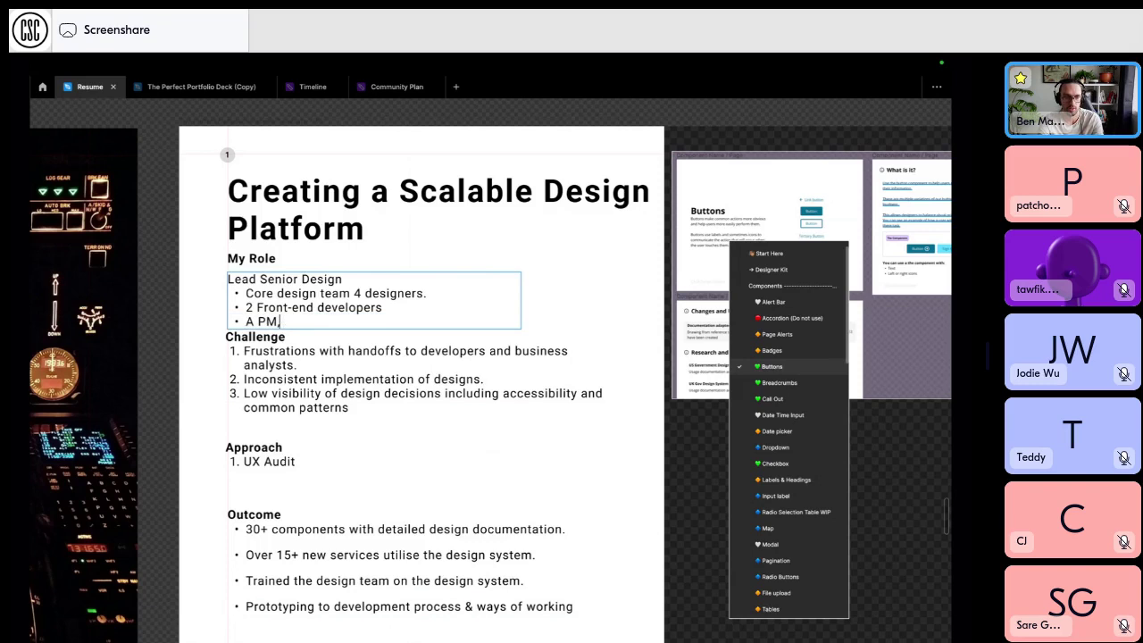
text(Business Anal)
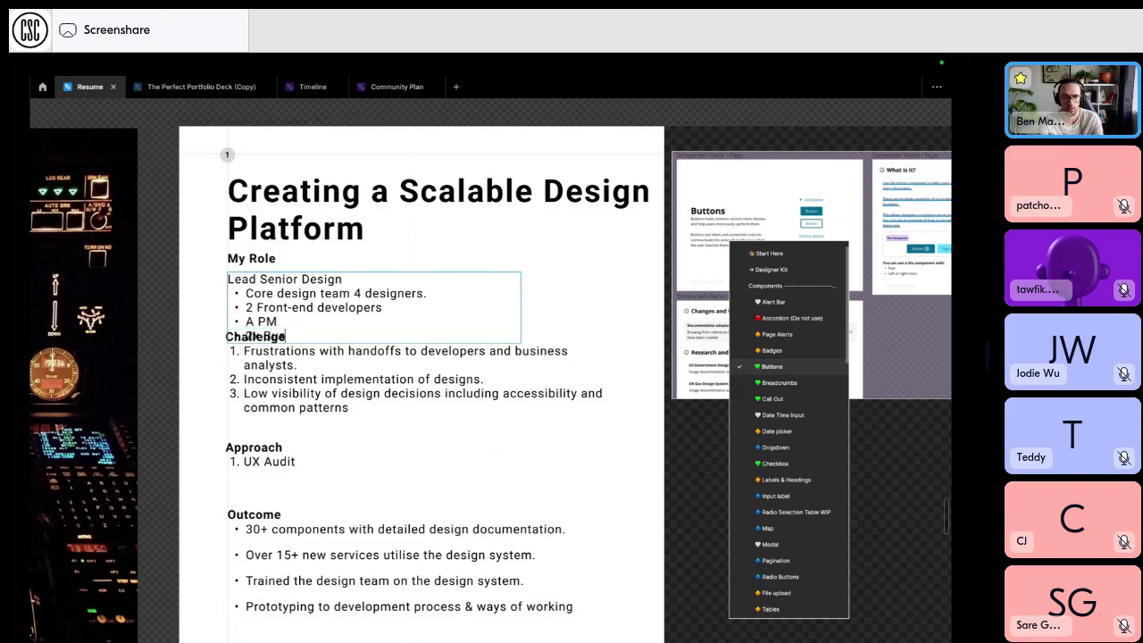
text(ysts)
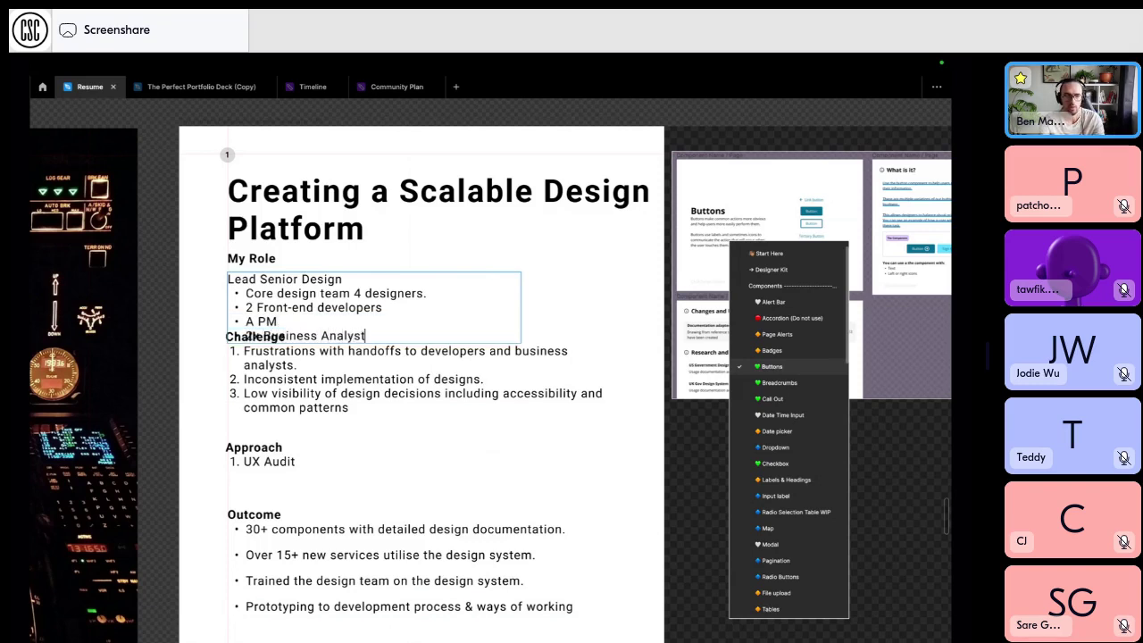
triple_click(385, 290)
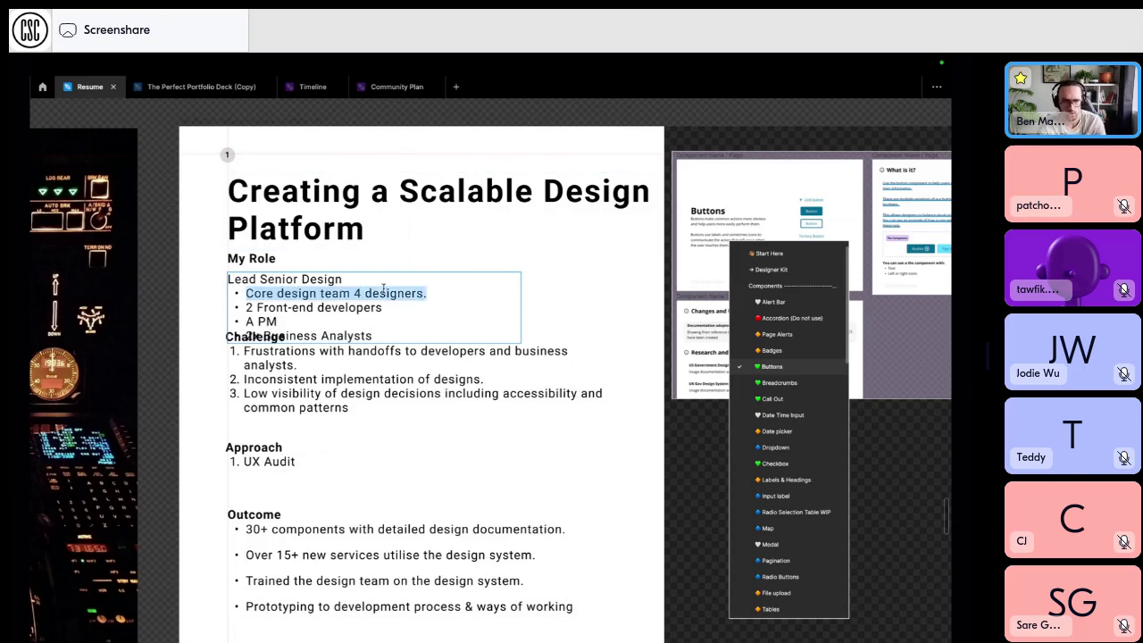
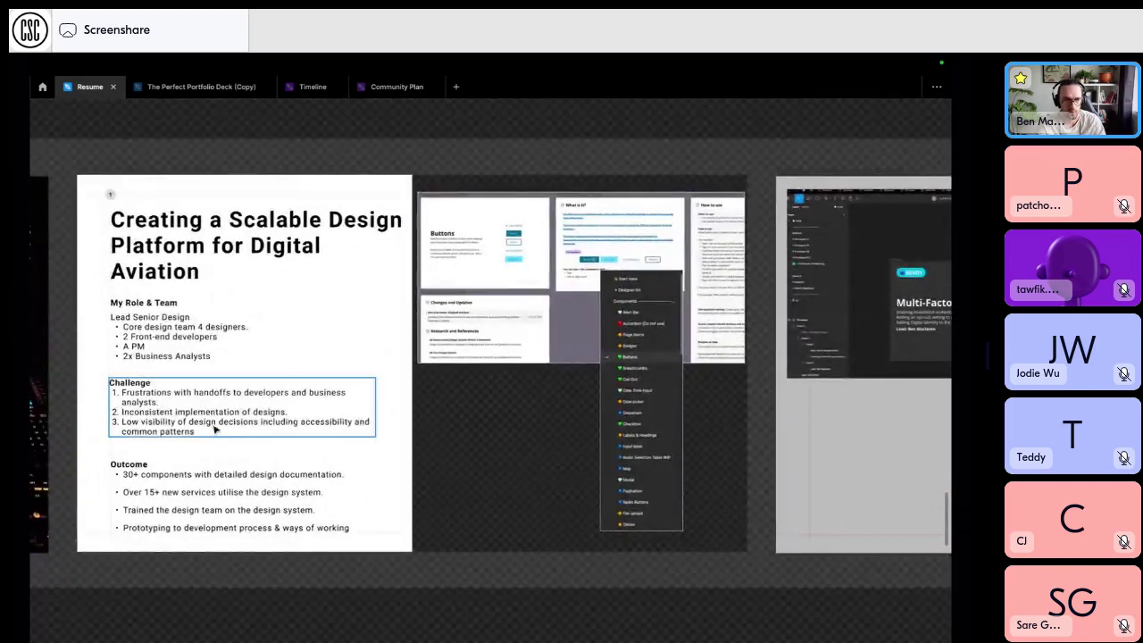
Shift the Challenge text block slightly so its left edge lines up with the other sections on the slide.
mouse_move(214, 430)
mouse_down()
mouse_move(202, 416)
mouse_move(205, 425)
mouse_up()
click(373, 315)
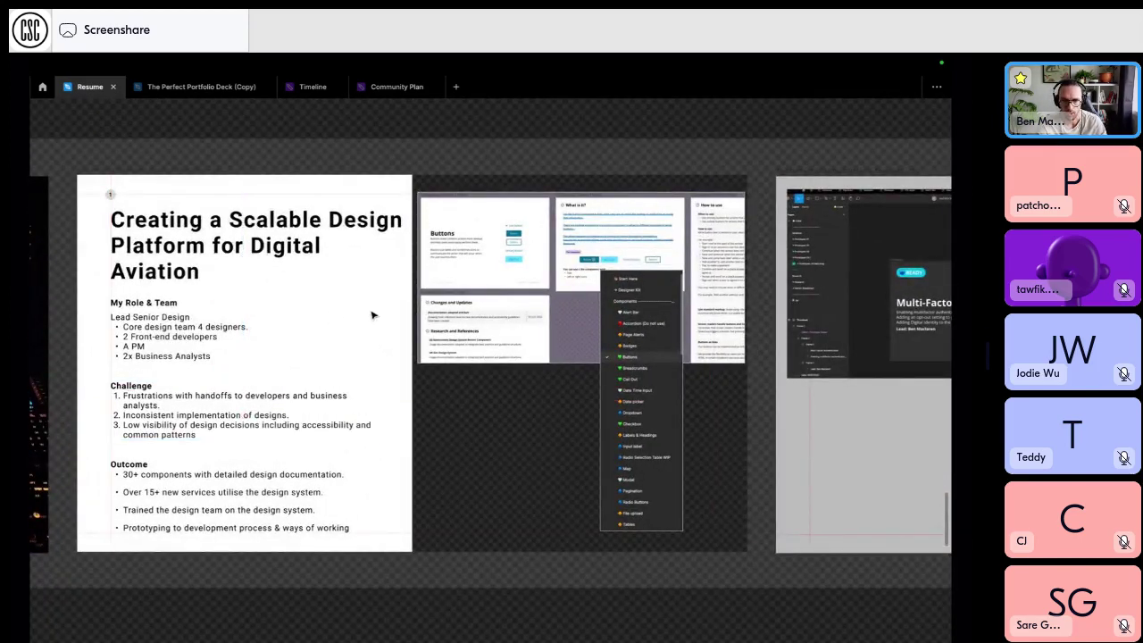
scroll(373, 315, down, 4)
scroll(374, 315, up, 4)
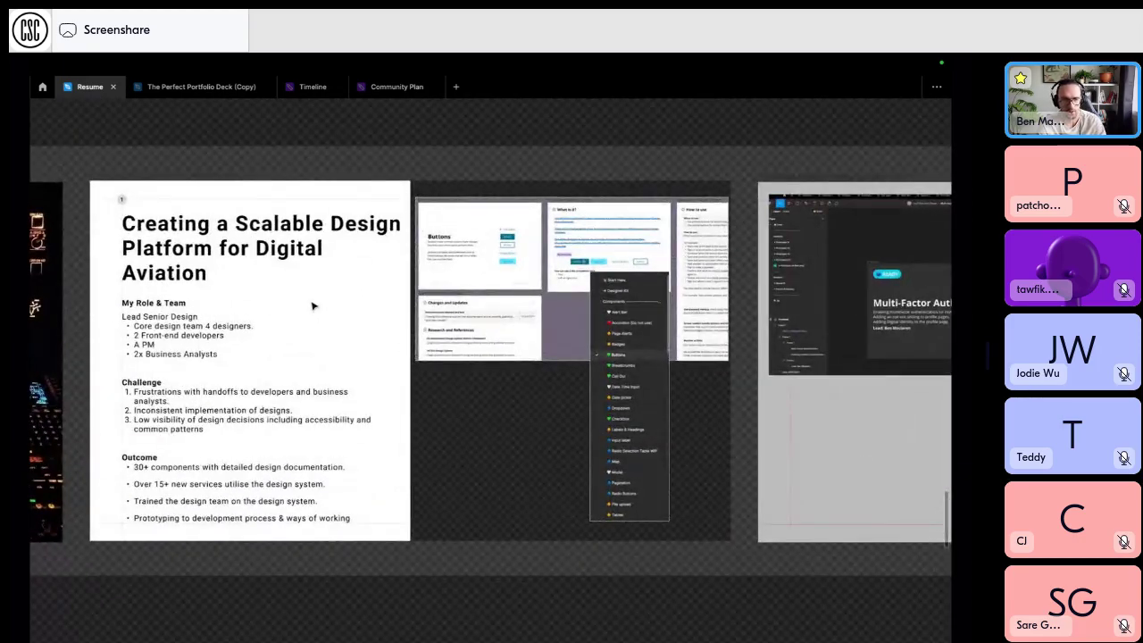
scroll(313, 306, up, 5)
scroll(313, 307, down, 3)
scroll(313, 306, left, 2)
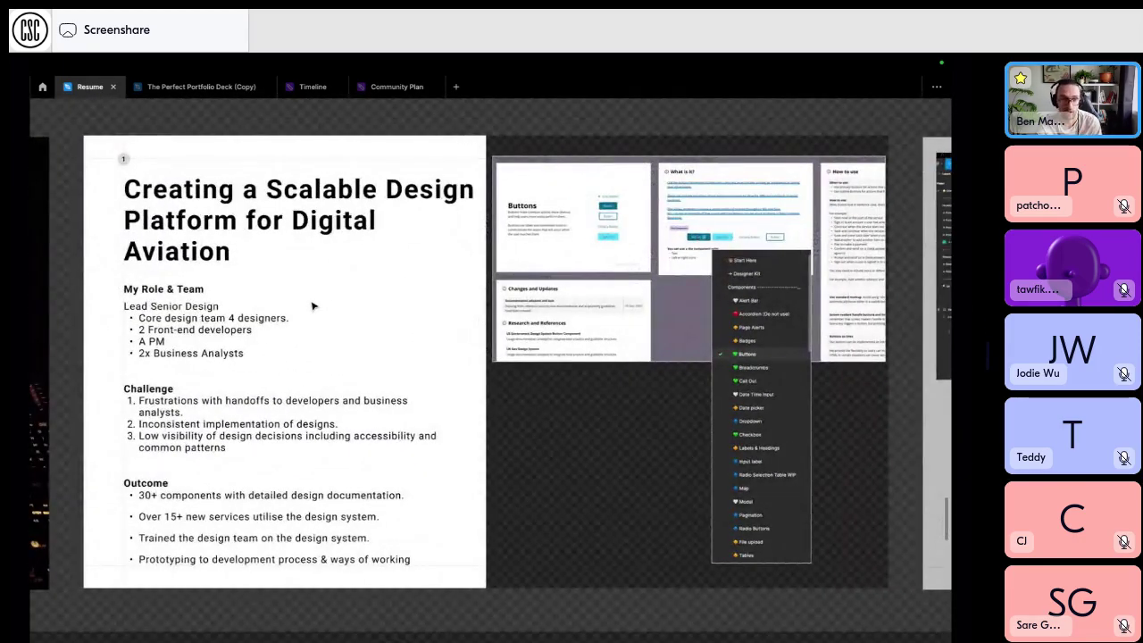
click(200, 346)
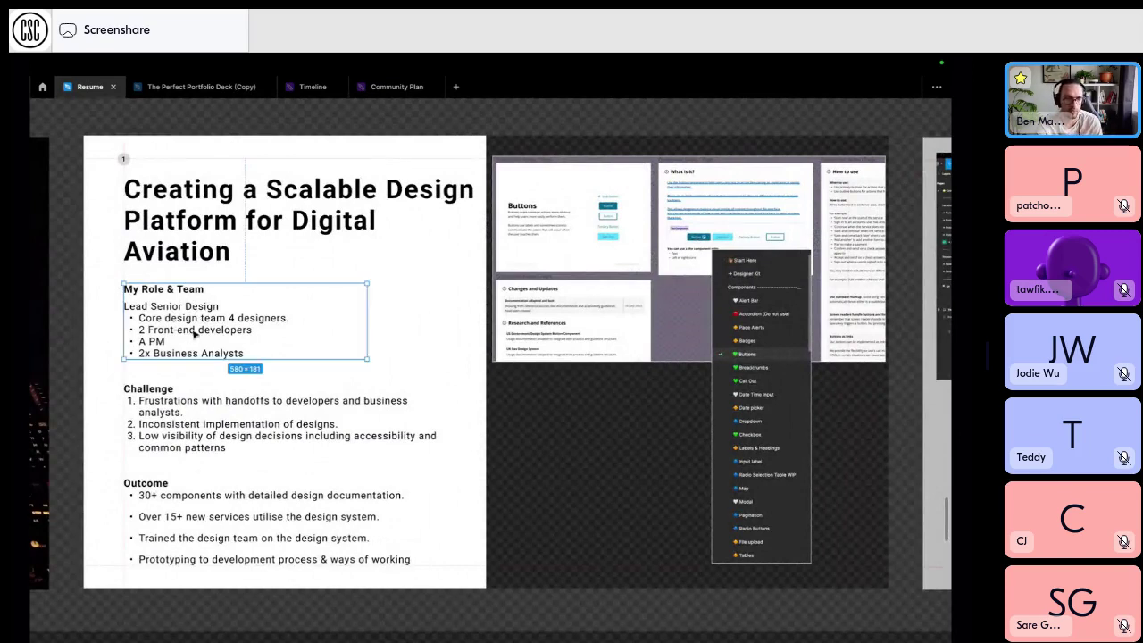
double_click(199, 344)
click(381, 247)
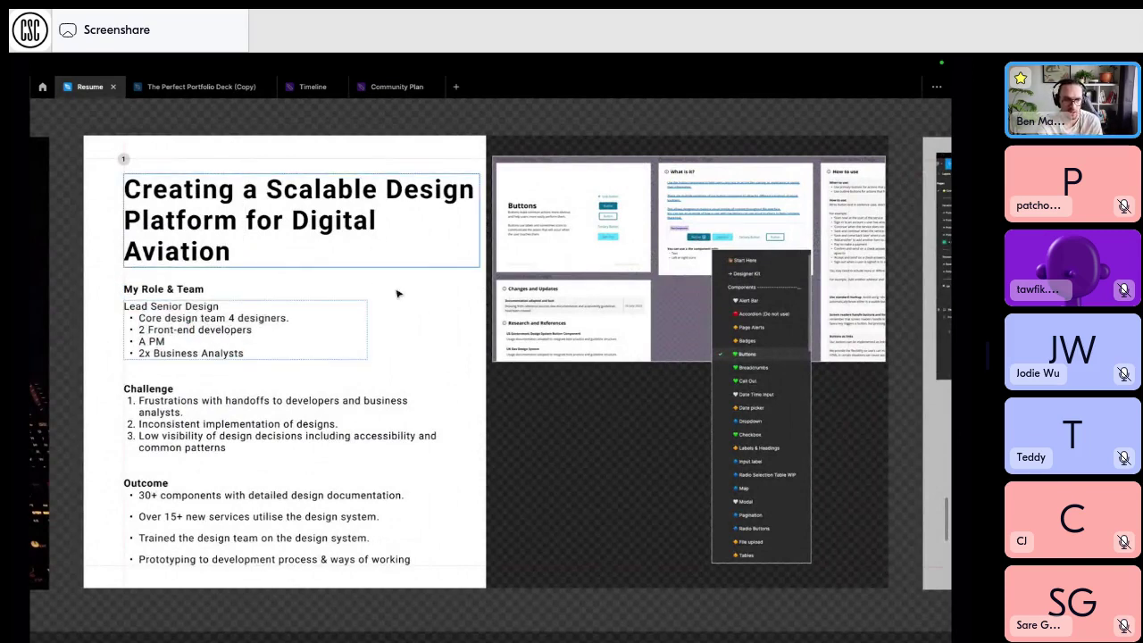
Check the challenges on the Civil Aviation Safety Authority slide and add "Scaling of the product" as the fourth Challenge item.
click(184, 414)
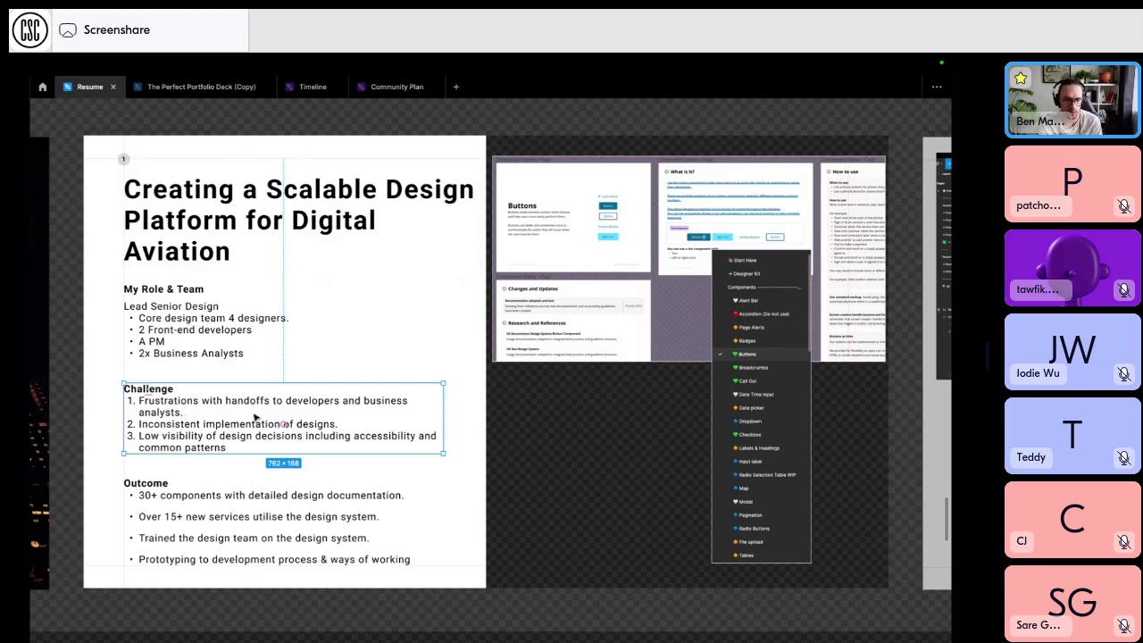
double_click(340, 422)
click(340, 420)
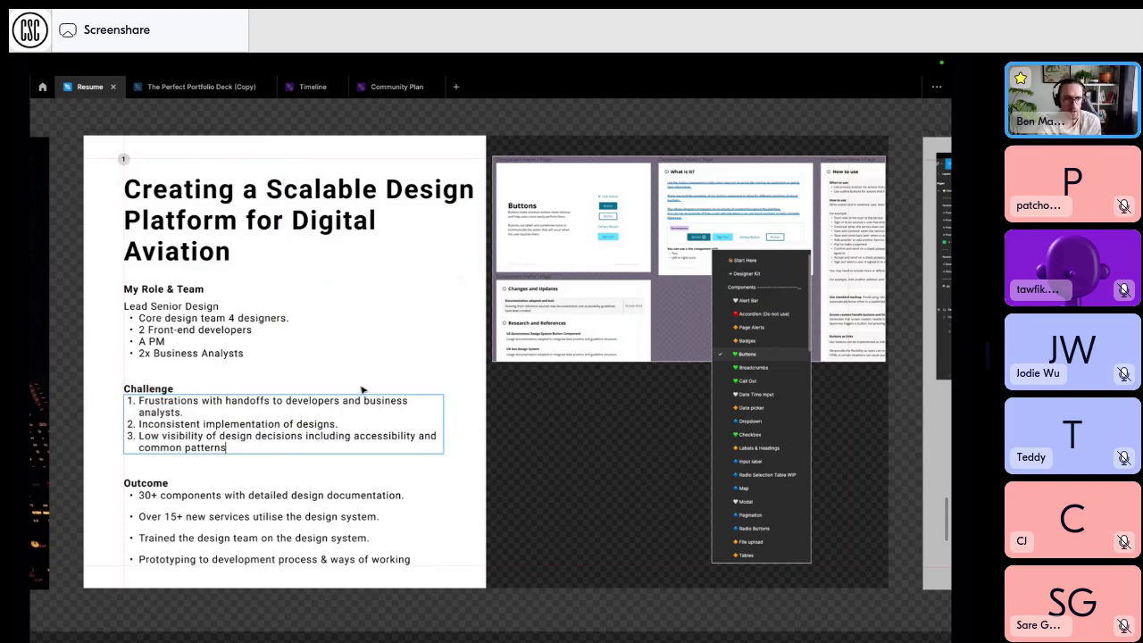
key(Return)
scroll(362, 389, left, 10)
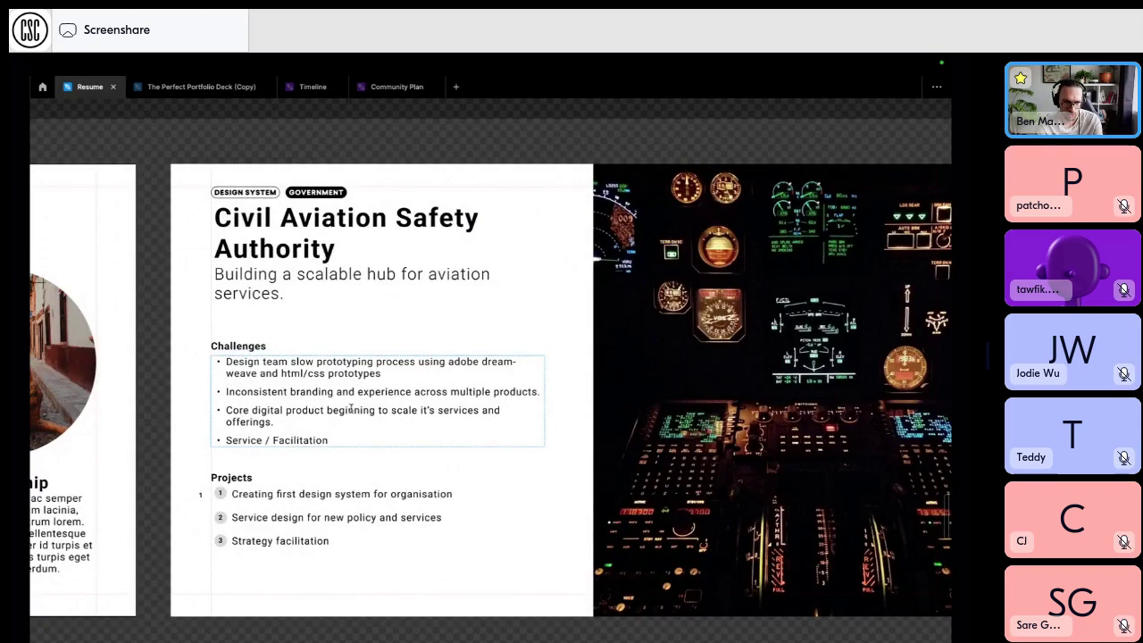
scroll(357, 413, right, 2)
scroll(367, 396, right, 10)
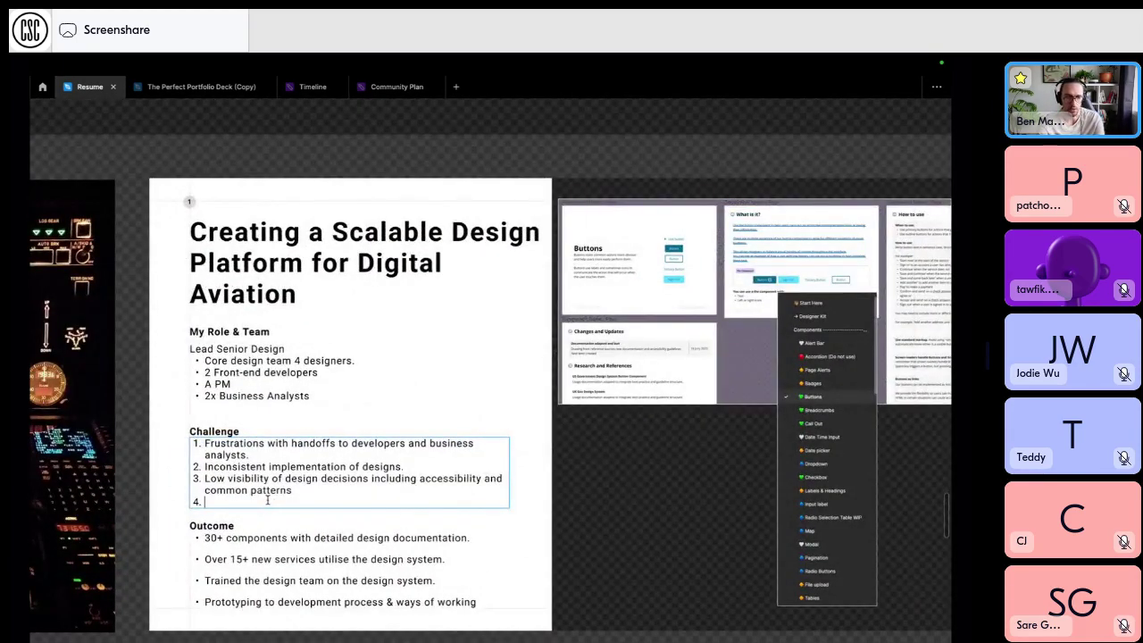
text(Scaling )
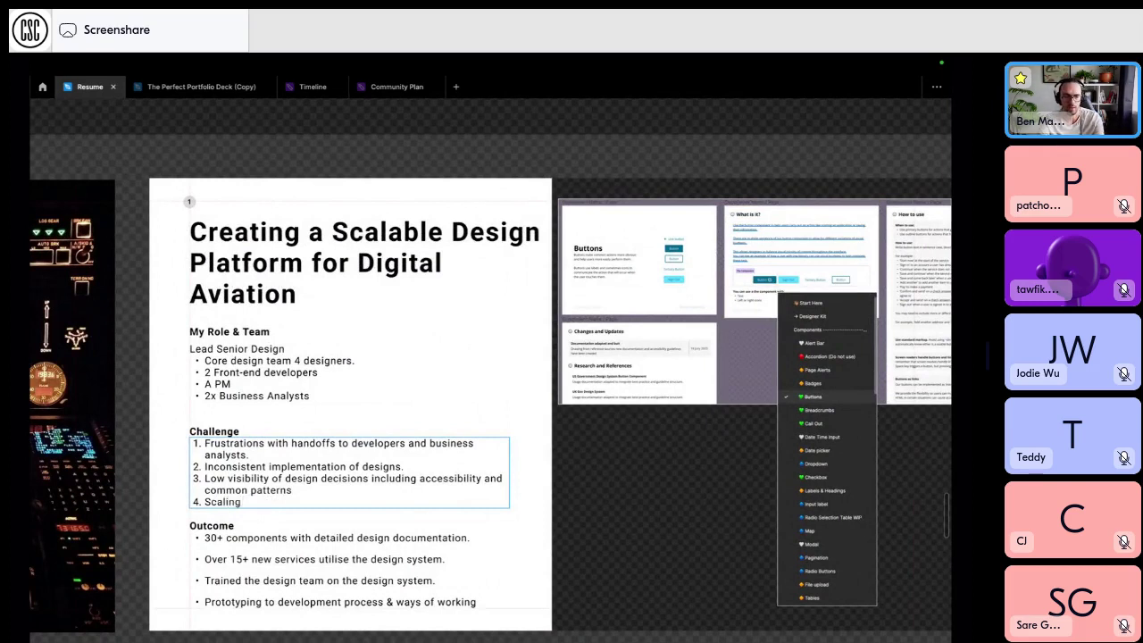
text(of the product)
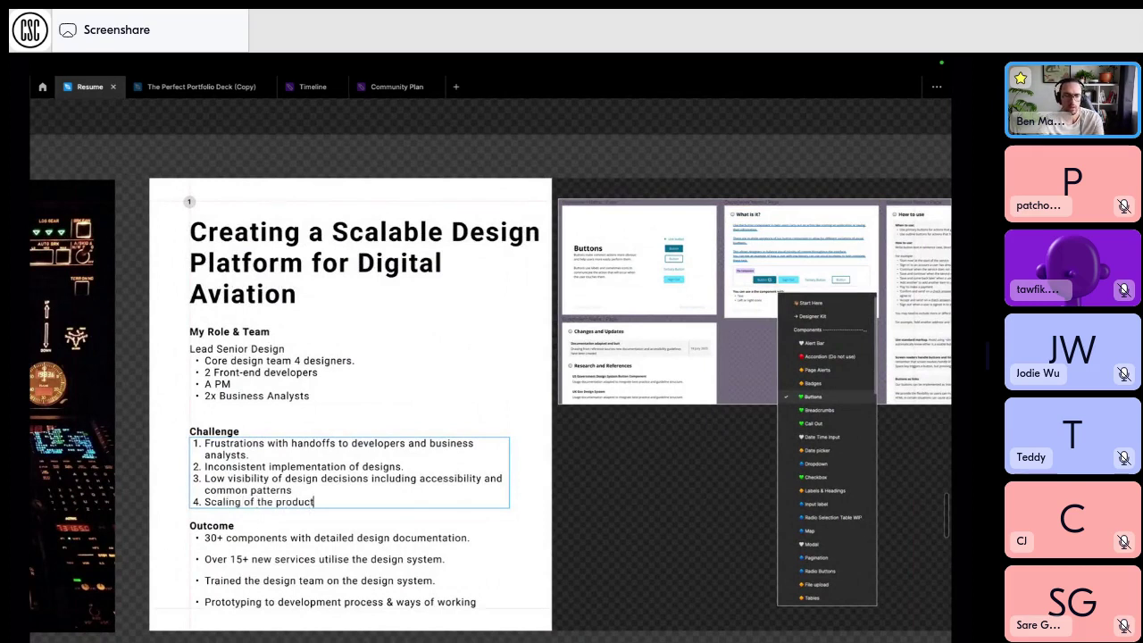
click(485, 163)
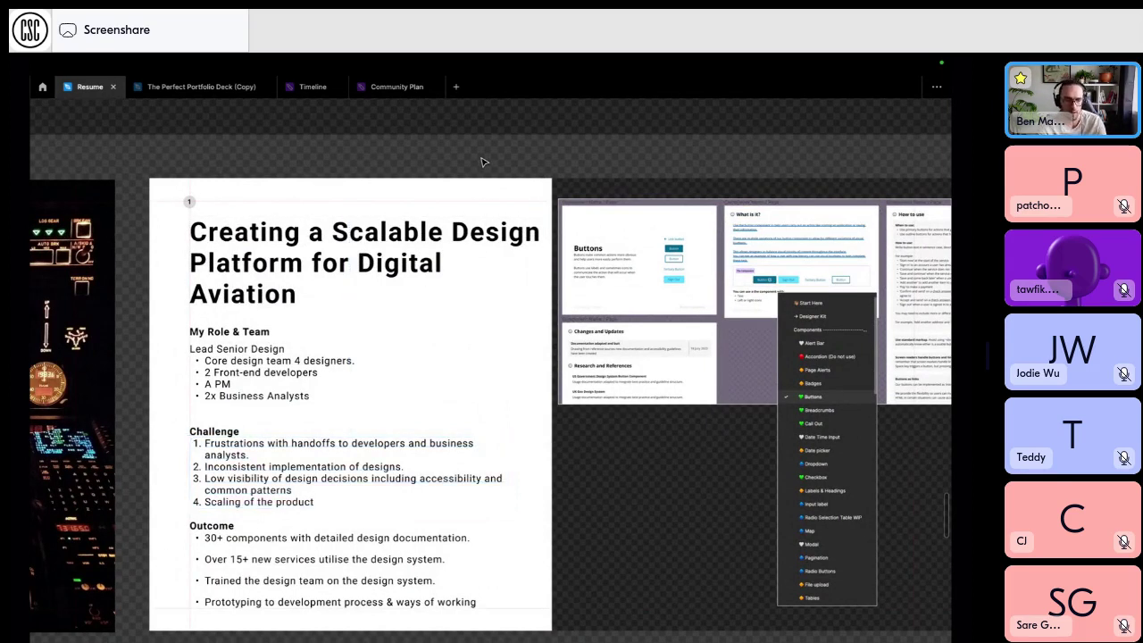
Insert "& pattern" after "30+ components" in the first Outcome bullet.
scroll(370, 492, down, 1)
scroll(371, 492, down, 3)
click(373, 407)
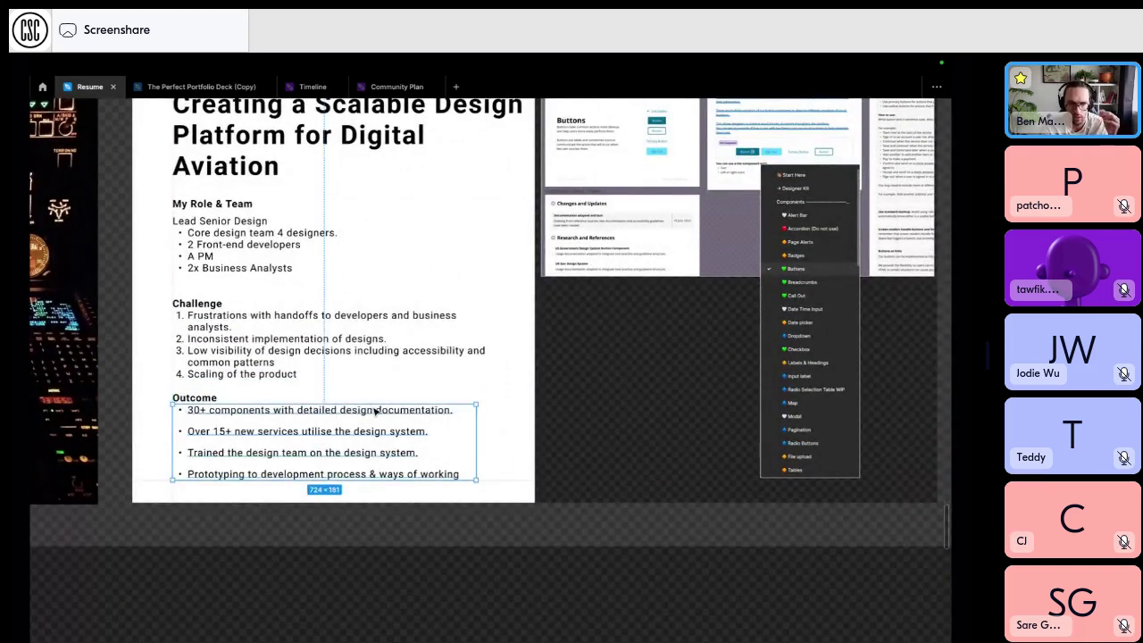
double_click(373, 407)
click(267, 412)
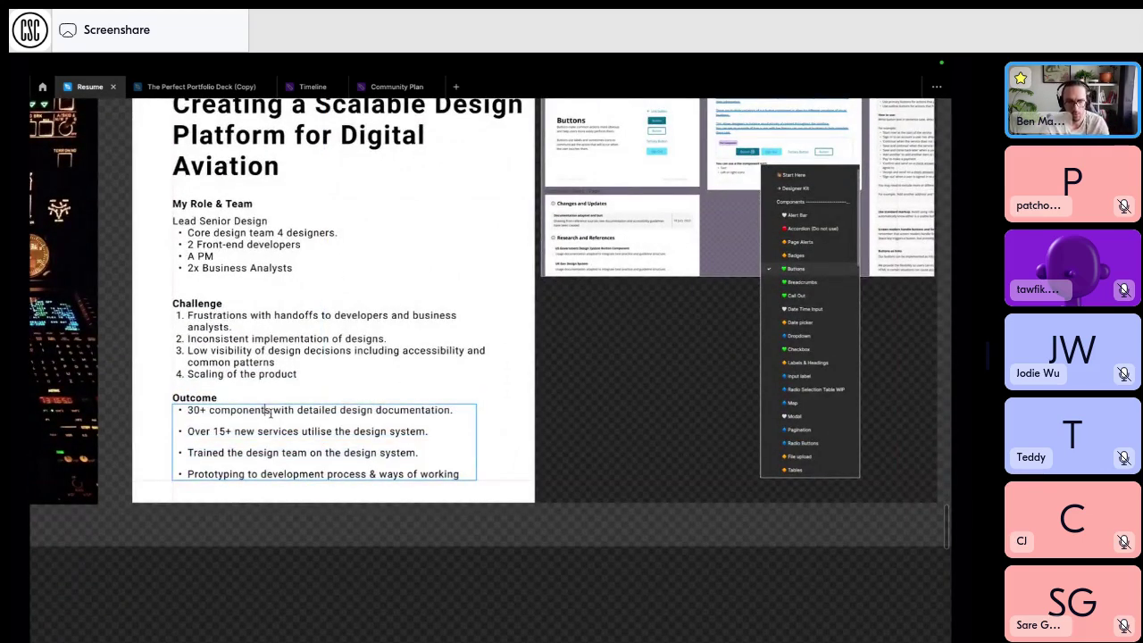
text(& pattern)
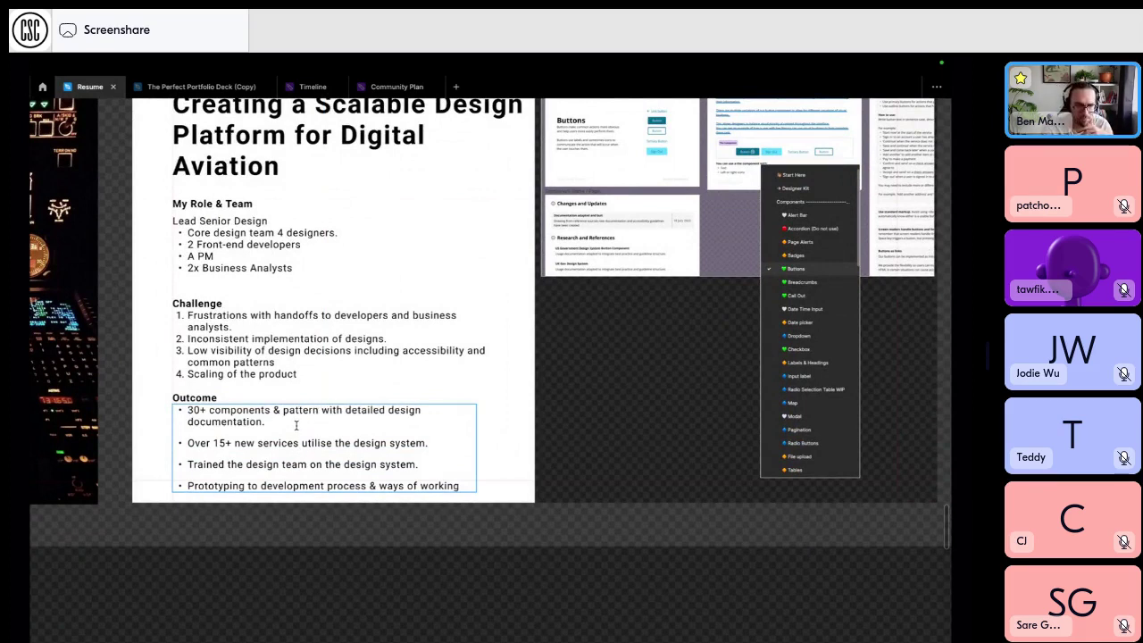
Append ", UX Backlog" to the Outcome bullet about the prototyping to development process.
triple_click(319, 486)
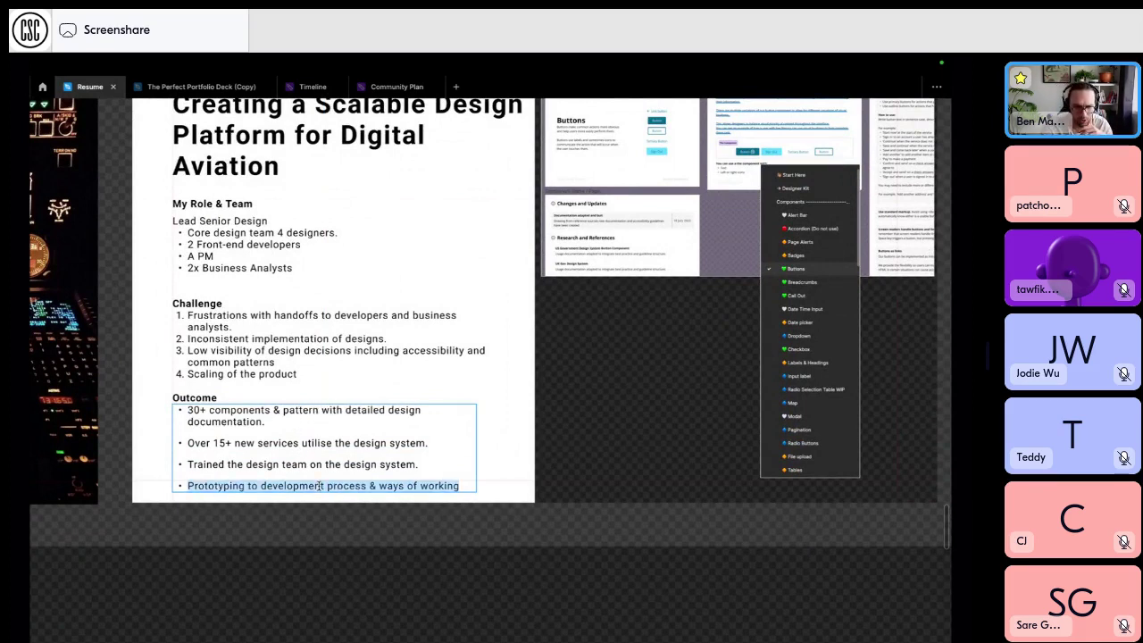
click(462, 486)
text(, )
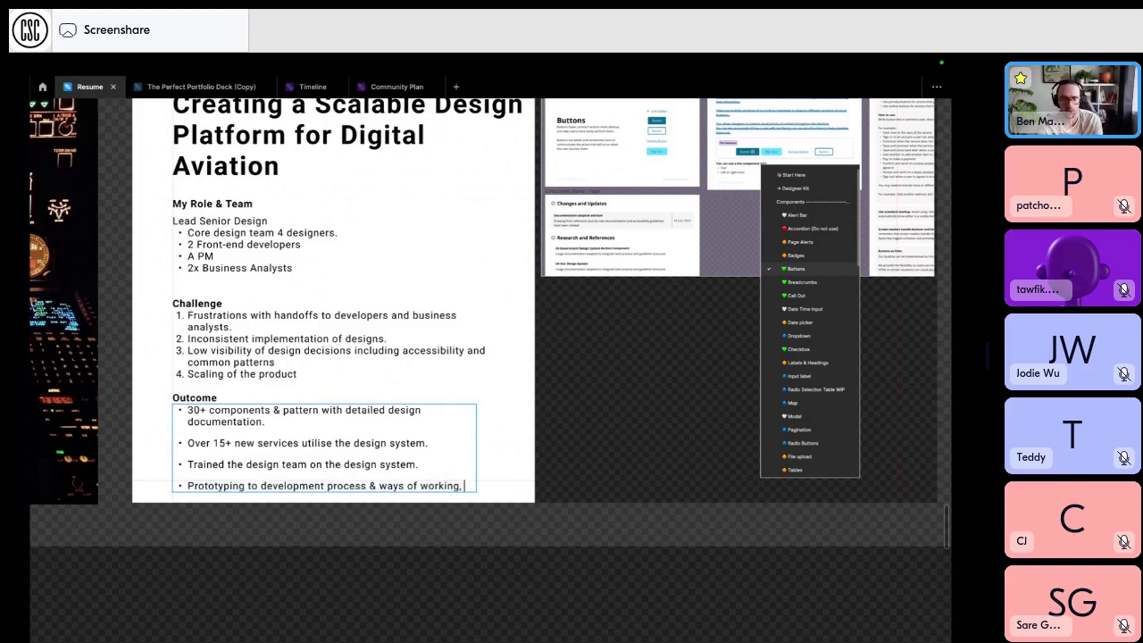
text(UX B)
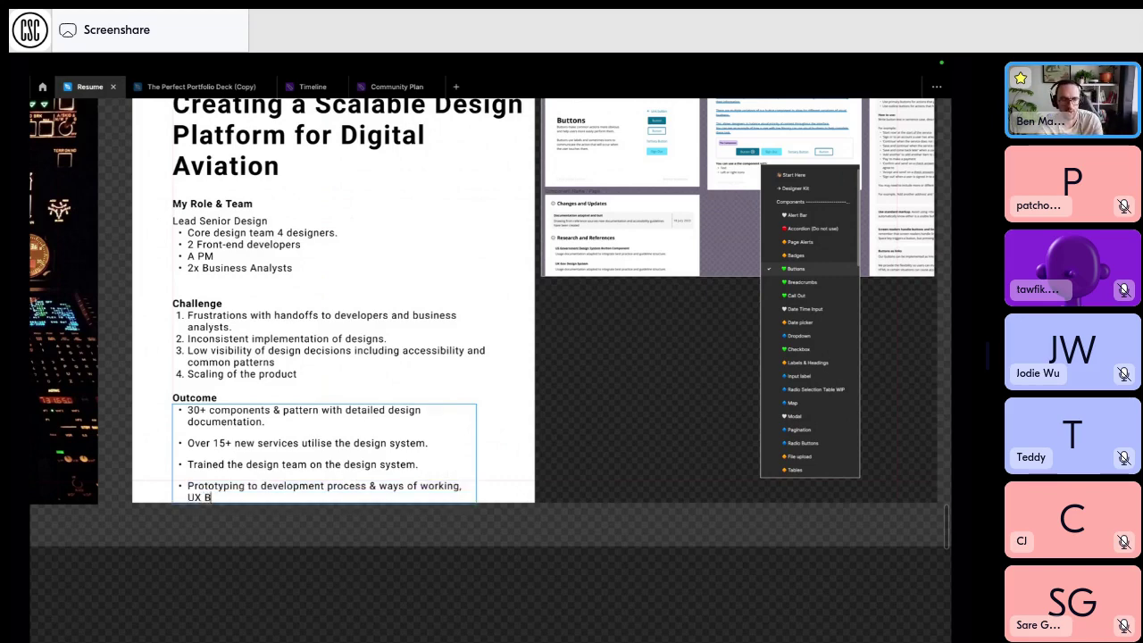
text(acklog)
key(Escape)
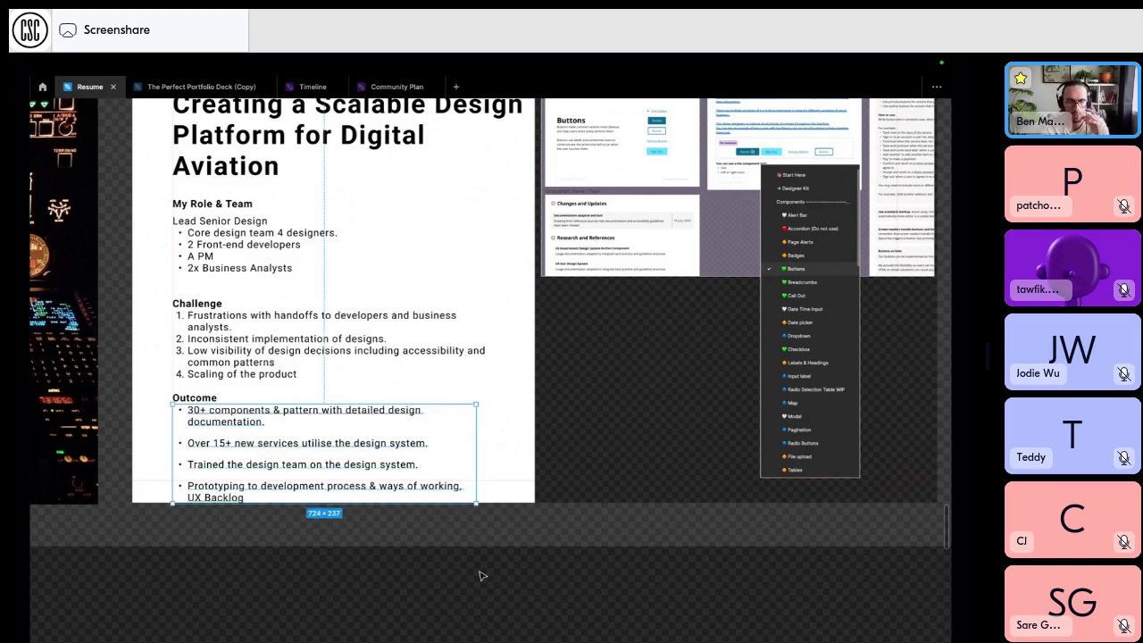
Delete the Outcome bullet about training the design team, including its empty line.
double_click(425, 488)
triple_click(425, 488)
triple_click(378, 468)
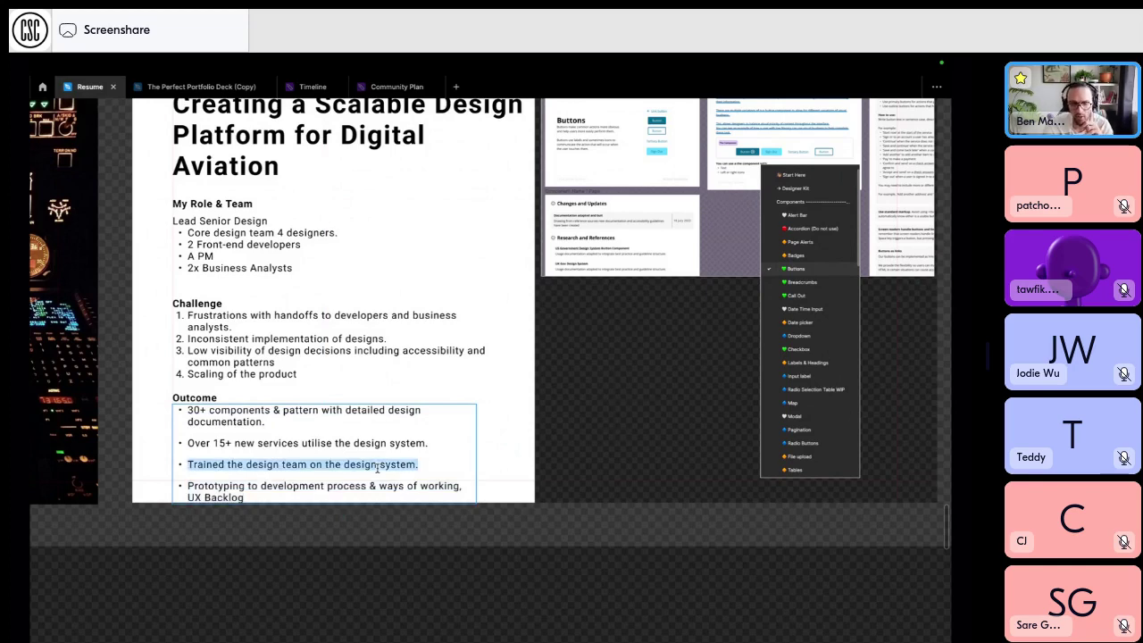
key(BackSpace)
key(BackSpace)
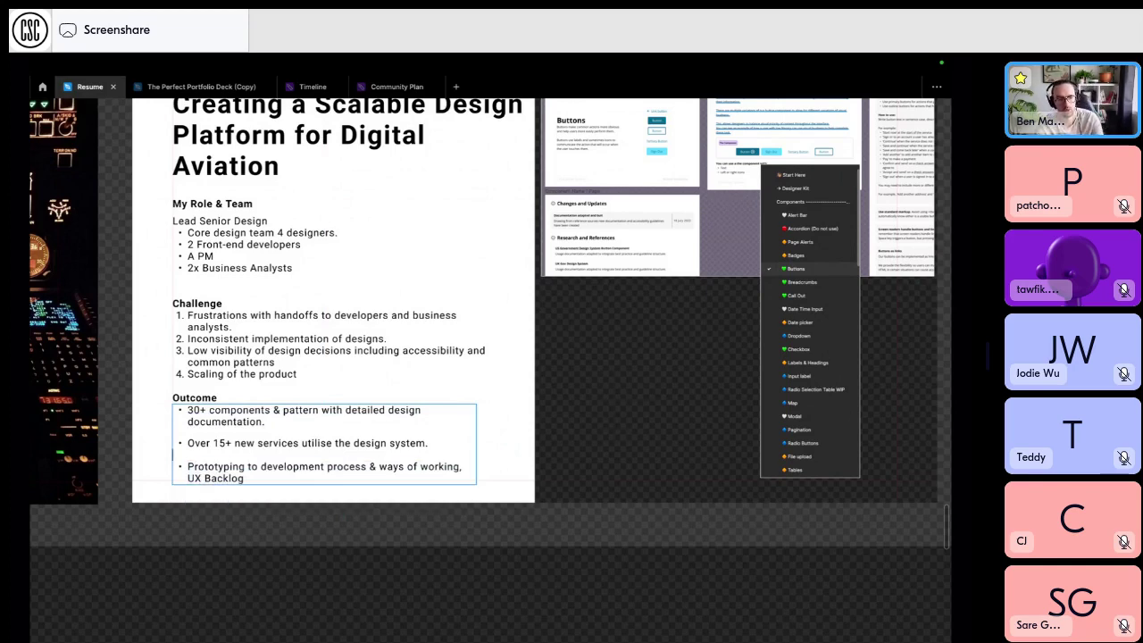
key(BackSpace)
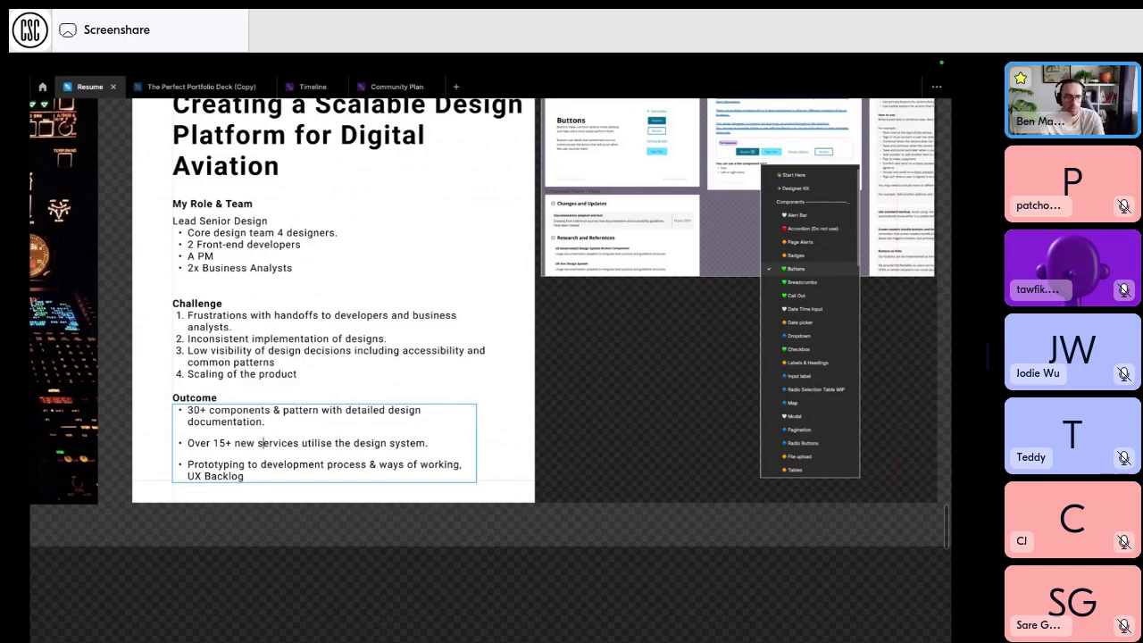
click(499, 548)
Switch to the LinkedIn job posting in the browser and review the Senior Product Designer responsibilities and requirements.
key(ctrl+Left)
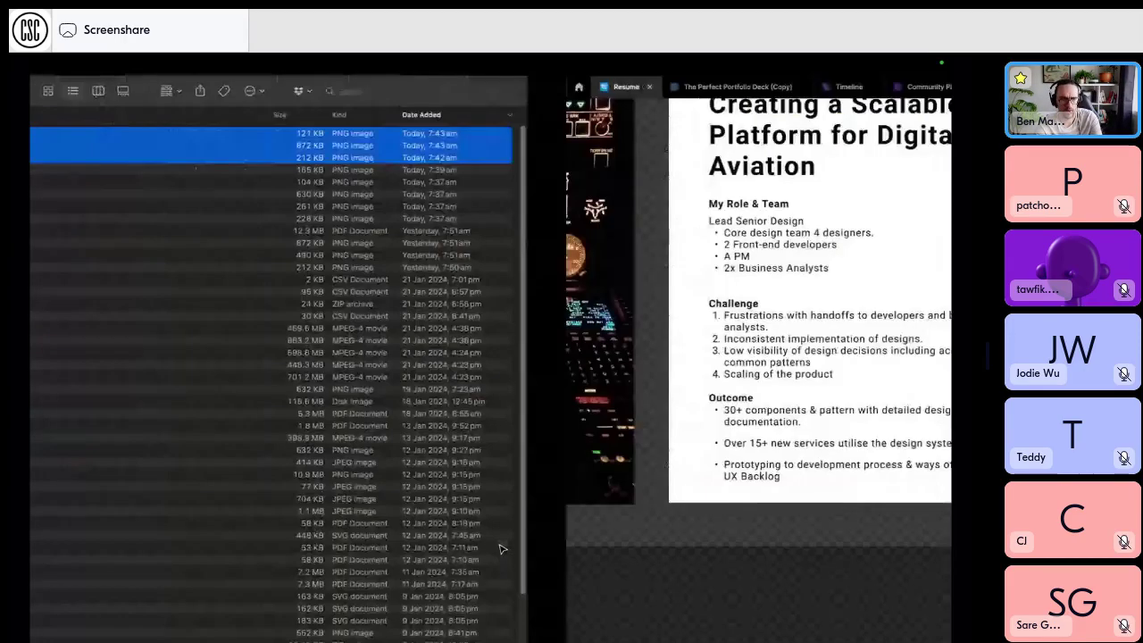
key(ctrl+Left)
scroll(503, 549, down, 10)
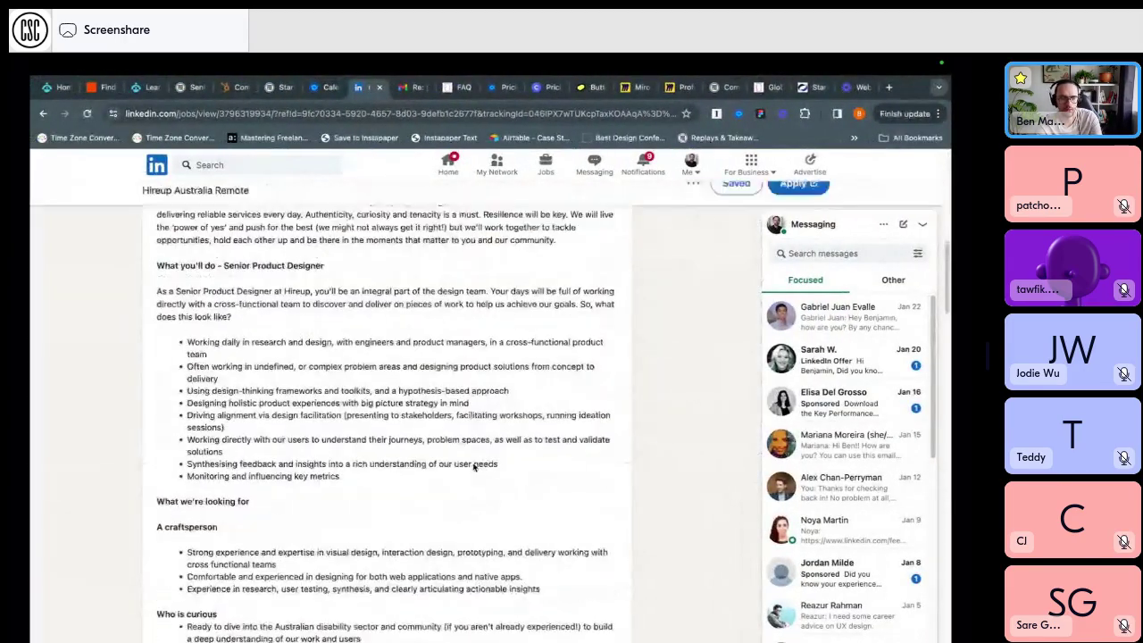
Examine the job posting's responsibilities list and the craftsperson requirements, line by line.
triple_click(315, 313)
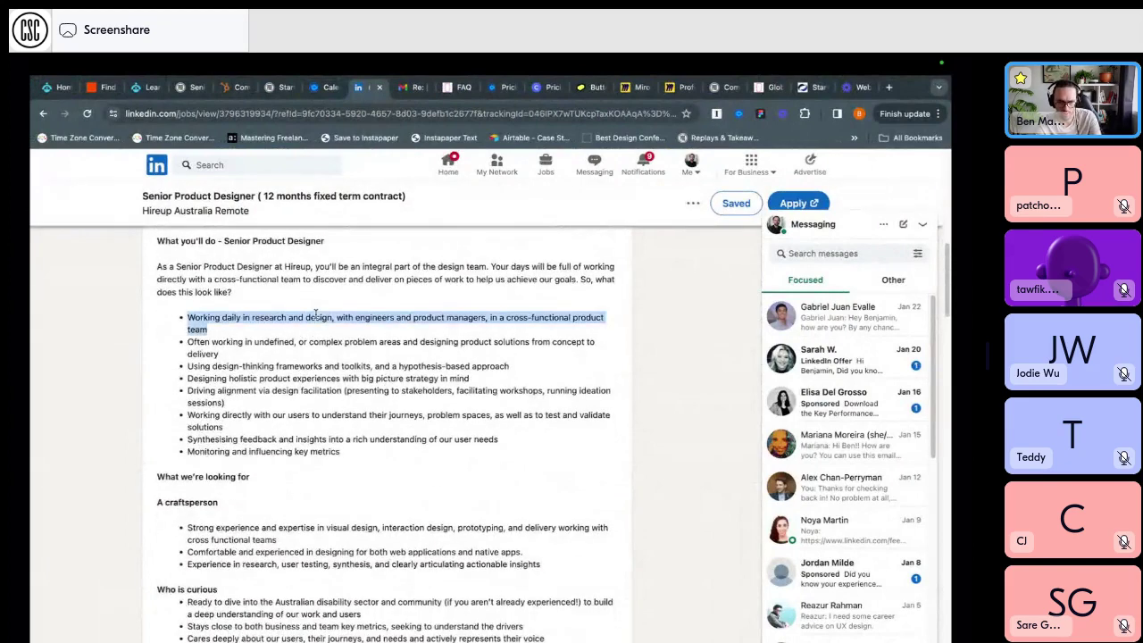
triple_click(315, 339)
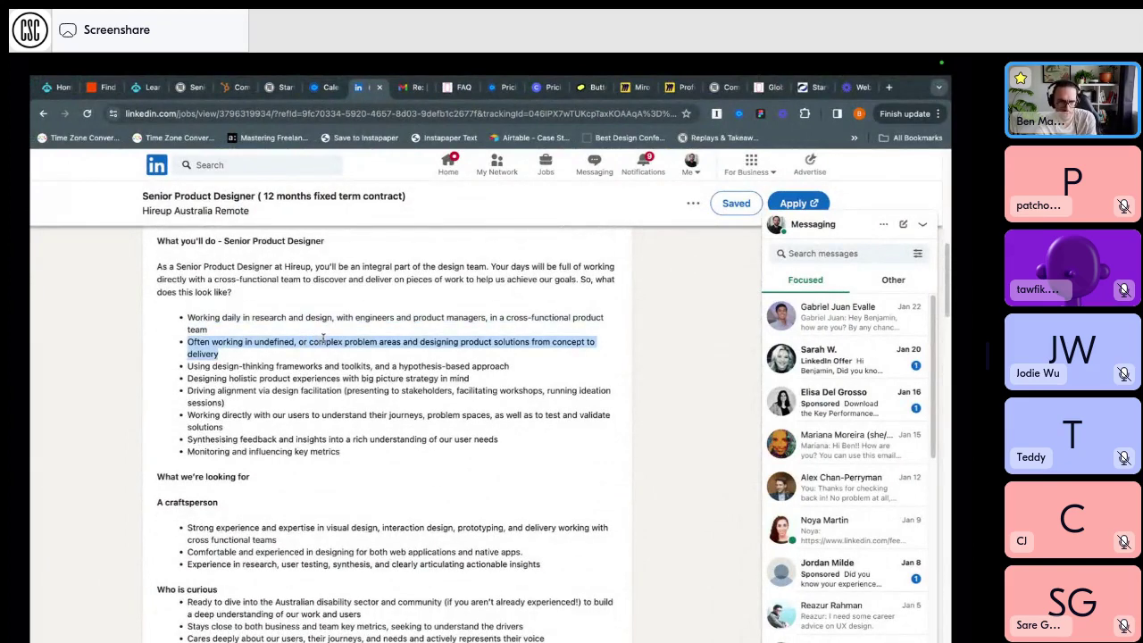
triple_click(322, 378)
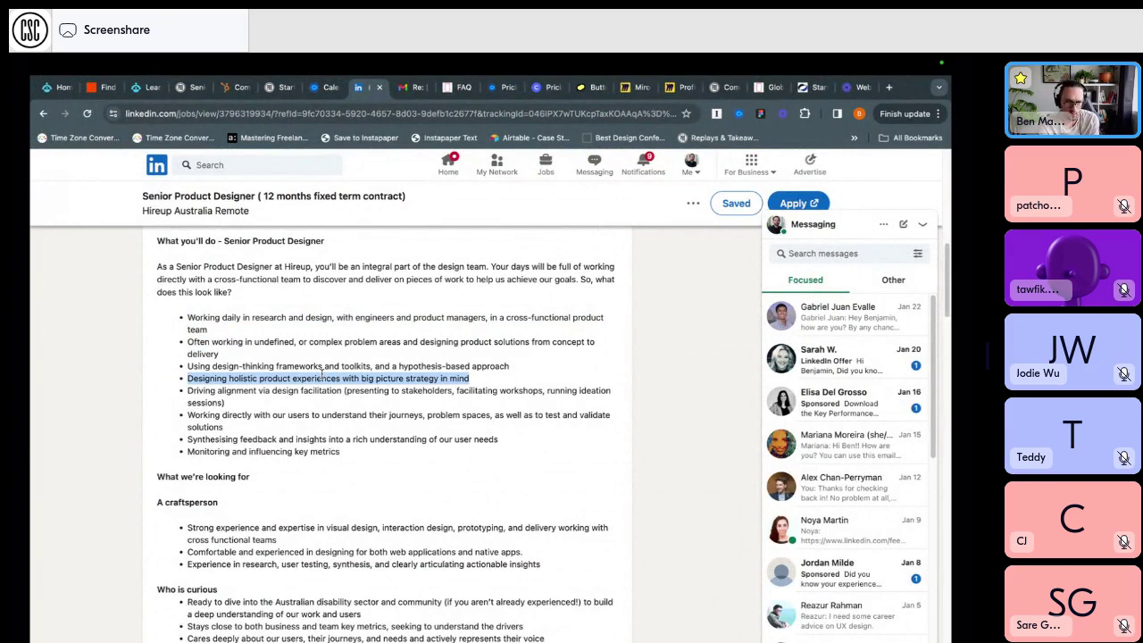
click(299, 440)
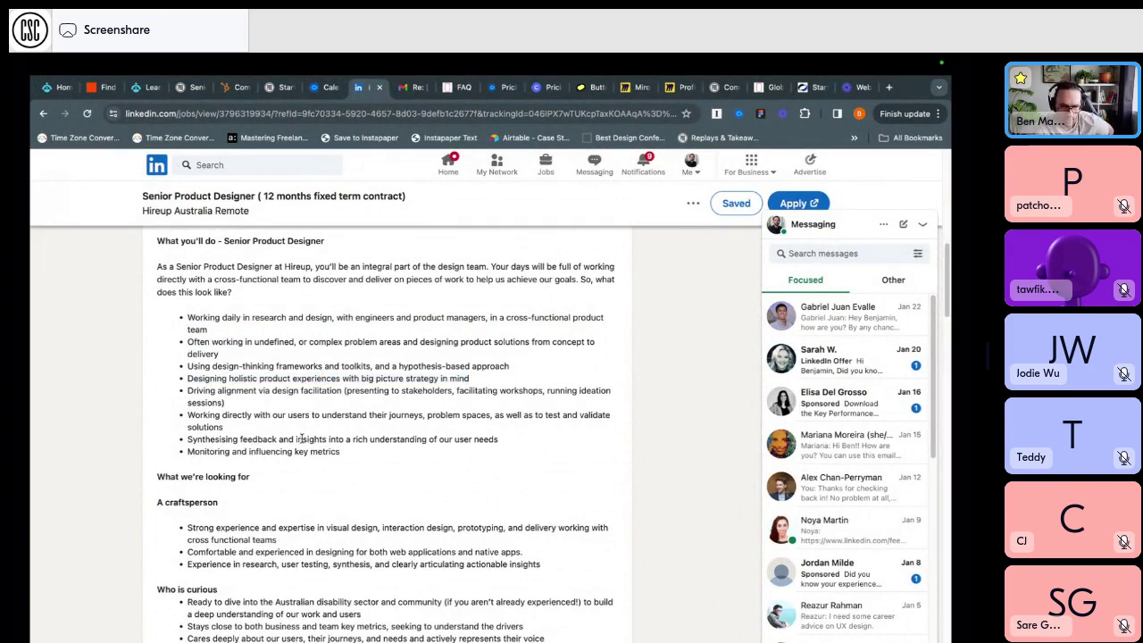
scroll(301, 439, down, 2)
scroll(305, 436, down, 1)
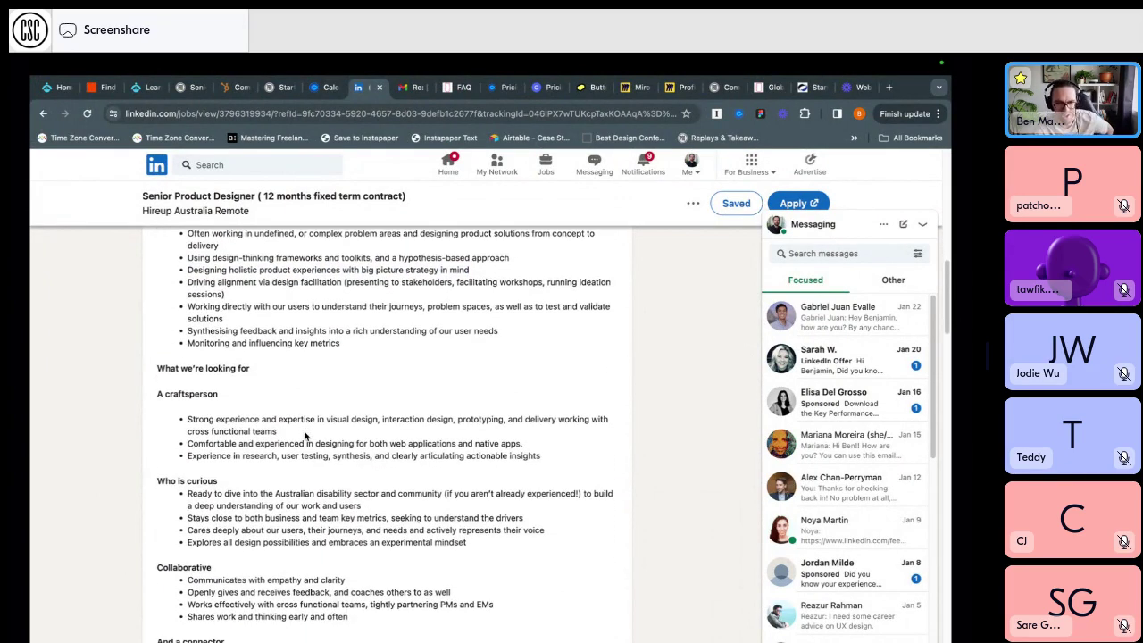
triple_click(354, 418)
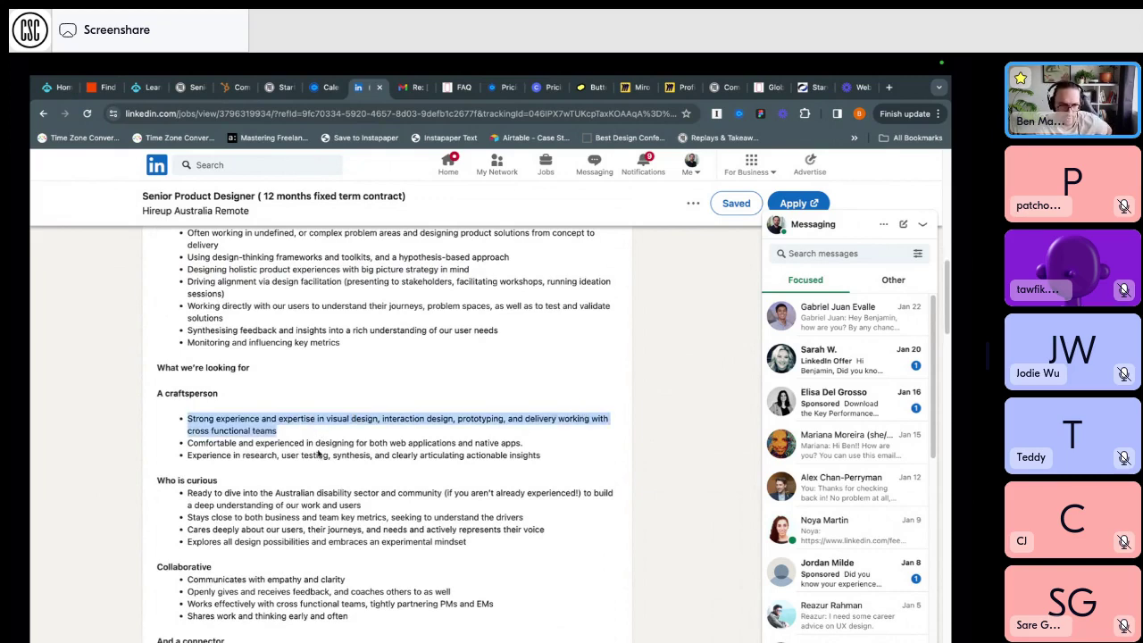
scroll(321, 456, down, 1)
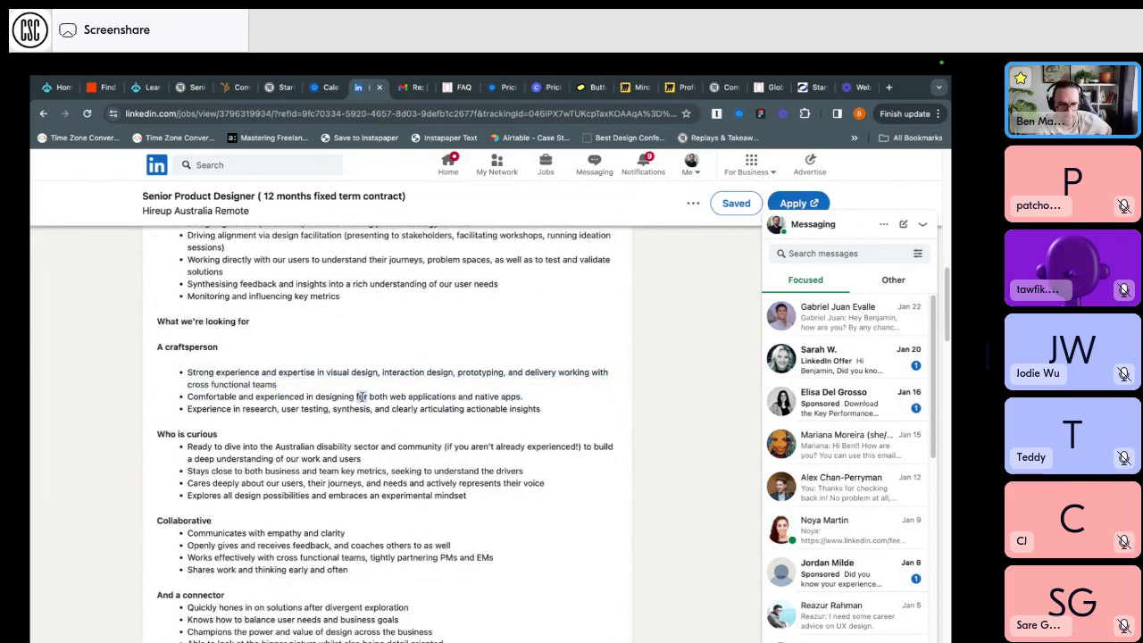
triple_click(361, 396)
triple_click(355, 409)
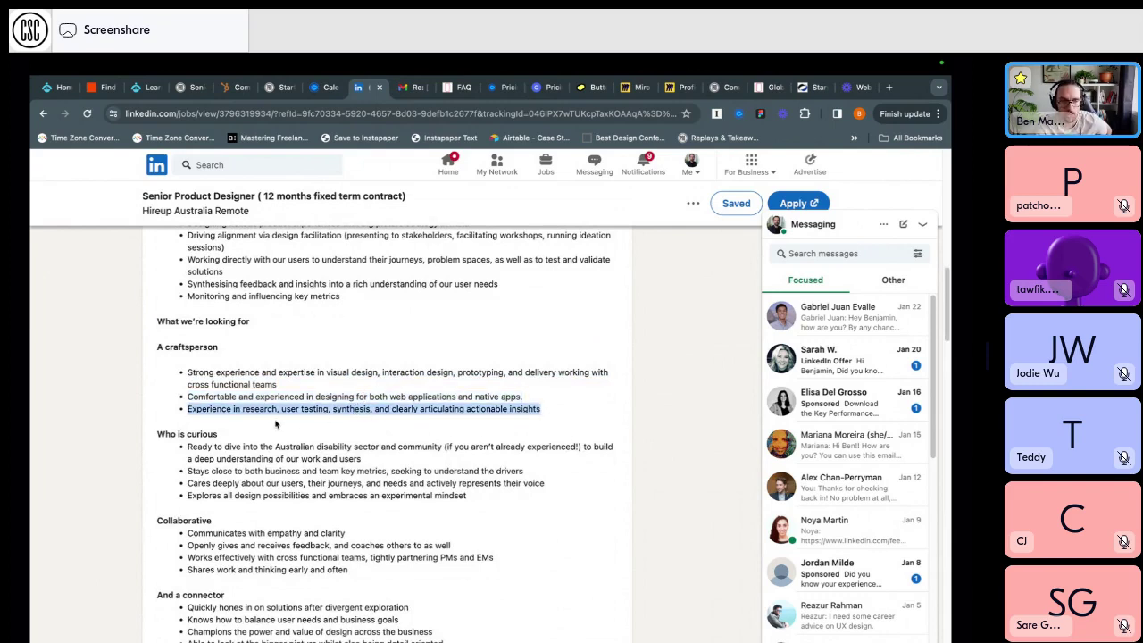
triple_click(295, 408)
Switch back to Figma and locate the Service Design single page case study slide.
key(ctrl+Right)
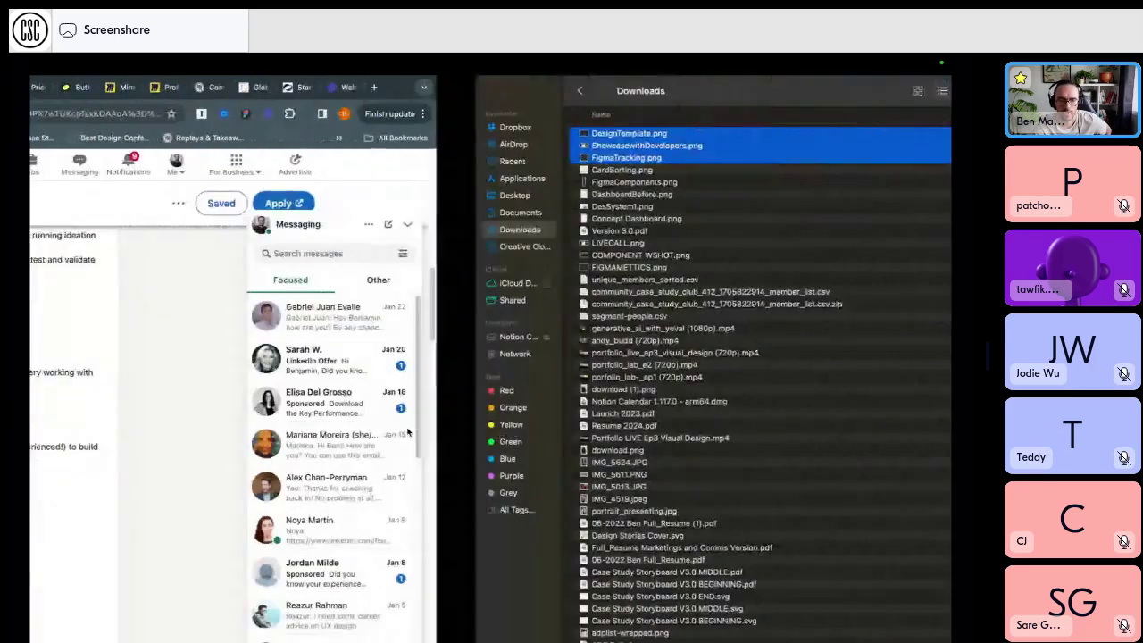
key(ctrl+Right)
scroll(519, 302, up, 3)
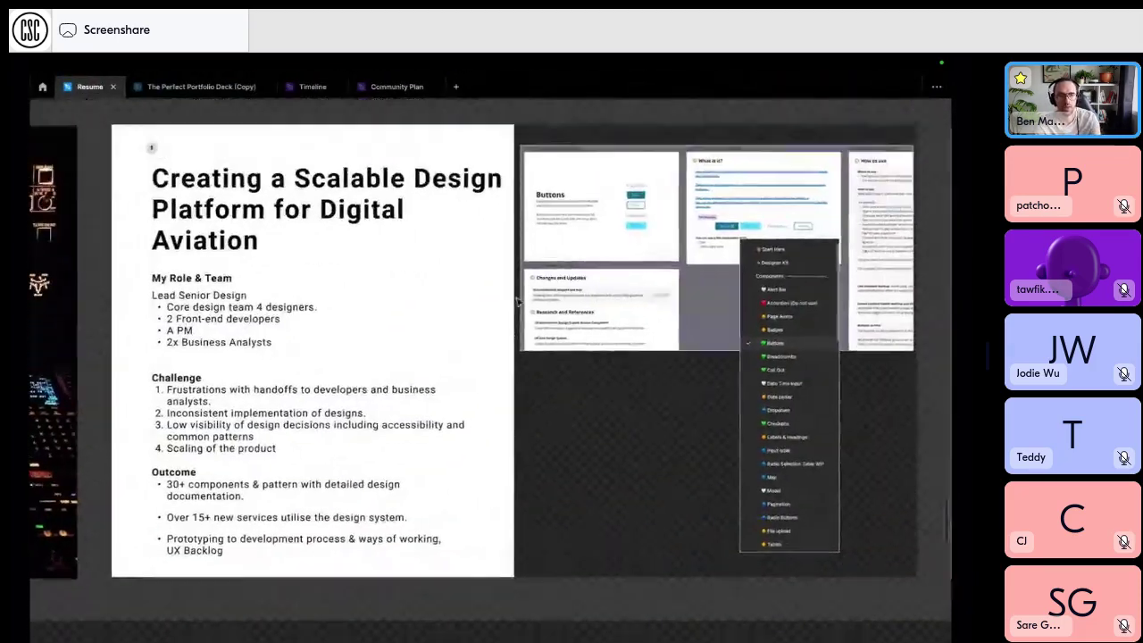
scroll(519, 302, down, 3)
scroll(519, 302, right, 9)
scroll(519, 302, right, 3)
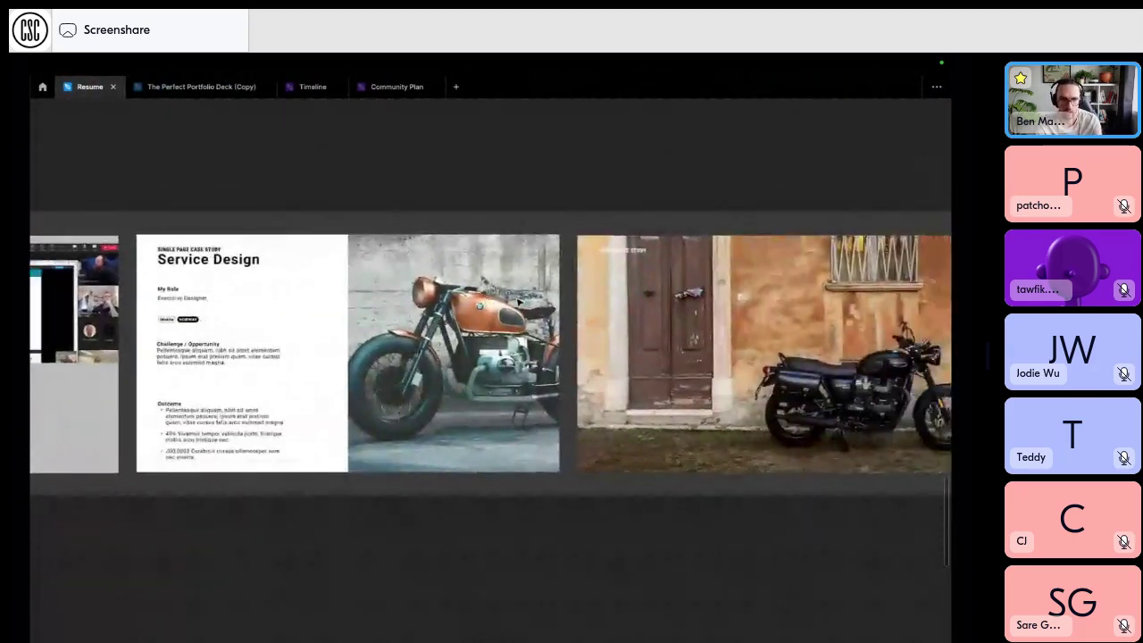
scroll(519, 302, up, 3)
scroll(519, 302, left, 4)
Replace the Service Design slide title with "Helping Recreational Pilots with Medical Concerns get Licences".
double_click(409, 214)
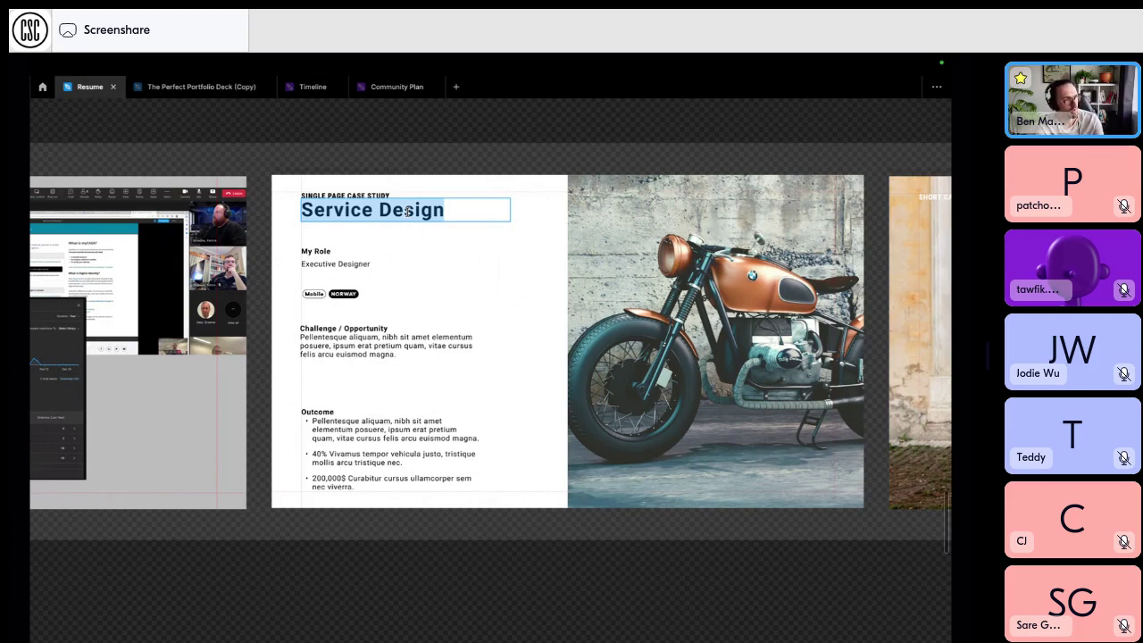
text(Recre)
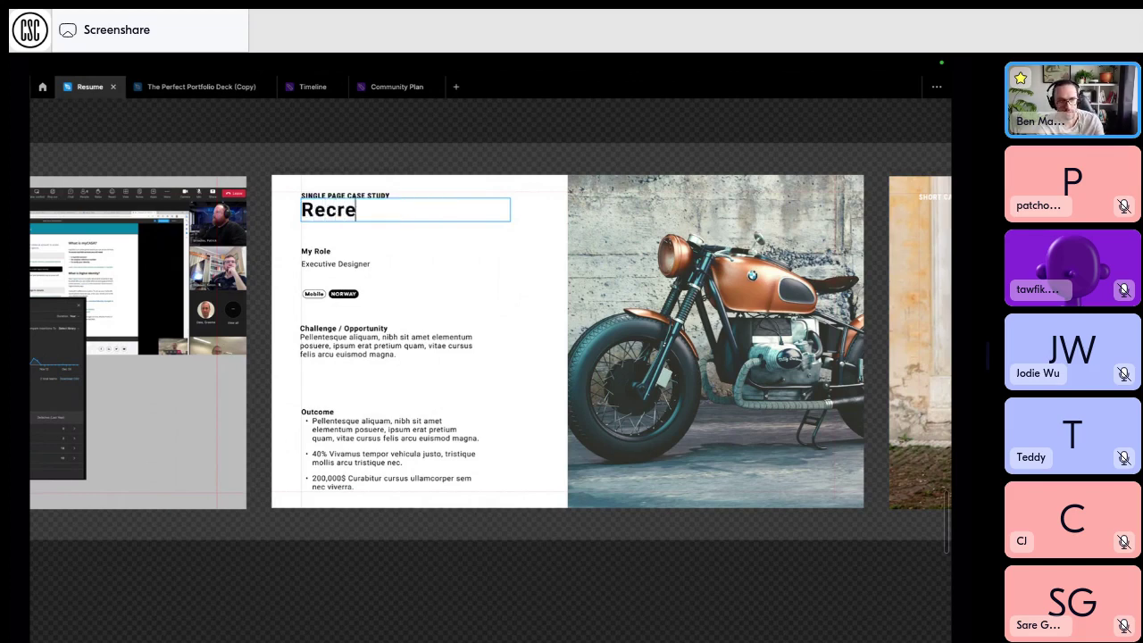
key(ctrl+BackSpace)
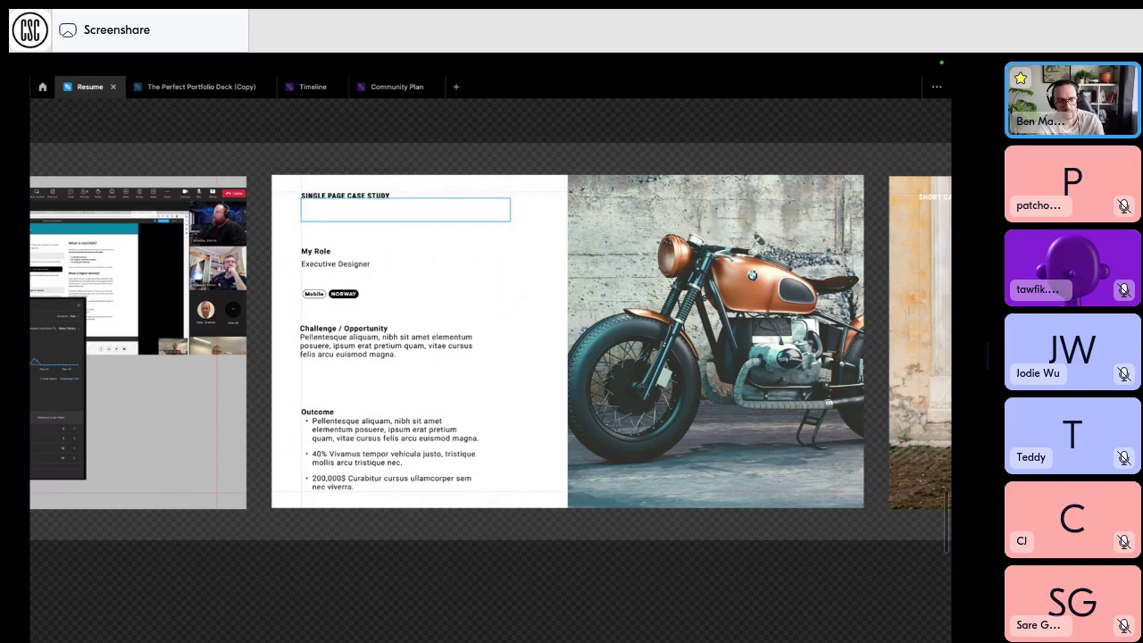
text(Helping )
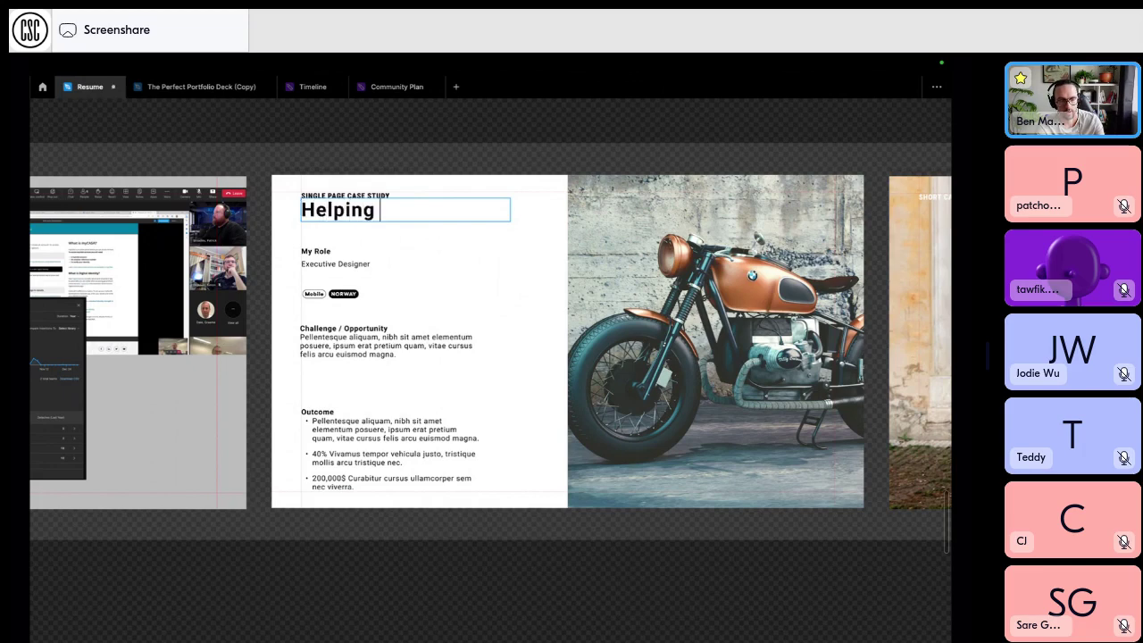
text(Recreational)
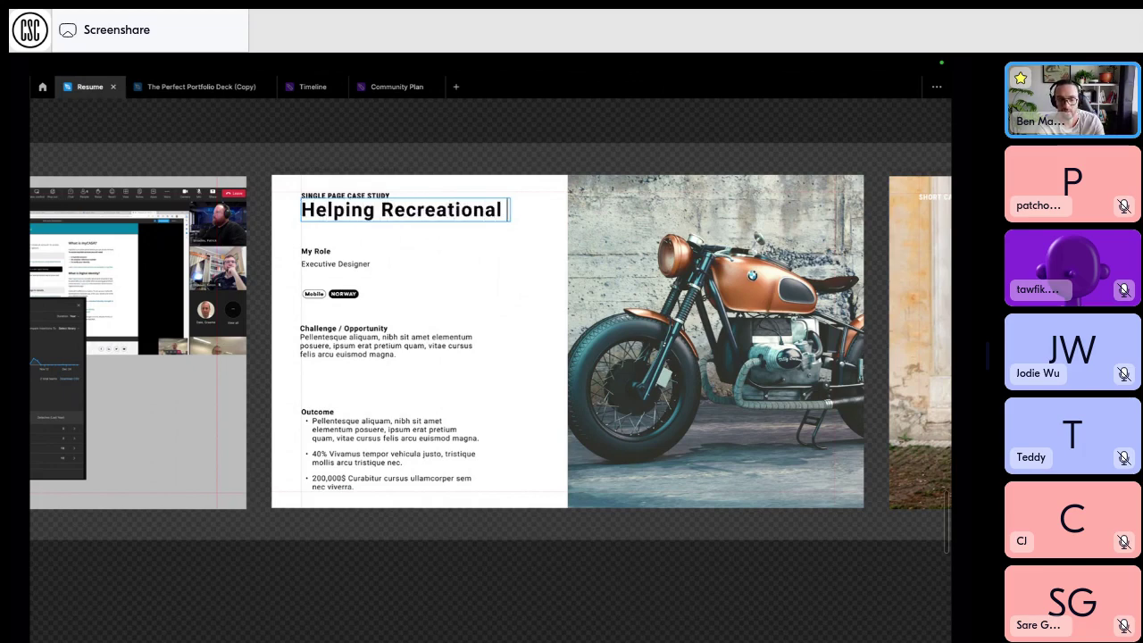
text( Pilots with Me)
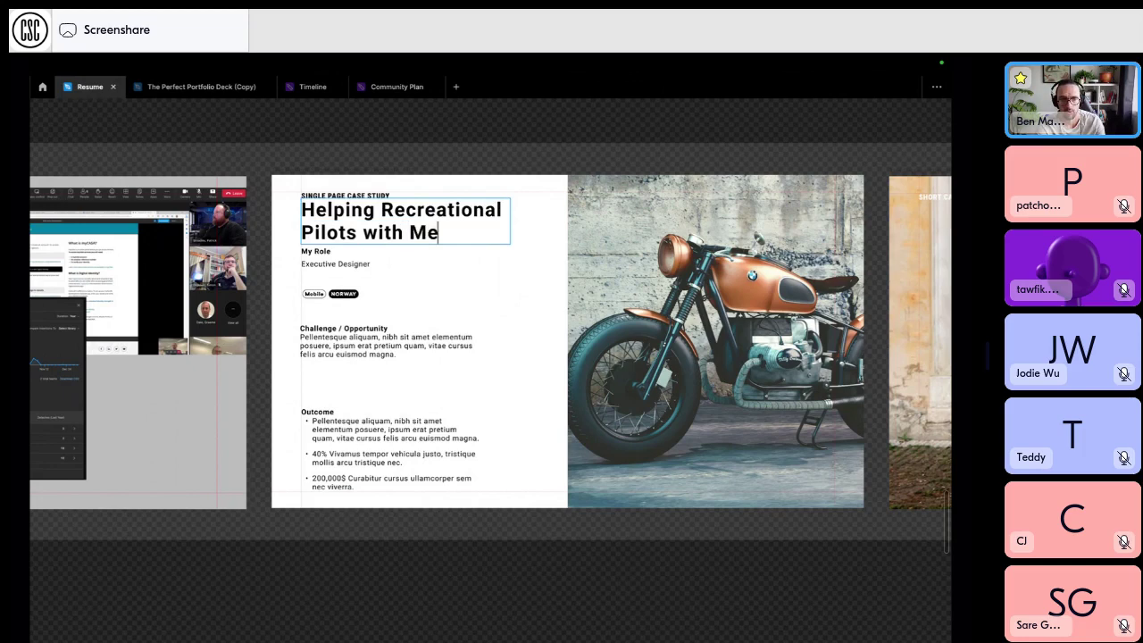
text(dical Concerns Get)
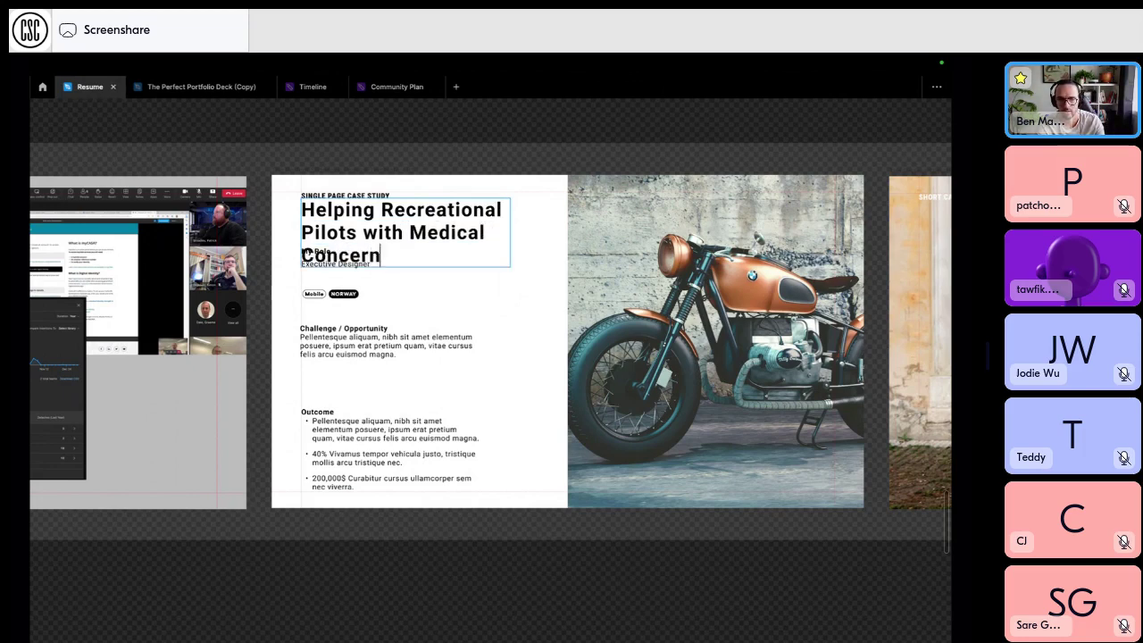
key(BackSpace)
key(BackSpace)
key(BackSpace)
key(BackSpace)
text(g)
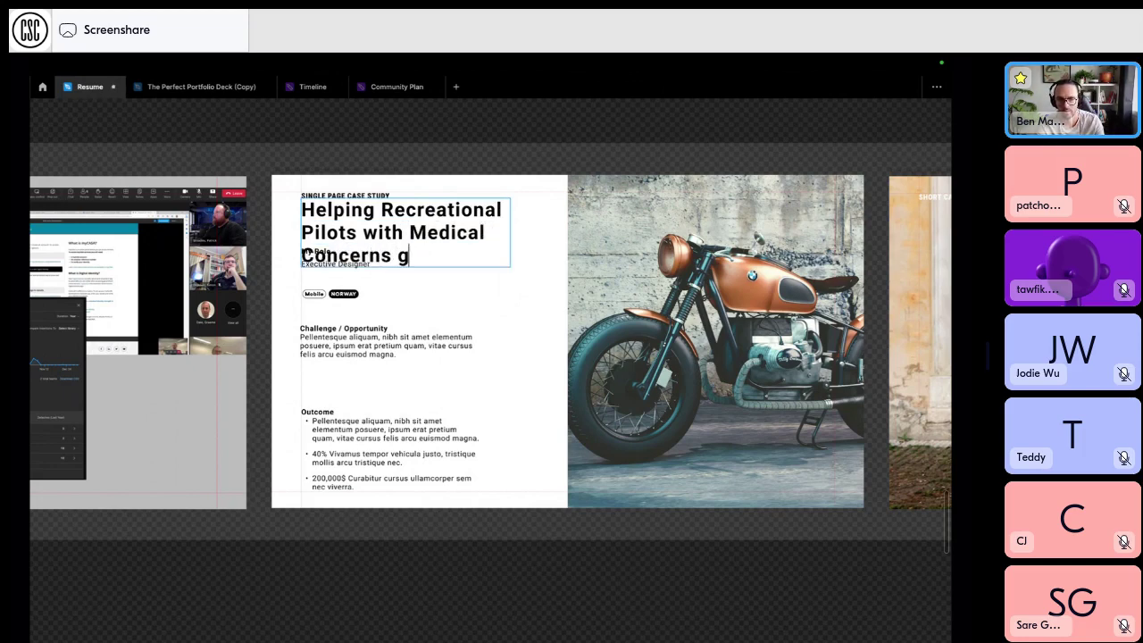
text(et Licences)
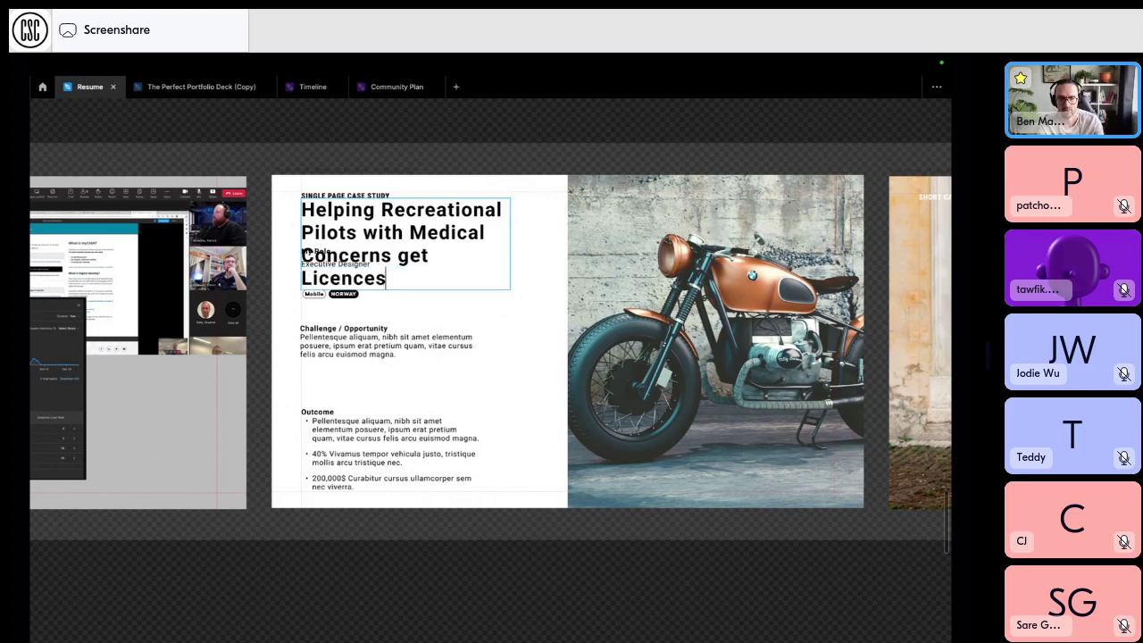
Widen the case study title's text box to about 806 so the heading wraps onto fewer lines.
click(452, 332)
click(470, 291)
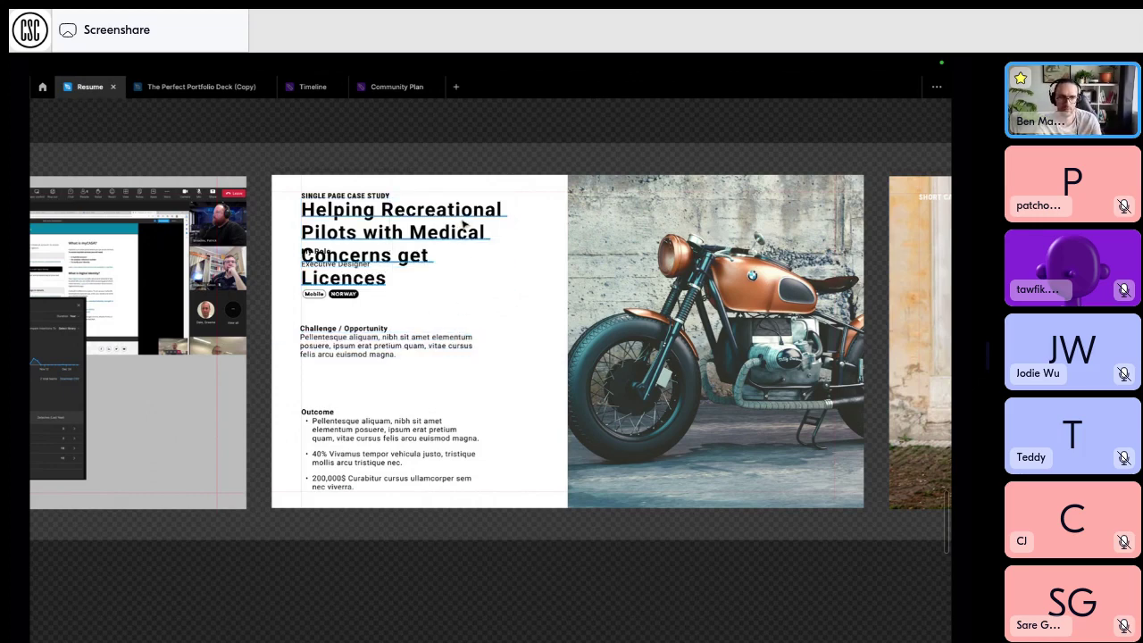
click(462, 221)
drag(506, 230, 549, 237)
Show the interface panels and draw a blank frame about 1644 × 413 below the case study slide.
key(ctrl+backslash)
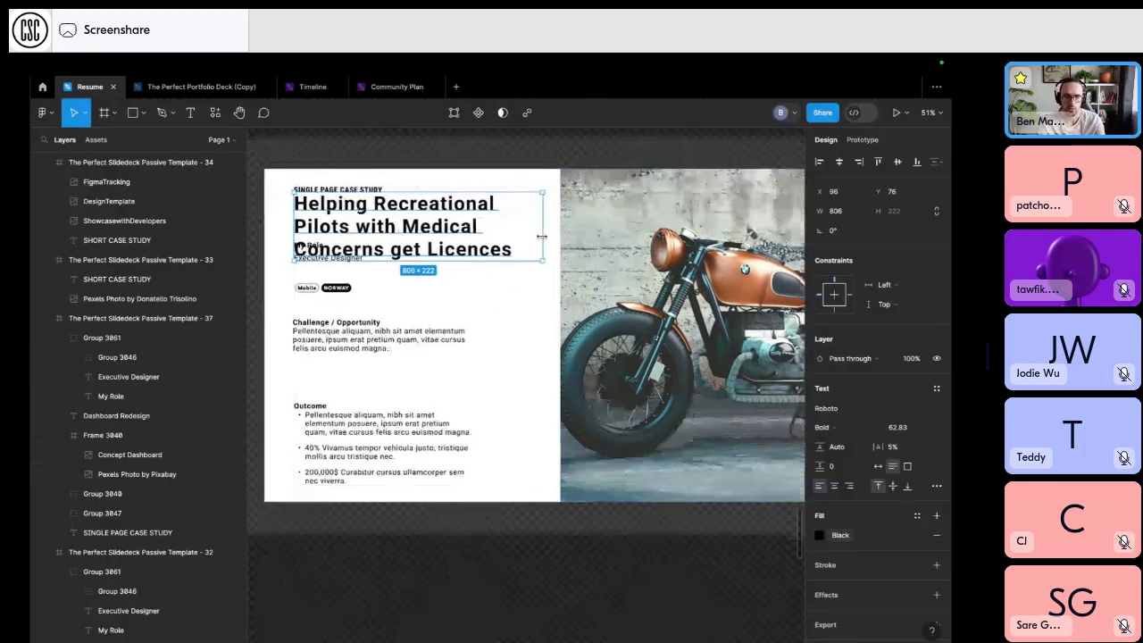
scroll(404, 256, down, 1)
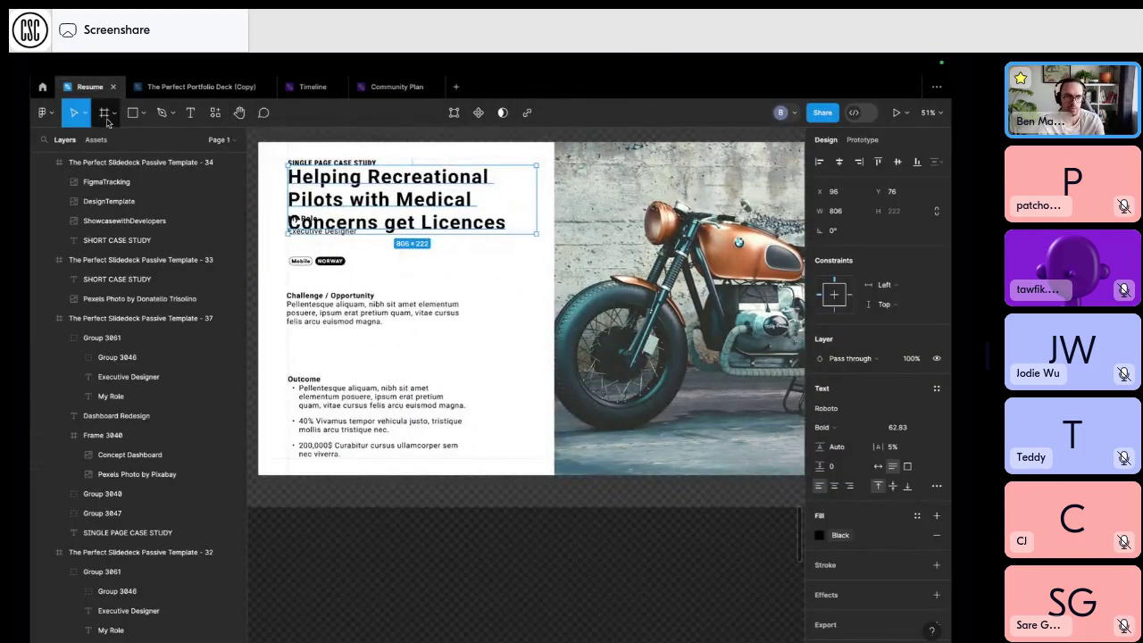
key(f)
mouse_move(323, 524)
mouse_down()
mouse_move(804, 636)
mouse_move(712, 582)
mouse_up()
scroll(714, 587, left, 3)
scroll(714, 587, down, 1)
scroll(712, 588, up, 2)
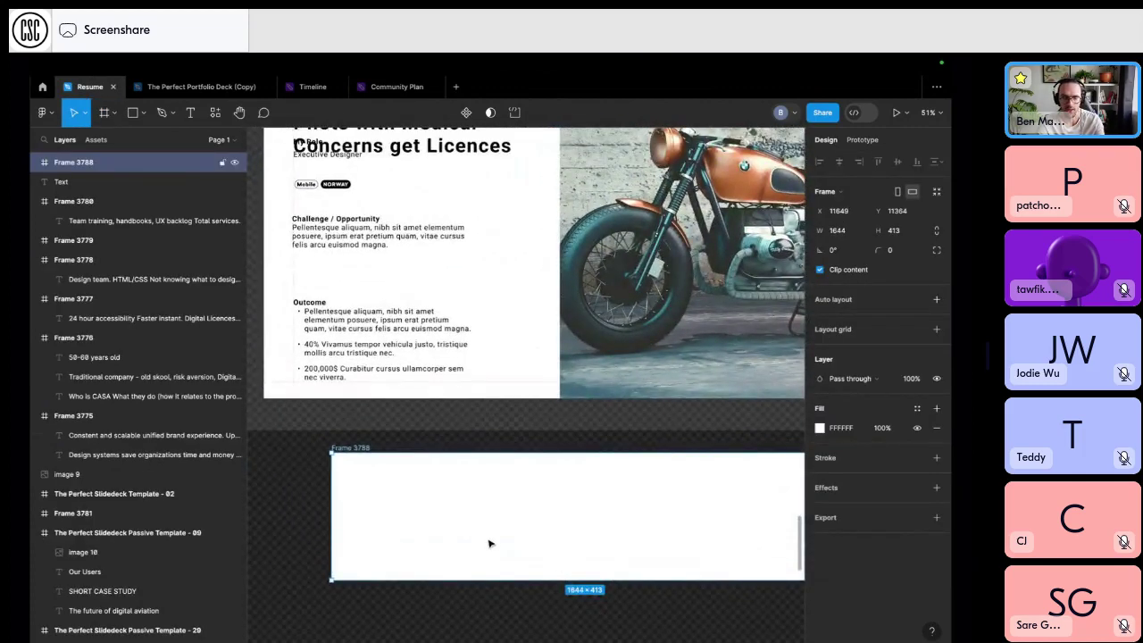
Start a text layer in the new frame and set its font size to 14.
key(t)
click(424, 483)
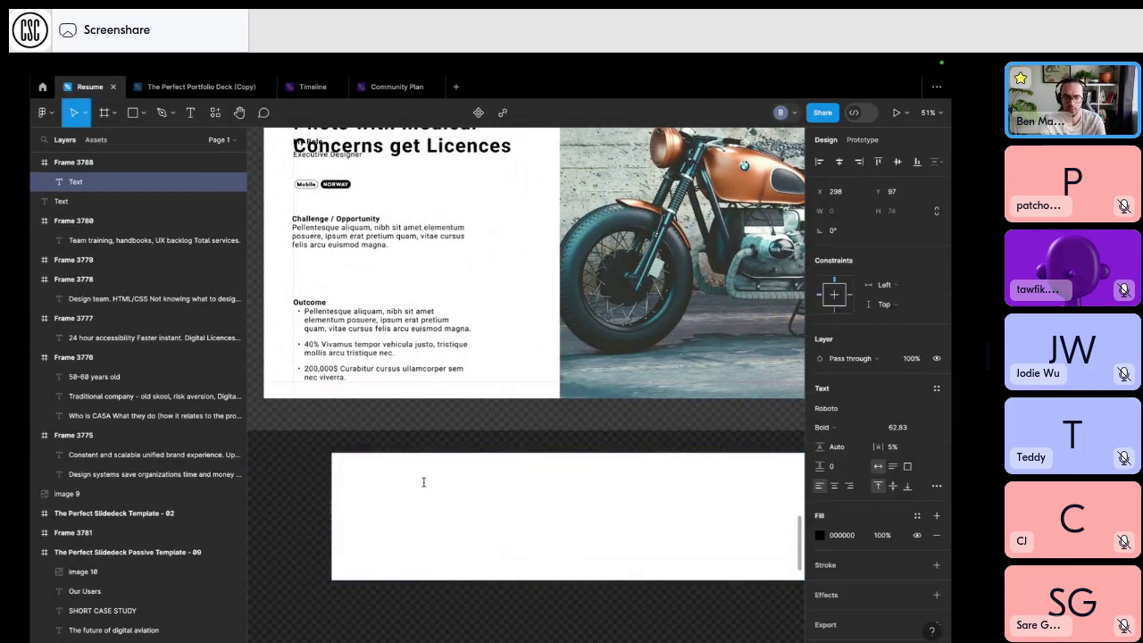
click(929, 428)
click(924, 515)
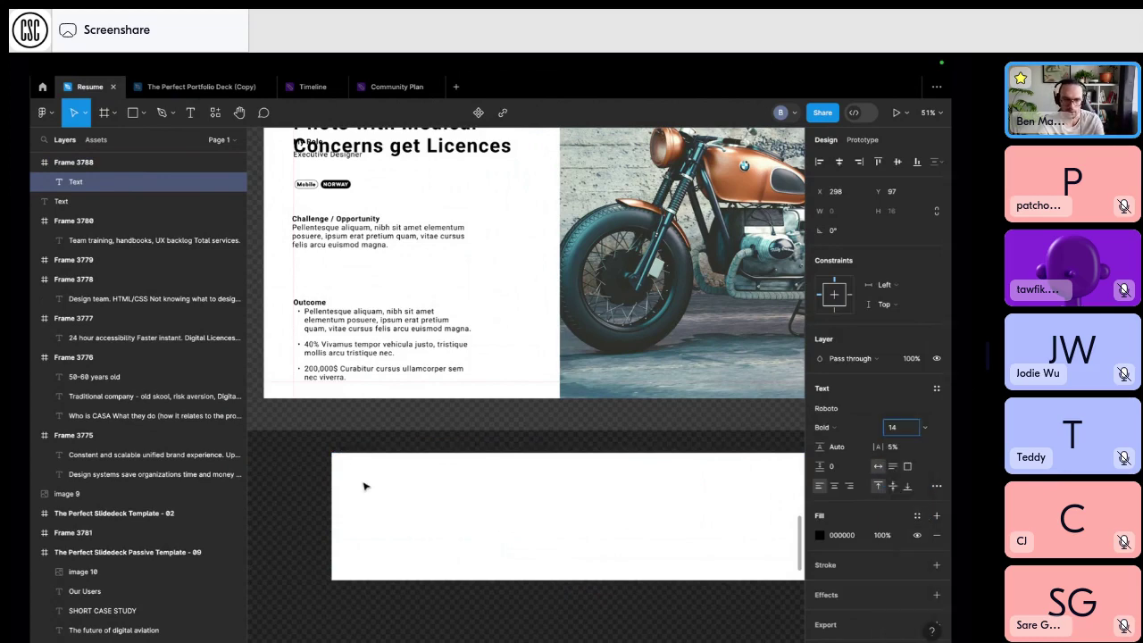
key(Escape)
Write the bullet "Uncertain of of pain points and process for how pilots get and use medical certificates for licences" in the blank frame.
key(t)
click(404, 490)
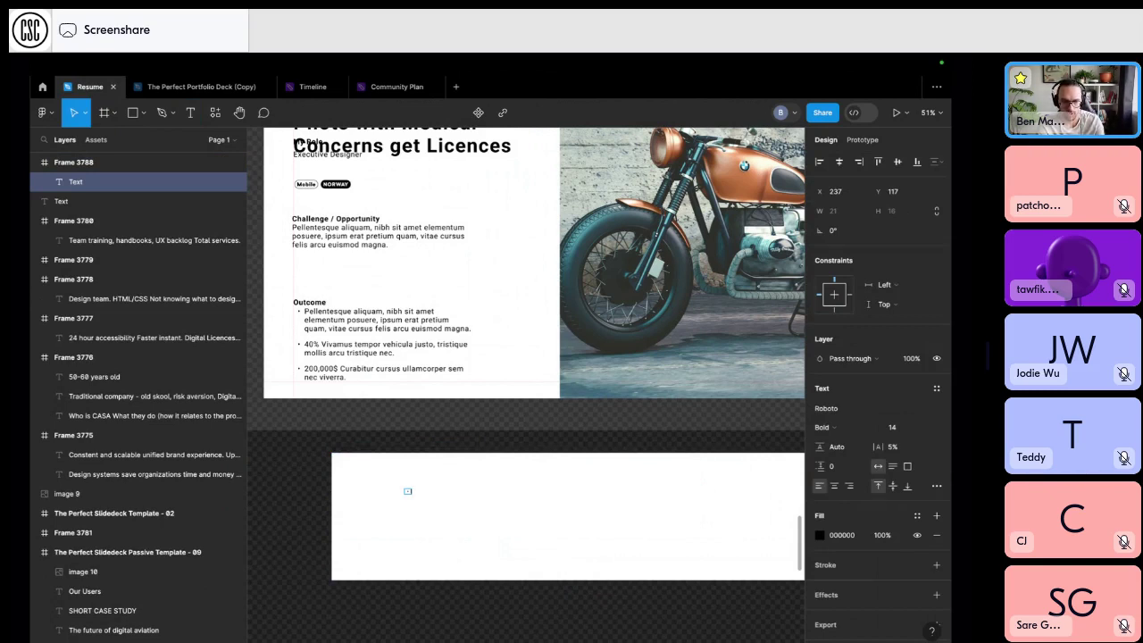
text(Uncertainty of)
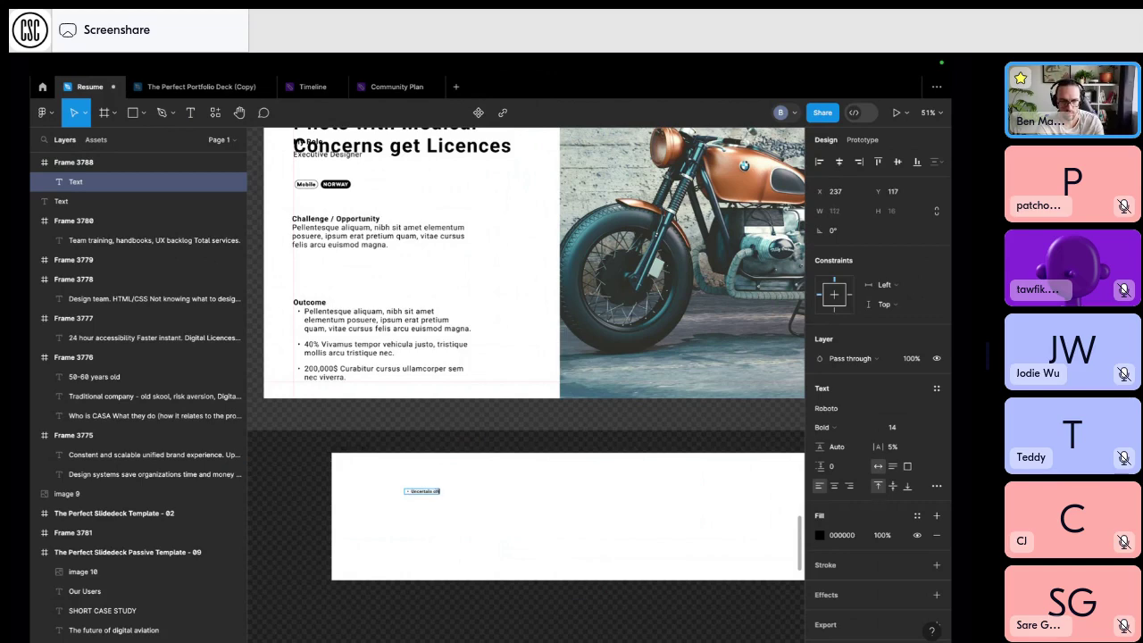
scroll(401, 551, up, 3)
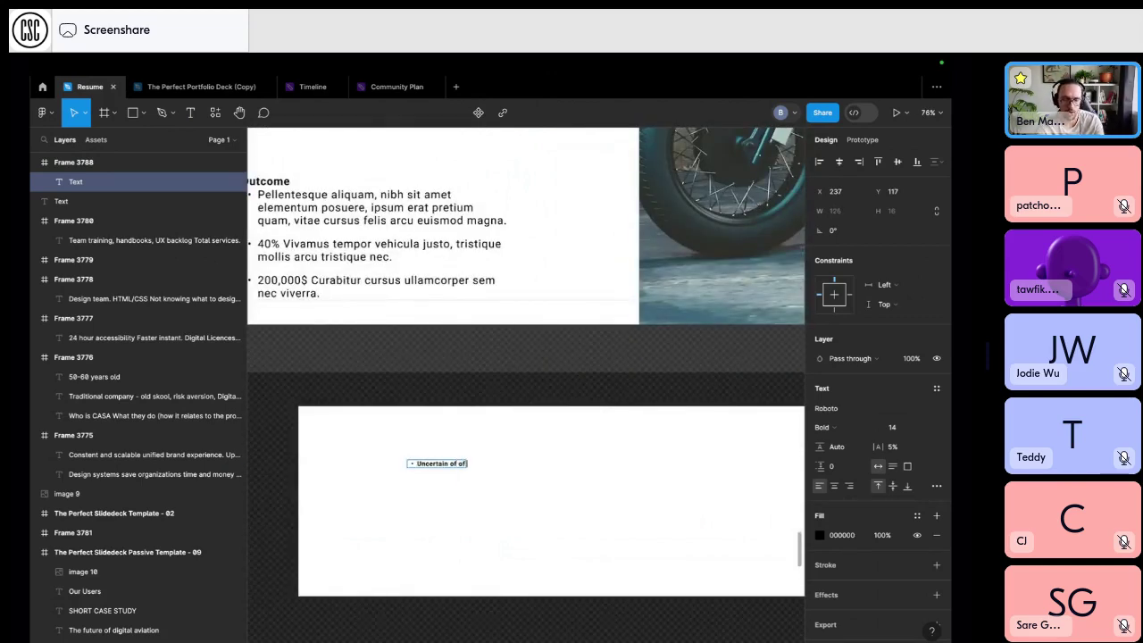
text(pa)
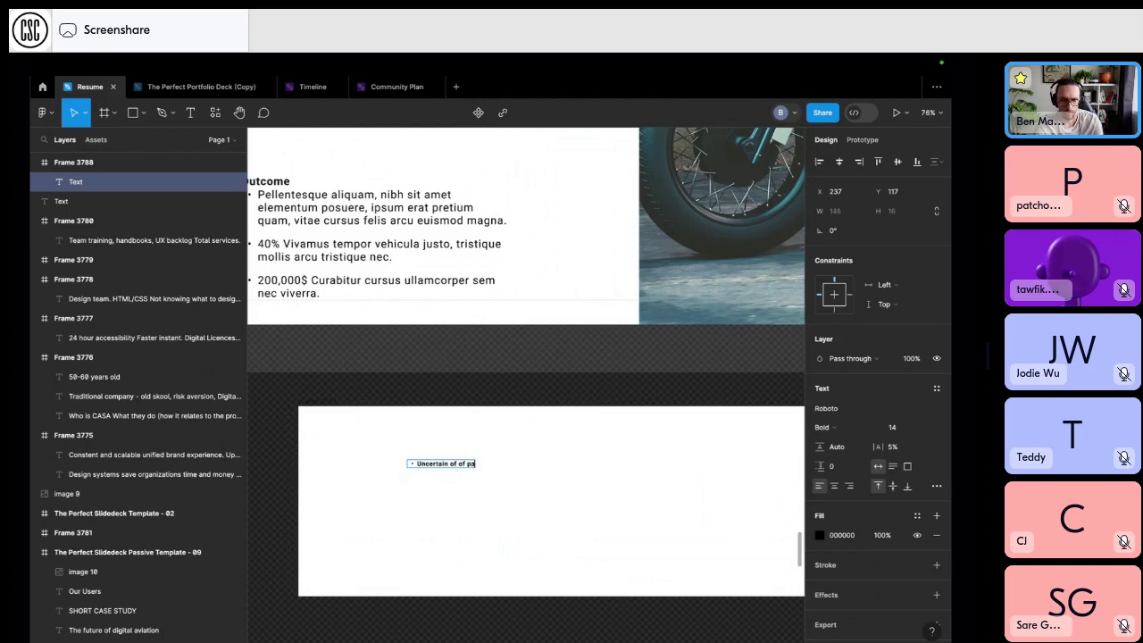
text(in points and pro)
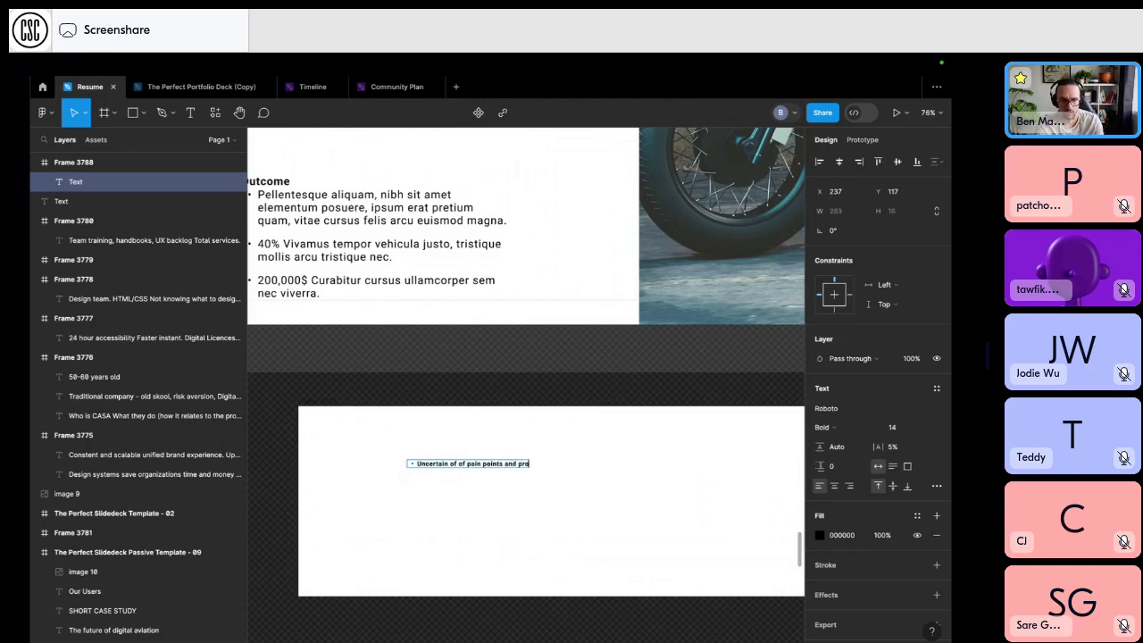
text(cess for how pilots g)
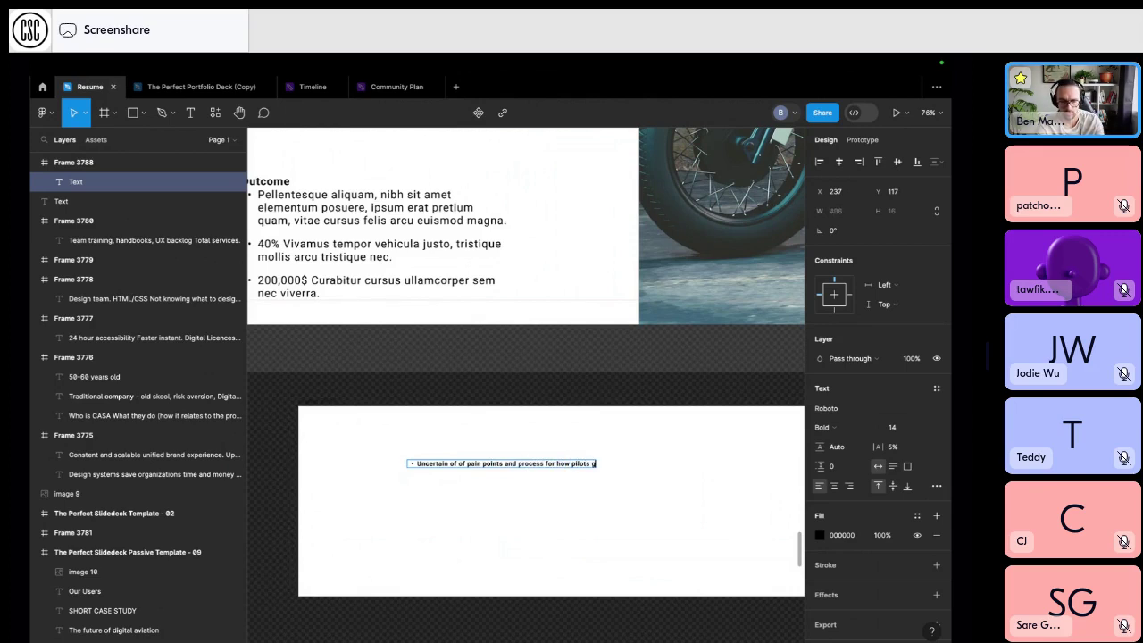
text(et and use)
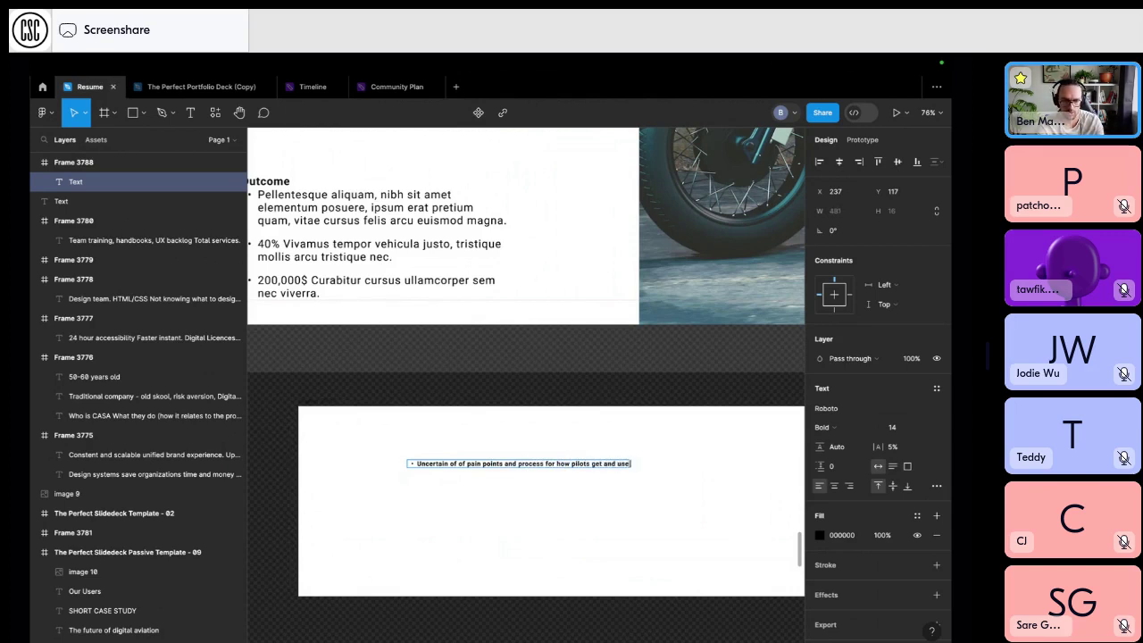
text( medical ca)
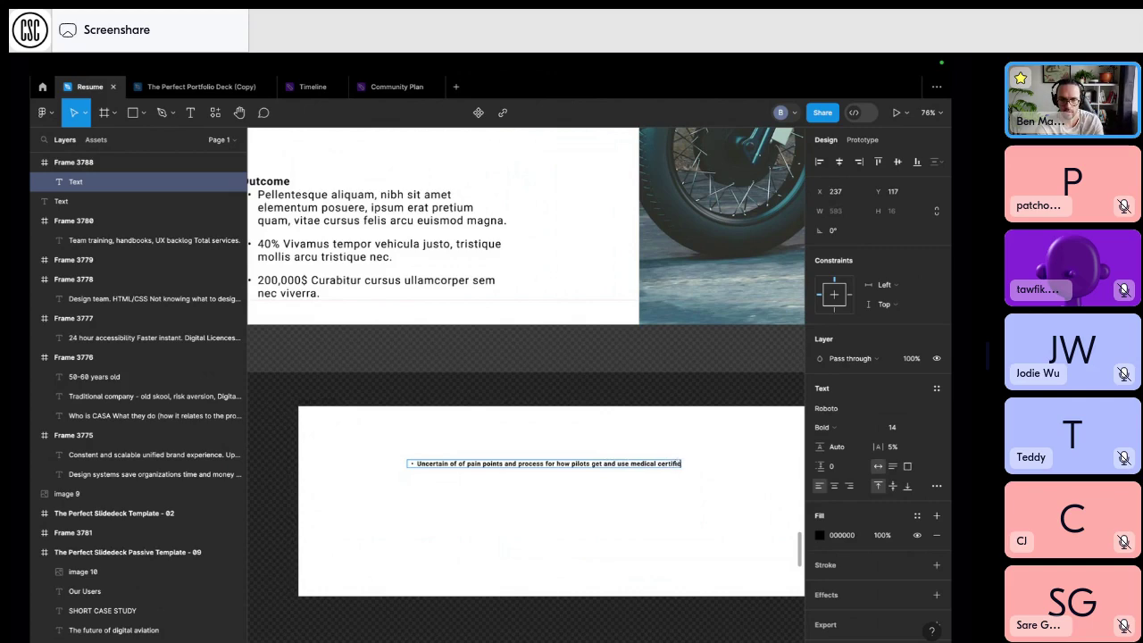
text(rtificates for licences)
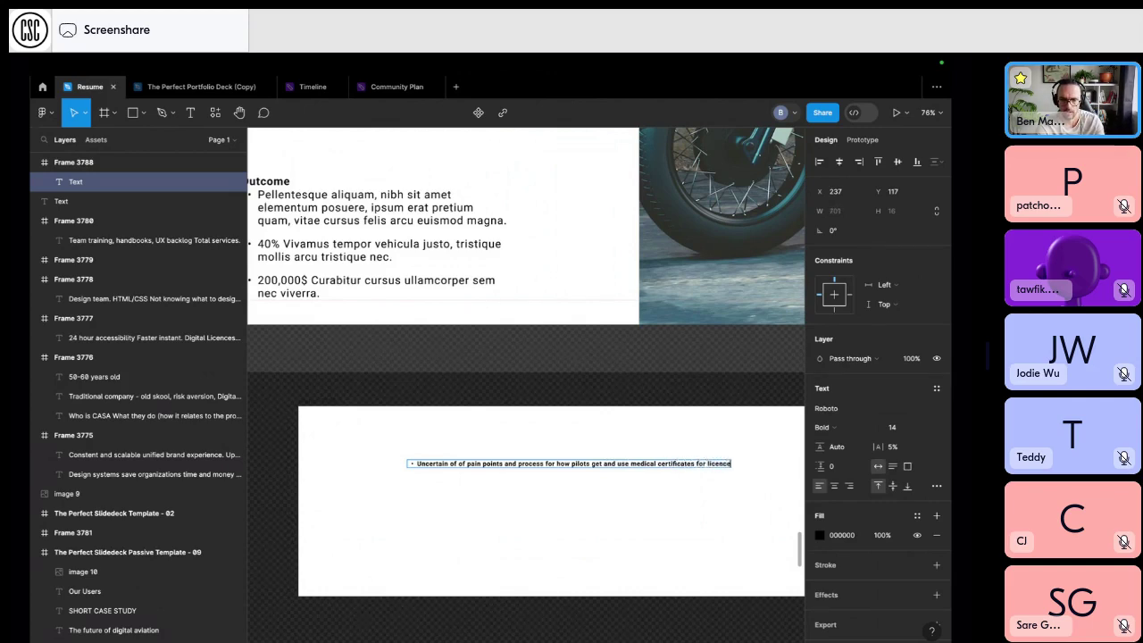
Add a second bullet reading "Revising the medical certificate system for pilots" and start an empty third bullet.
key(Return)
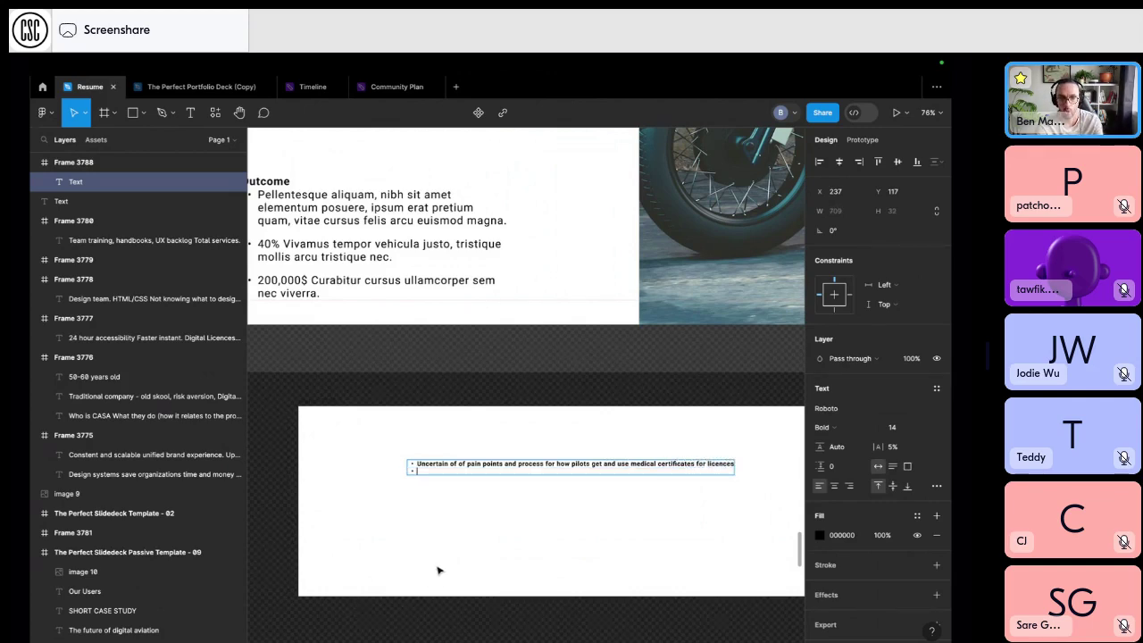
scroll(438, 567, up, 3)
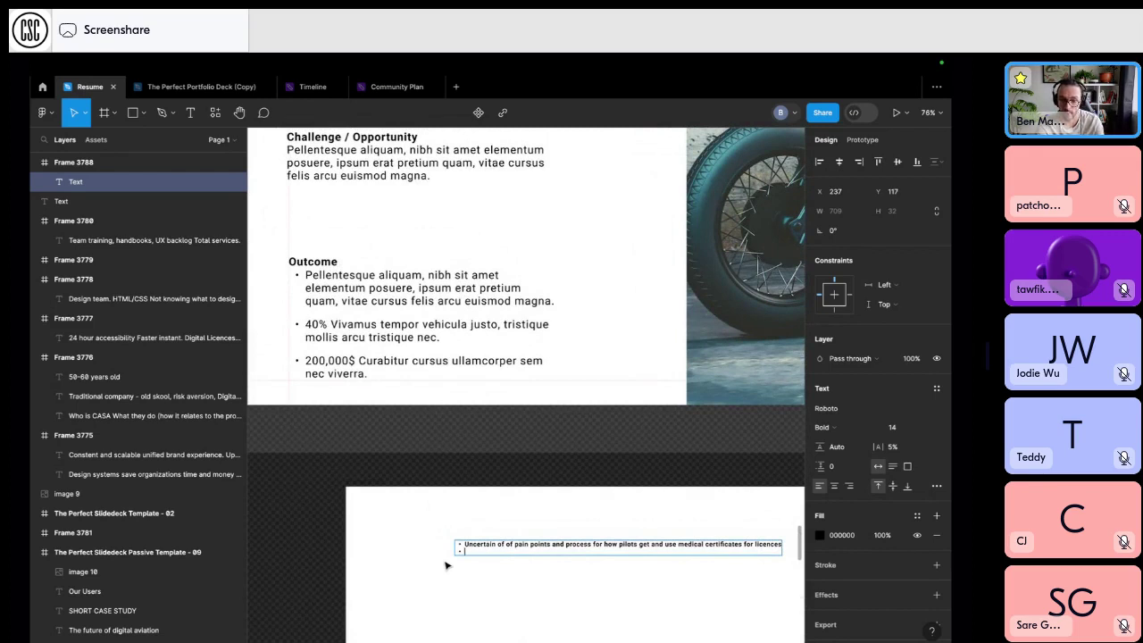
text(Big project revi)
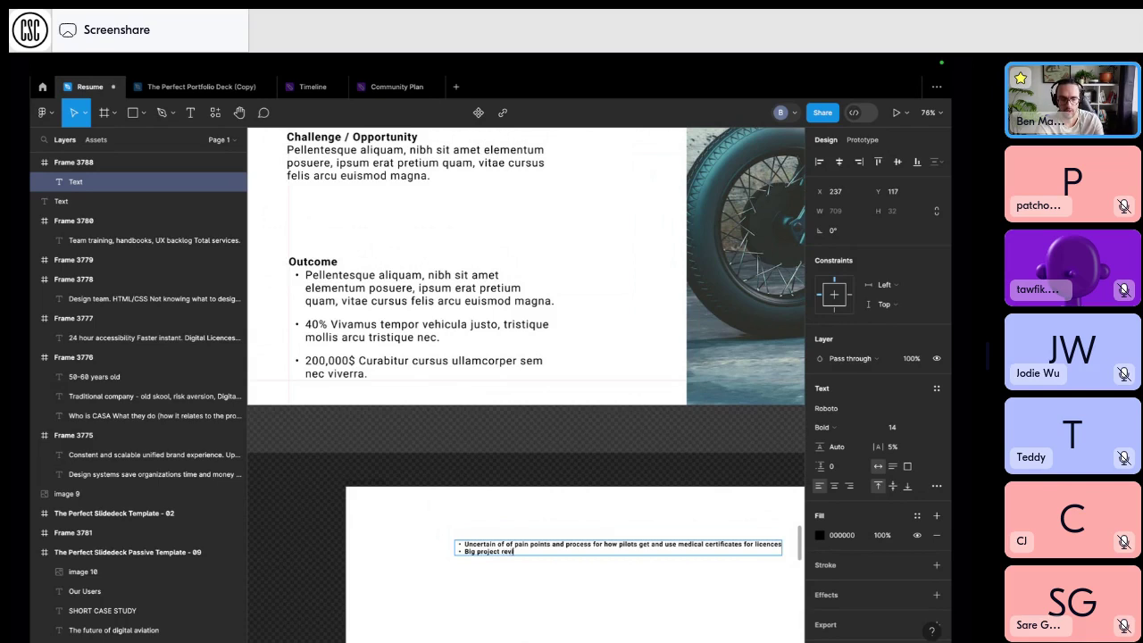
key(alt+BackSpace)
key(alt+BackSpace)
key(alt+BackSpace)
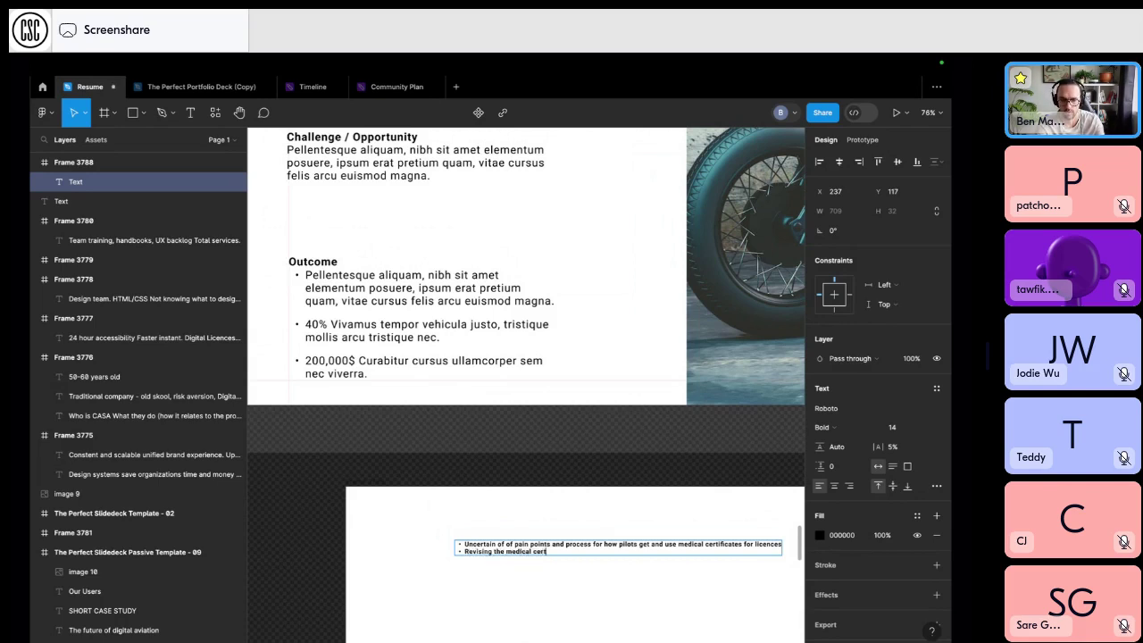
key(ctrl+BackSpace)
text(certificate system for p)
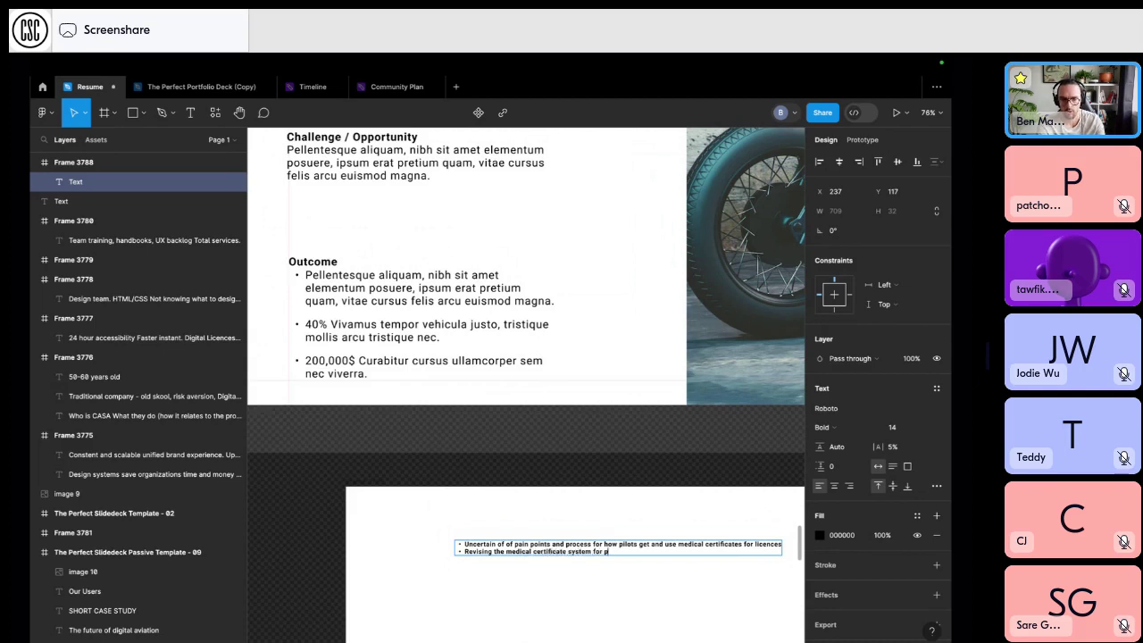
text(ts)
key(Return)
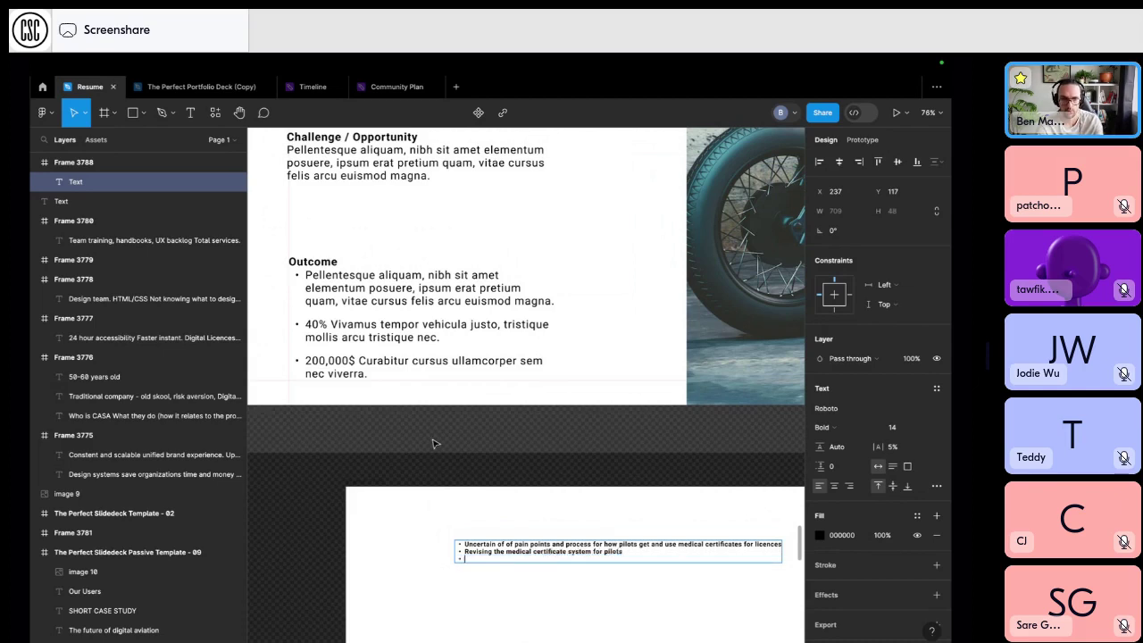
Replace the case study slide's title with "Pilots and Medical Certificates".
scroll(434, 441, up, 4)
scroll(434, 441, down, 2)
scroll(432, 439, down, 3)
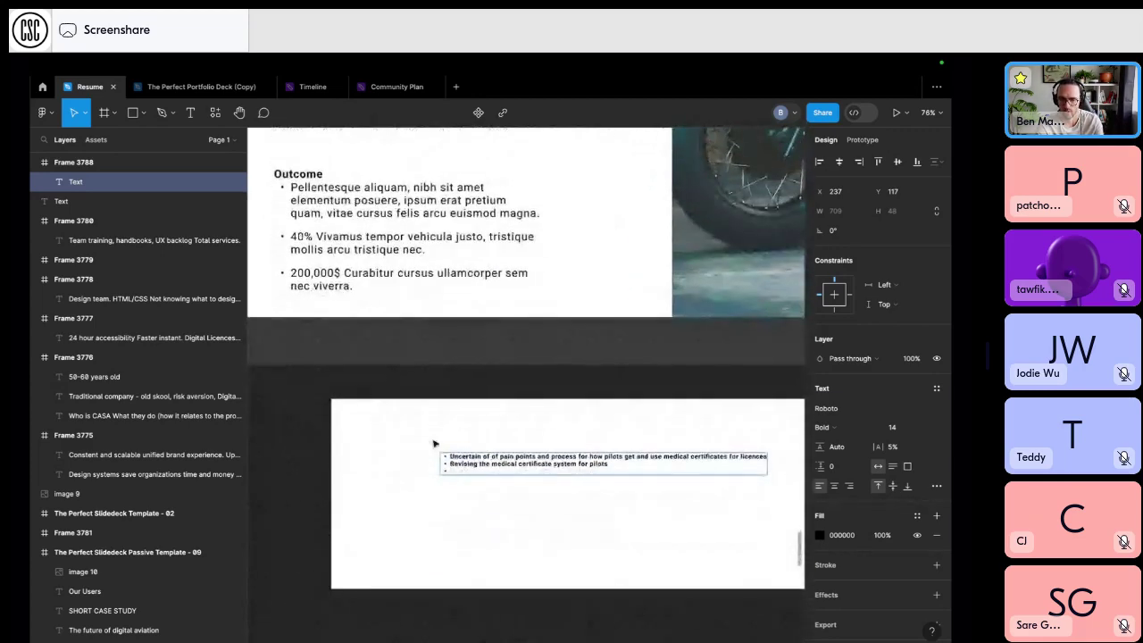
scroll(433, 438, up, 5)
triple_click(449, 325)
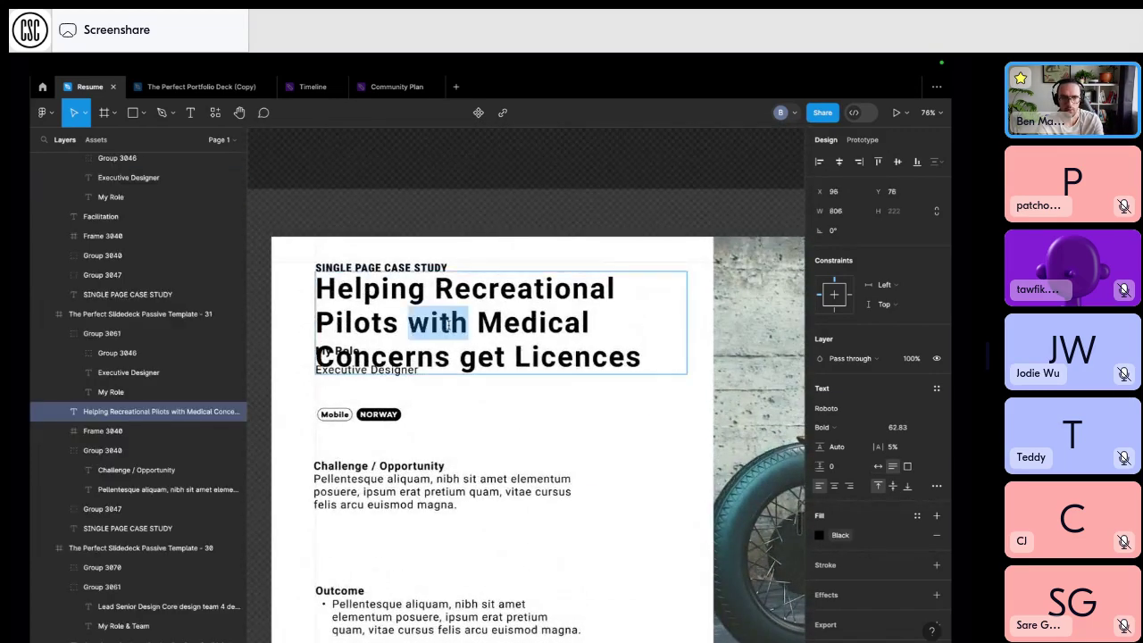
text(Pi)
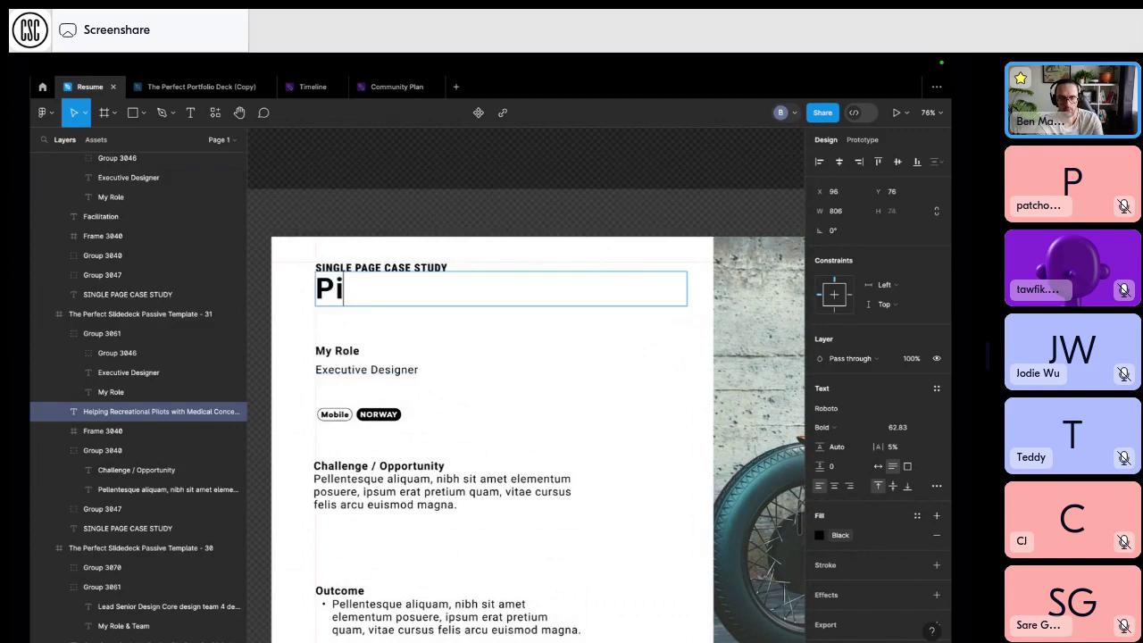
text(lots and Medic)
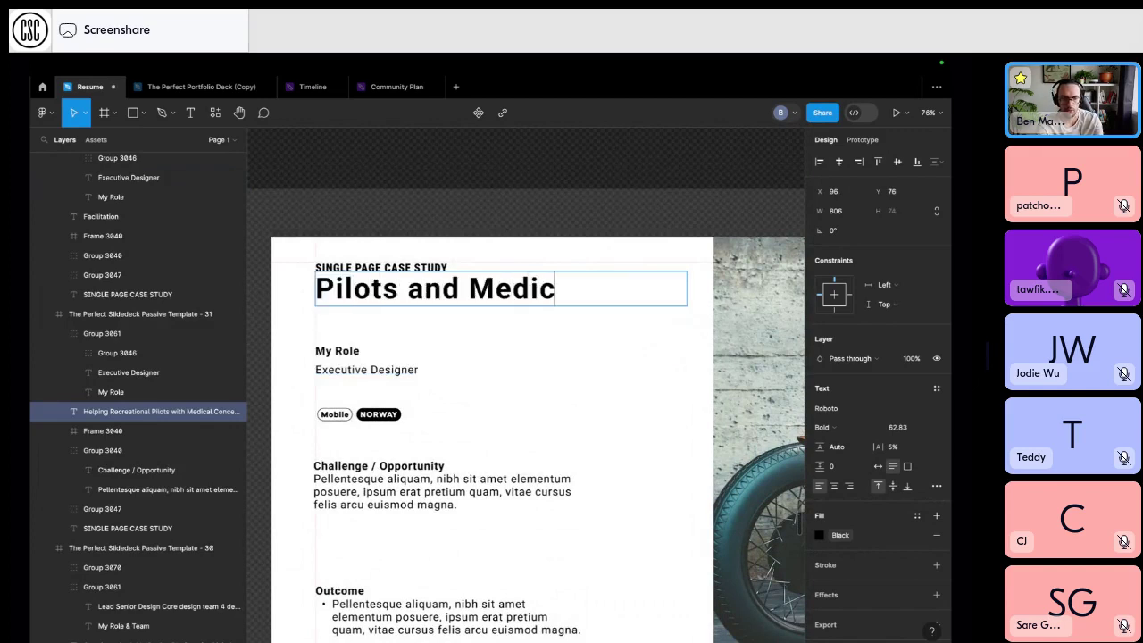
text(al Certificates)
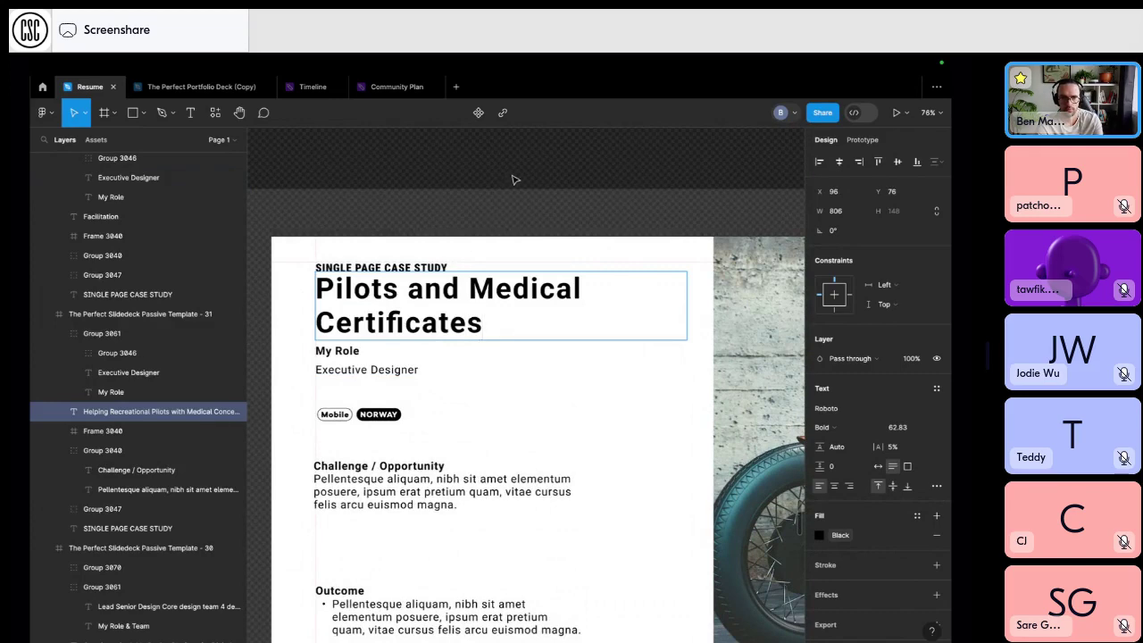
key(Escape)
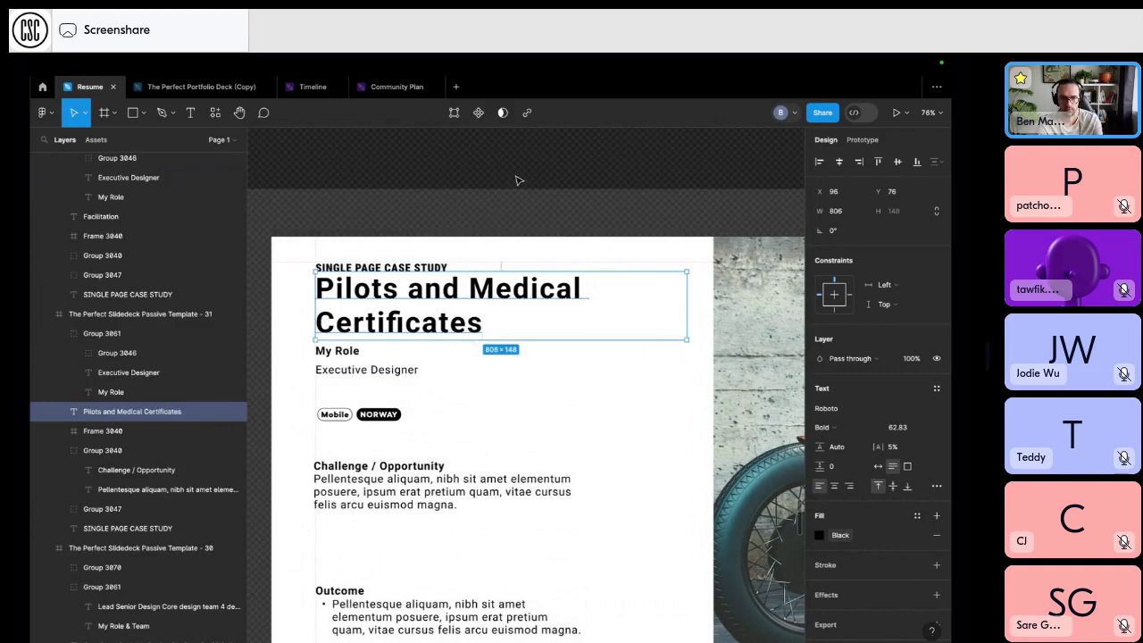
key(Escape)
Replace "Executive Designer" under My Role with "Service Designer" on the same case study slide.
scroll(516, 178, down, 2)
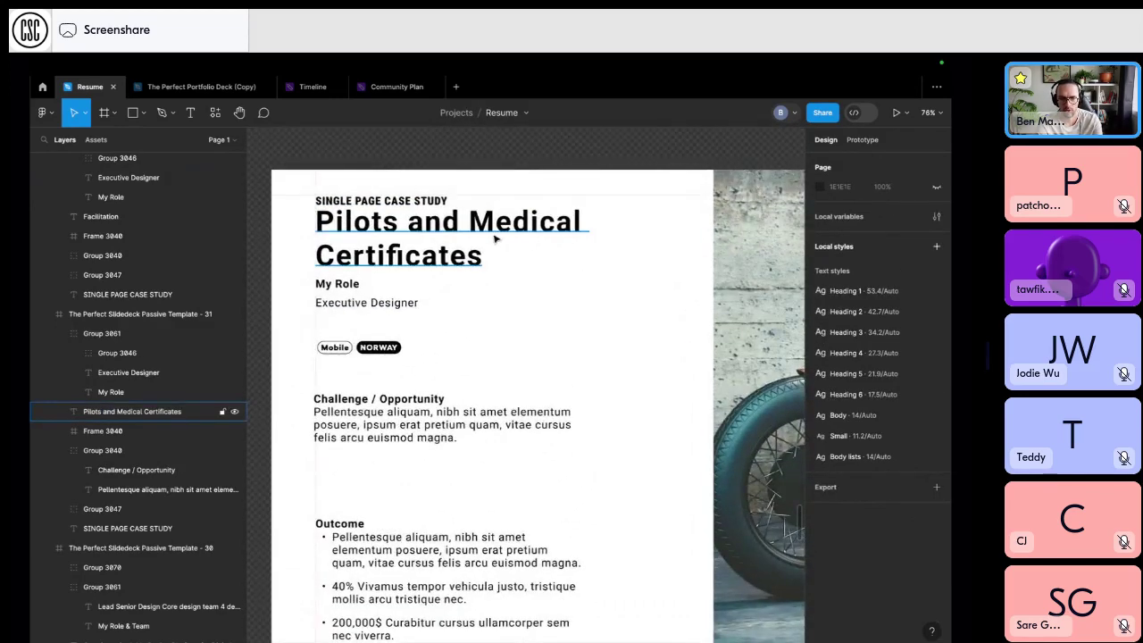
scroll(496, 238, down, 15)
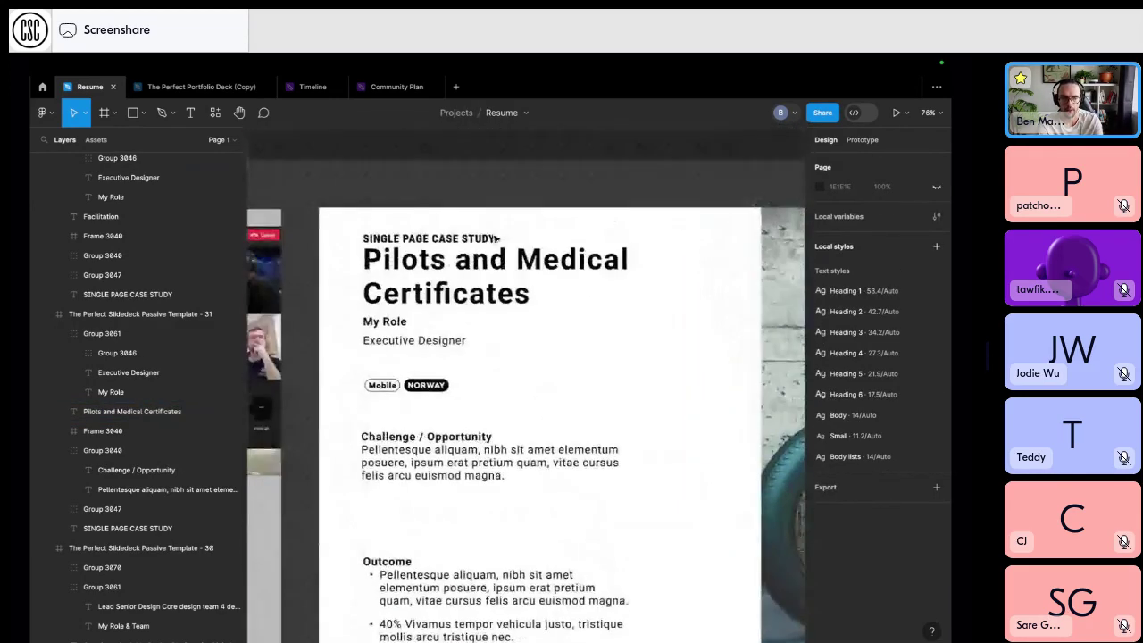
scroll(496, 238, up, 10)
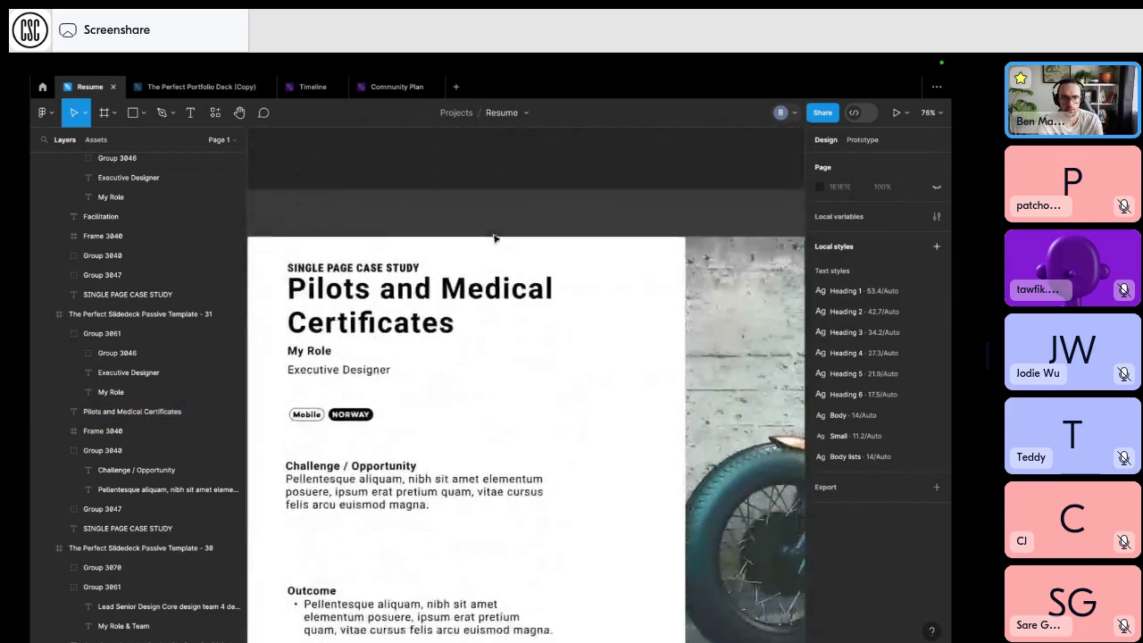
scroll(496, 239, down, 2)
click(424, 318)
double_click(424, 318)
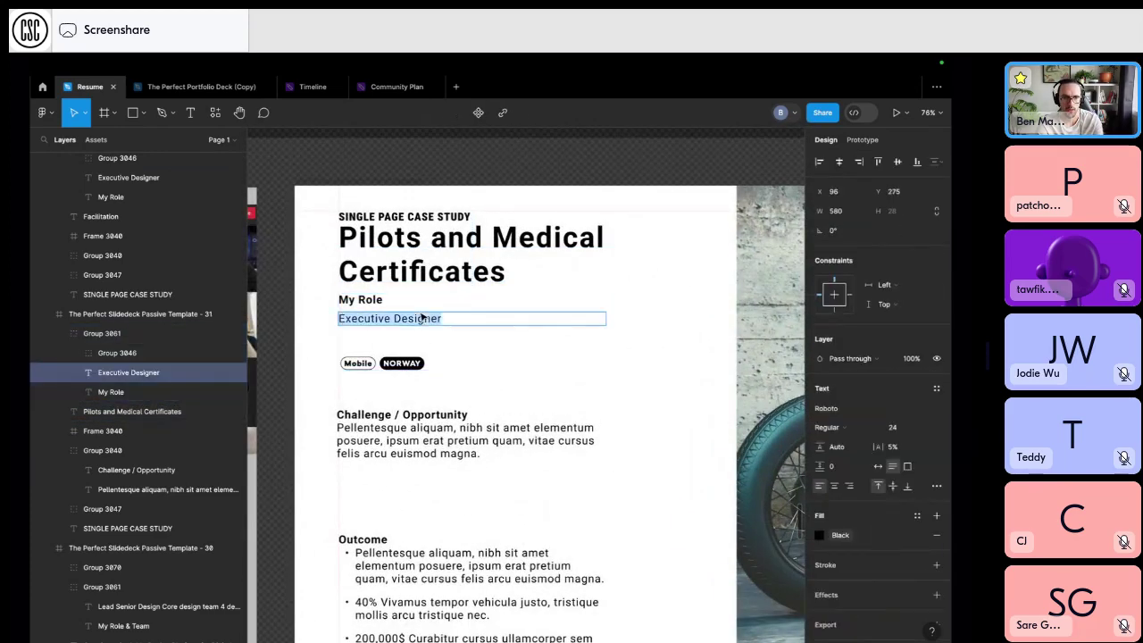
text(Service De)
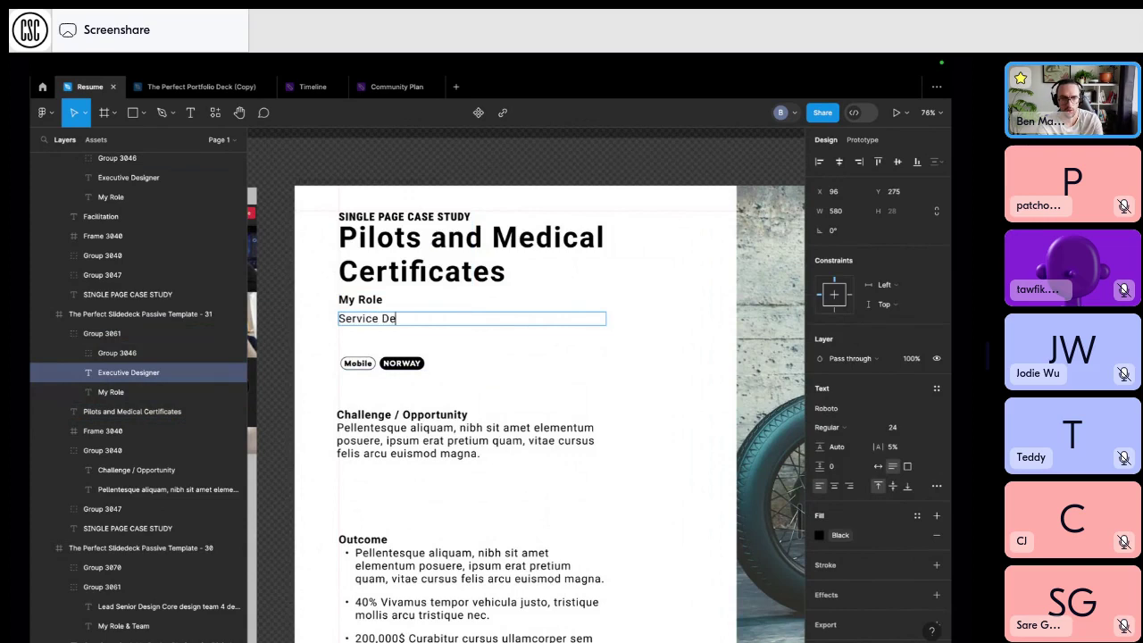
text(signer)
Add a bullet under "Service Designer" reading "Project manager, SME's, delivery".
key(Return)
text(- )
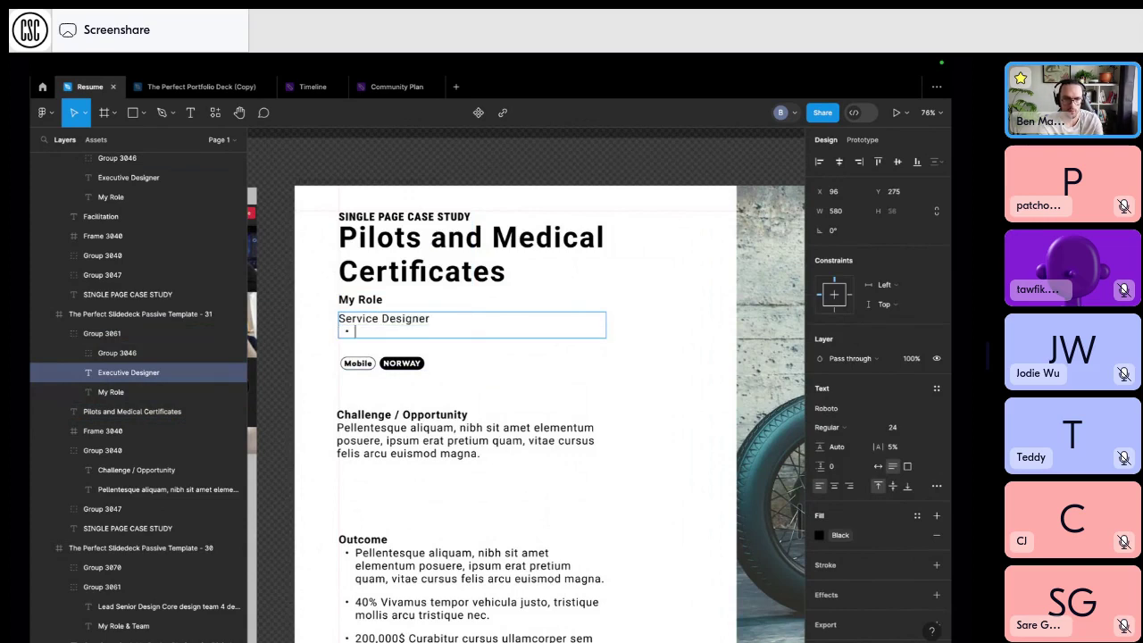
text(Projec)
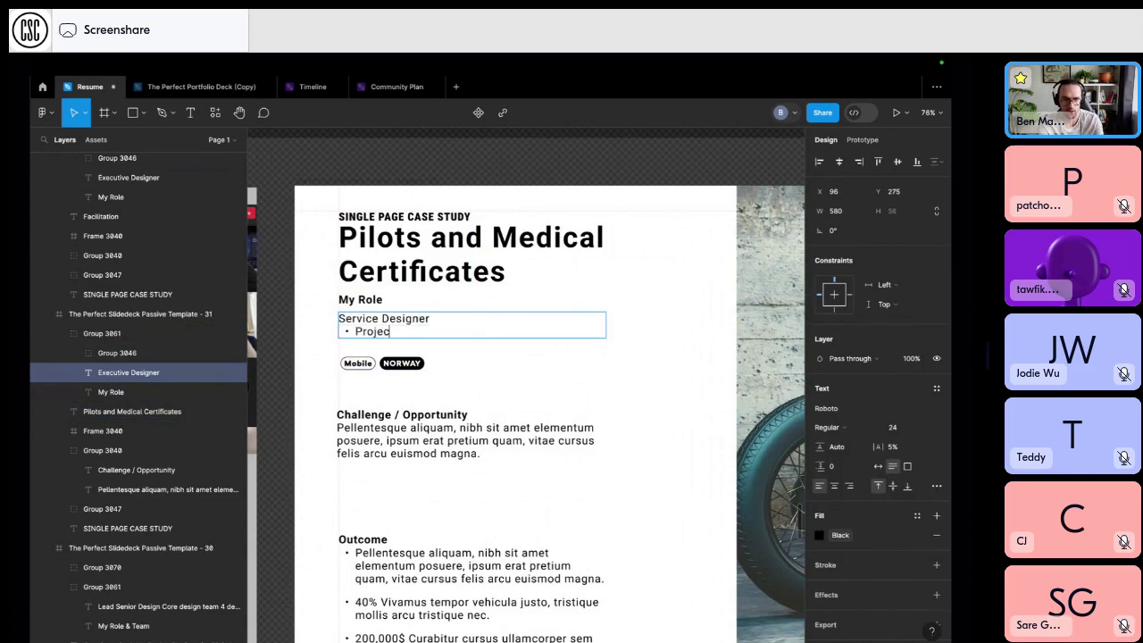
text(t manager)
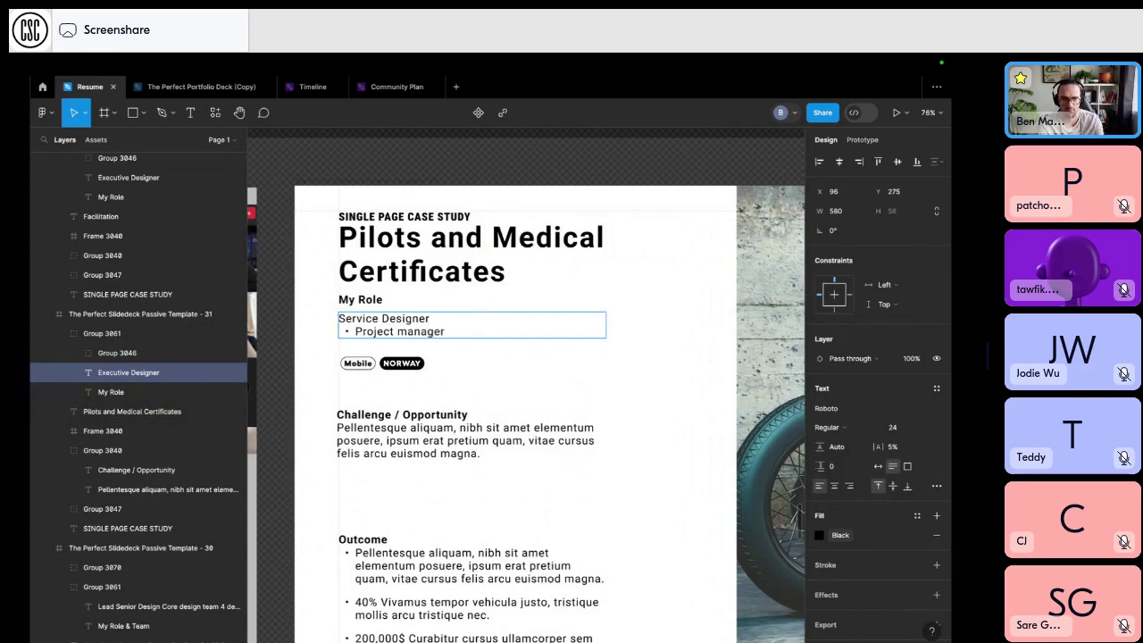
text(, SME's)
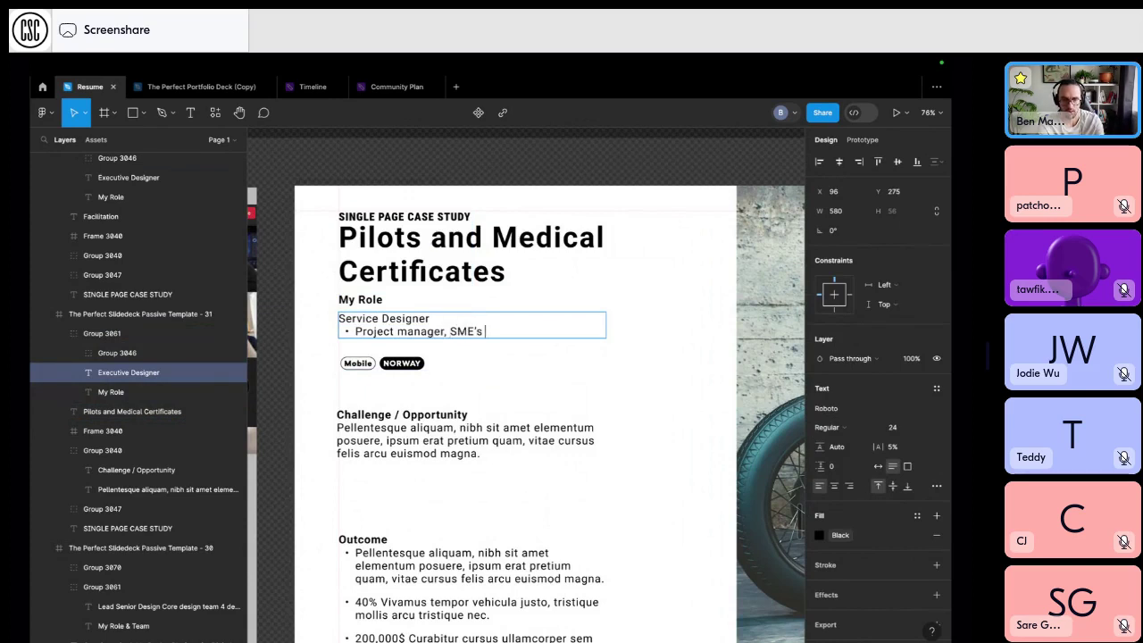
text(, D)
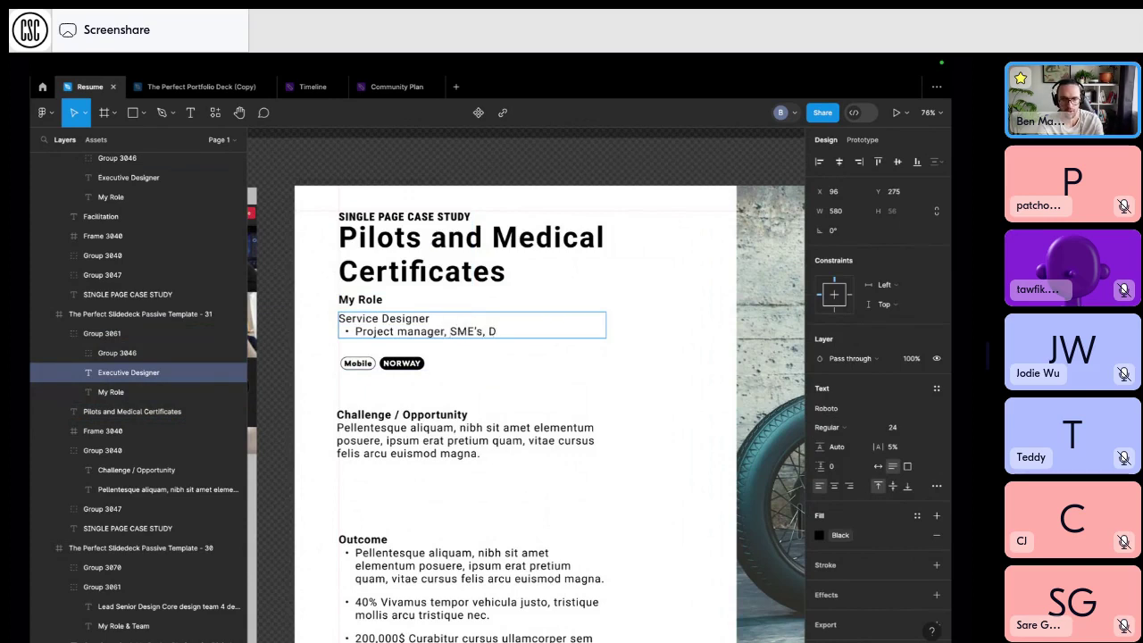
key(BackSpace)
text(delivery)
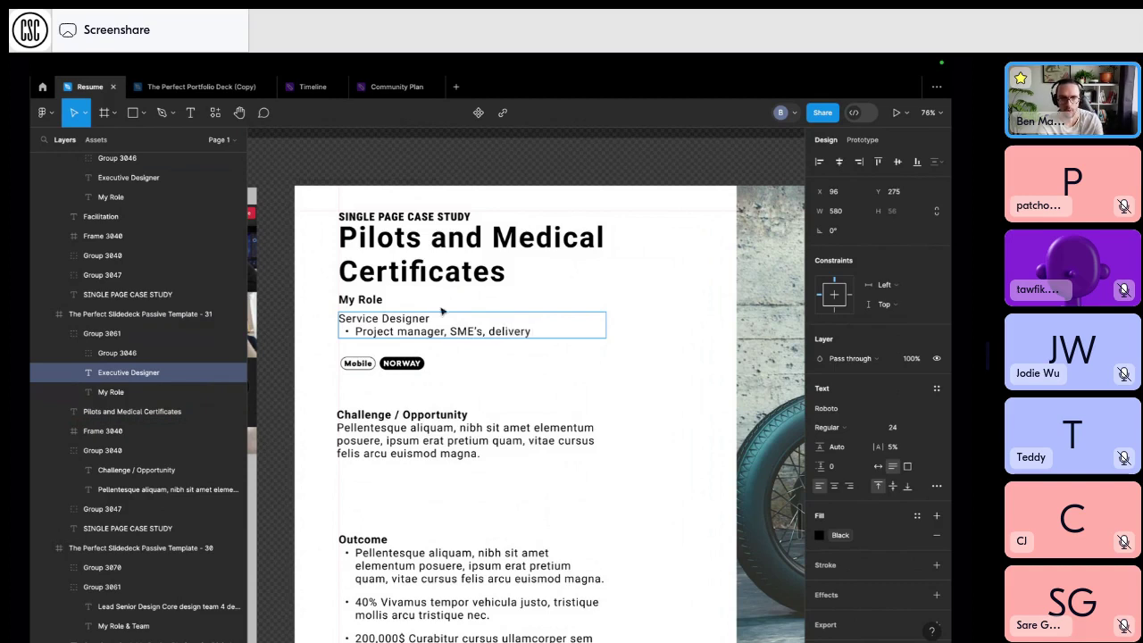
key(Escape)
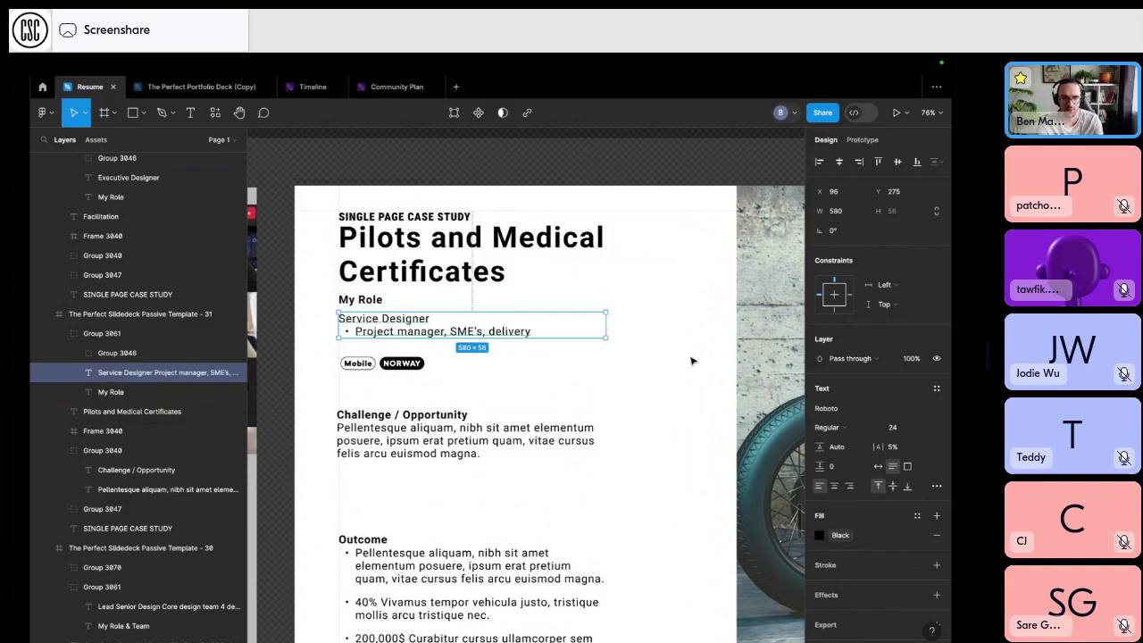
Replace "delivery" in the bullet under "Service Designer" with "Comms, projecy yr".
double_click(529, 336)
double_click(513, 332)
text(Comms,)
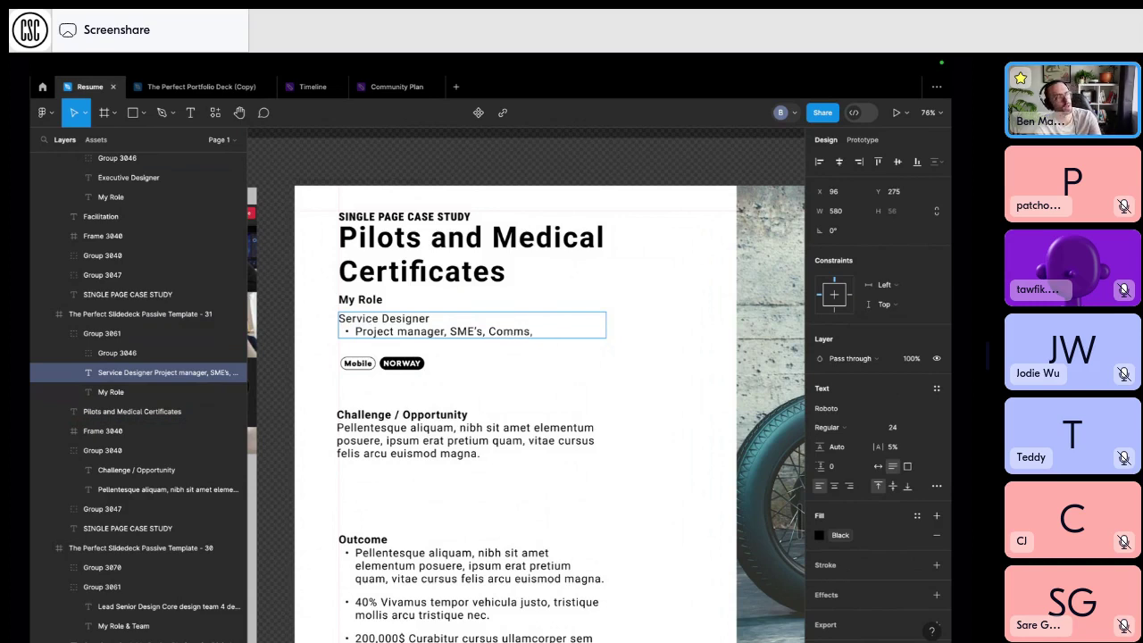
text(Project)
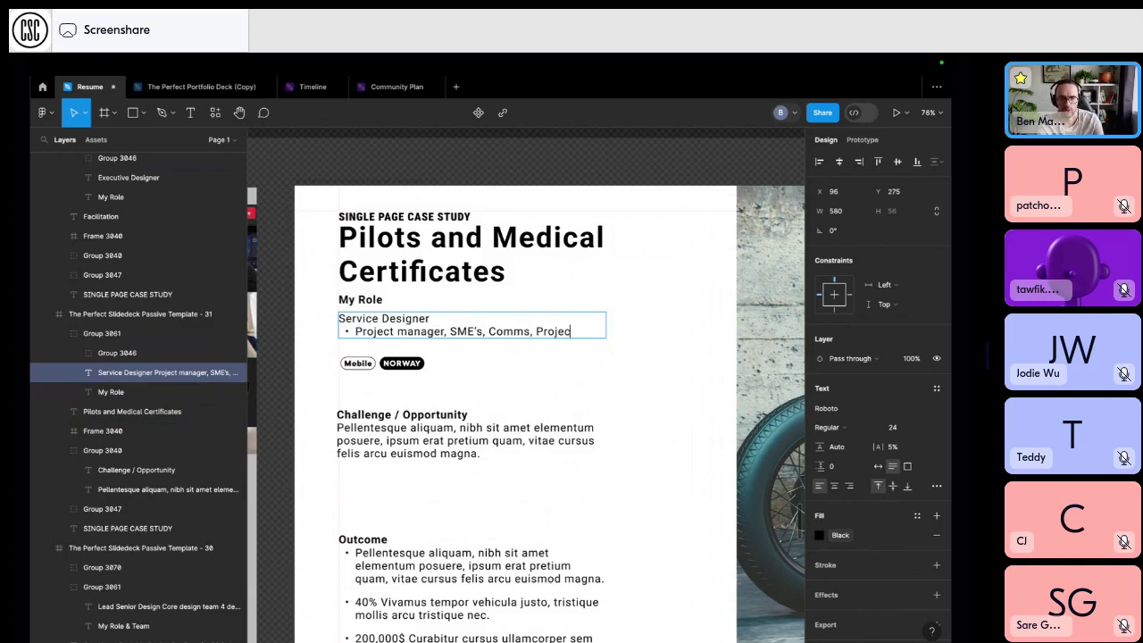
key(BackSpace)
key(BackSpace)
key(BackSpace)
key(BackSpace)
key(BackSpace)
key(BackSpace)
key(BackSpace)
text(projecy plann)
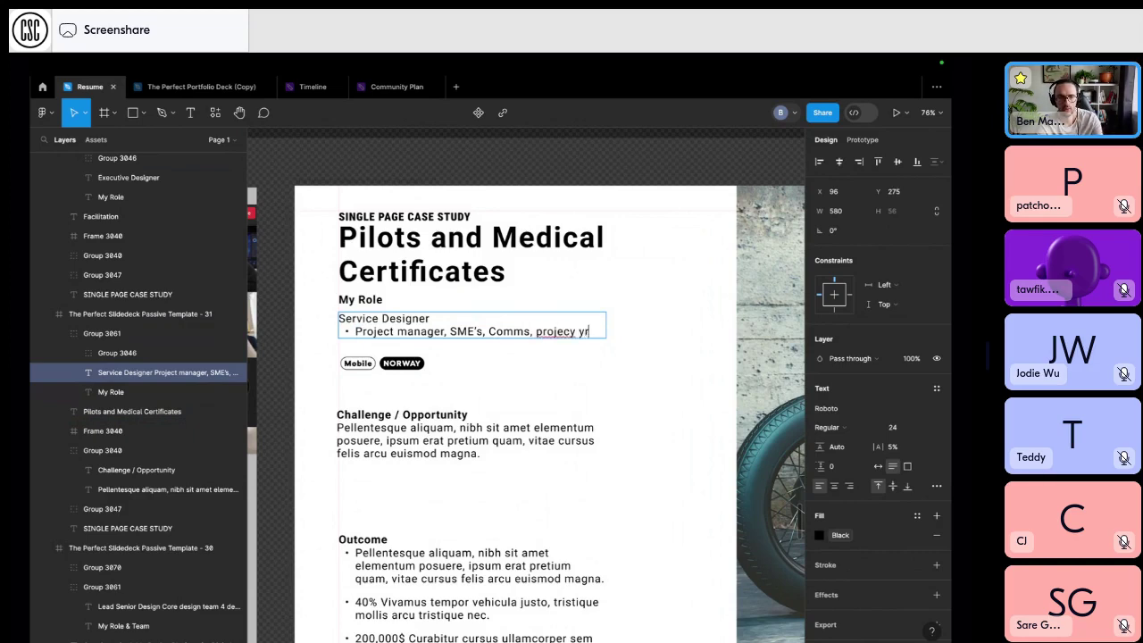
Reword the second bullet in the notes frame as "Big projec to revising the medical certificate system for pilots".
scroll(526, 384, down, 10)
scroll(559, 295, up, 2)
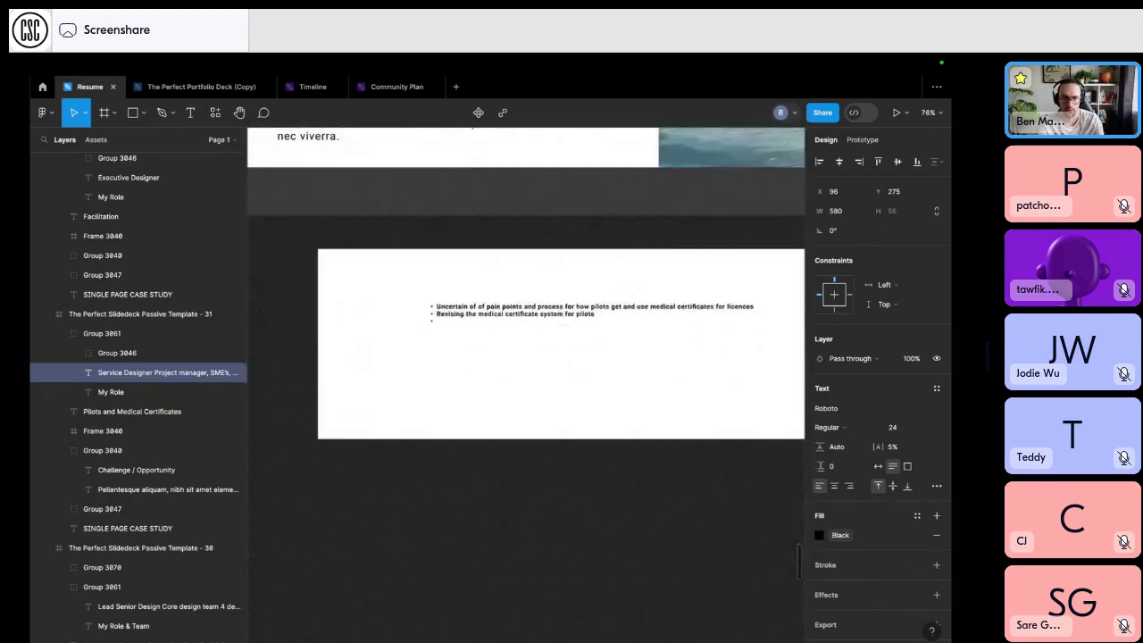
triple_click(543, 314)
drag(540, 311, 527, 300)
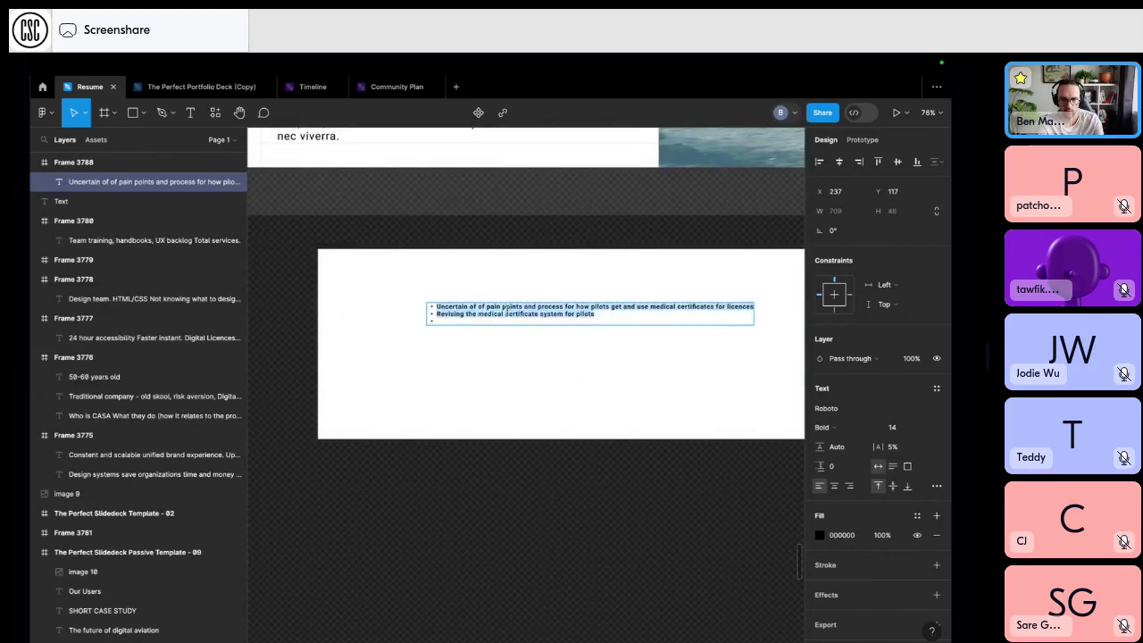
click(507, 310)
scroll(506, 310, up, 3)
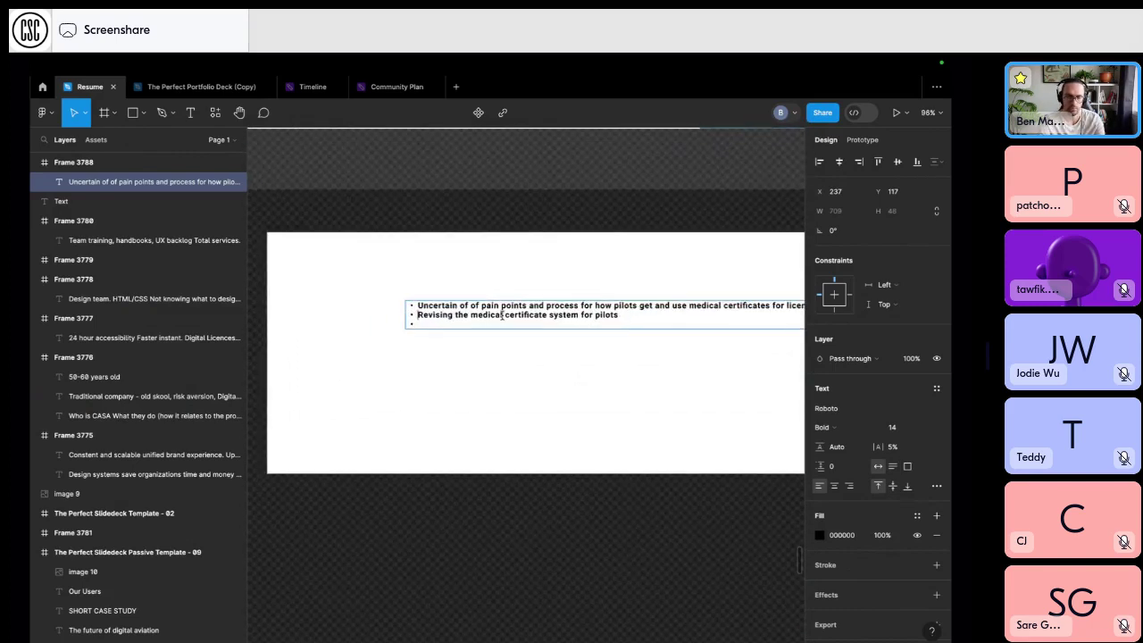
text(Big project)
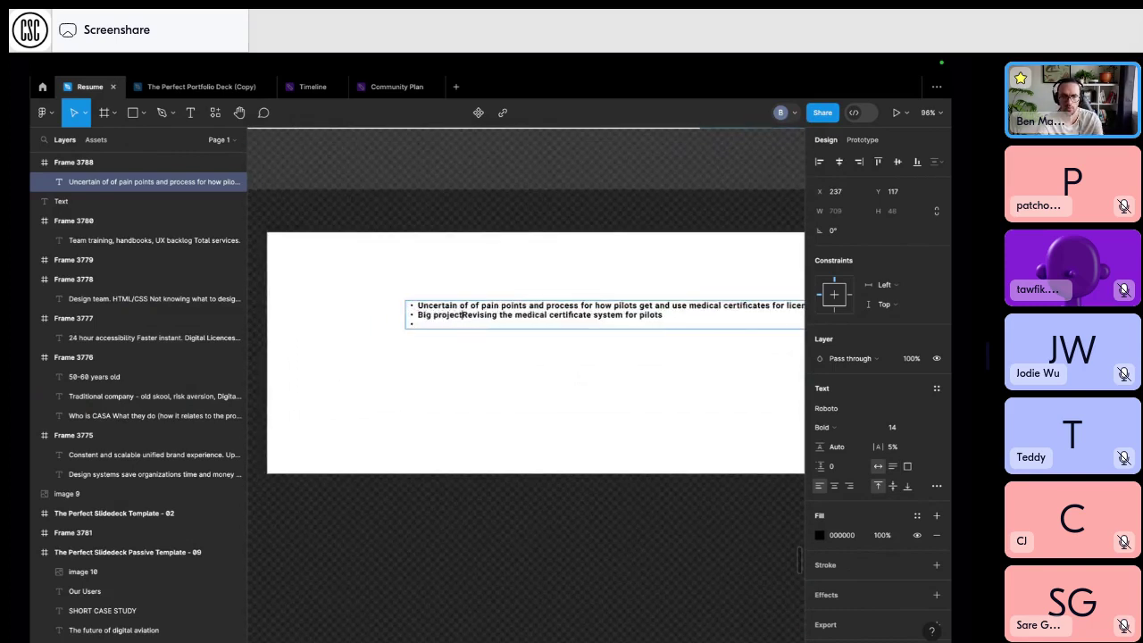
key(BackSpace)
text(to)
key(Delete)
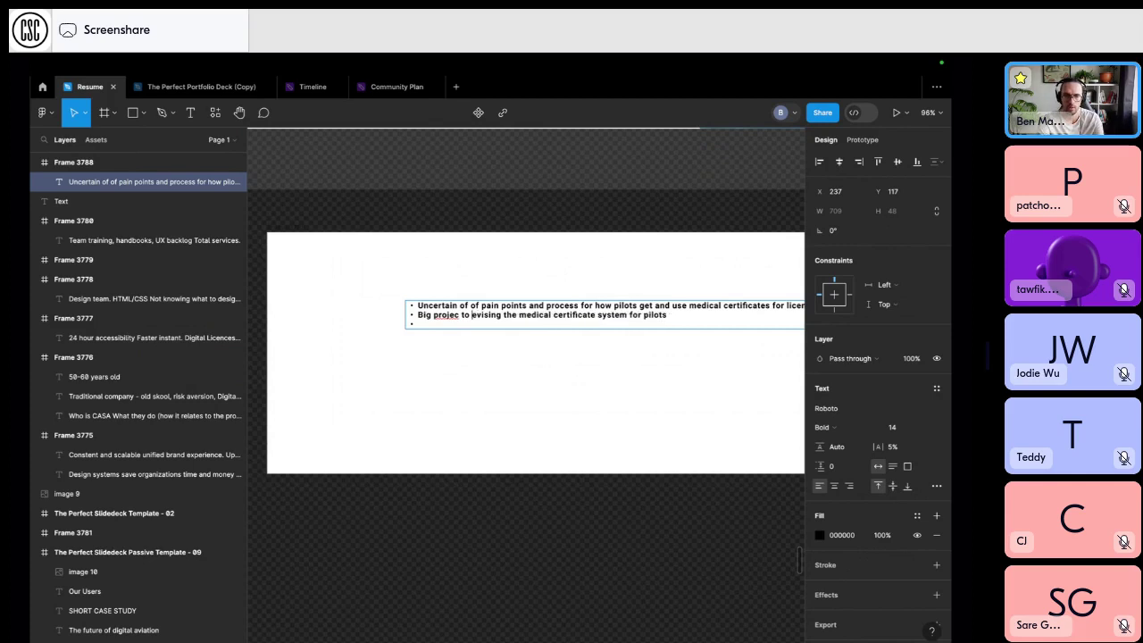
text(r)
key(ctrl+shift+Left)
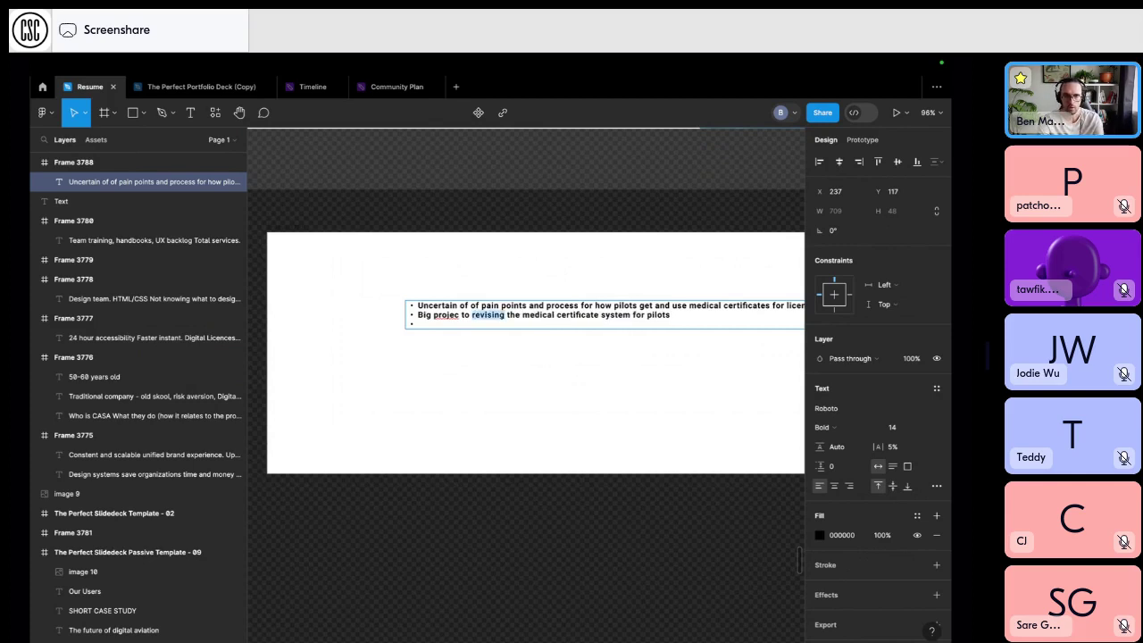
Insert a bullet before "Big projec to revising…" in the notes frame reading "Past attemtps at redesining medical certification went poorly.".
scroll(536, 317, right, 1)
click(633, 318)
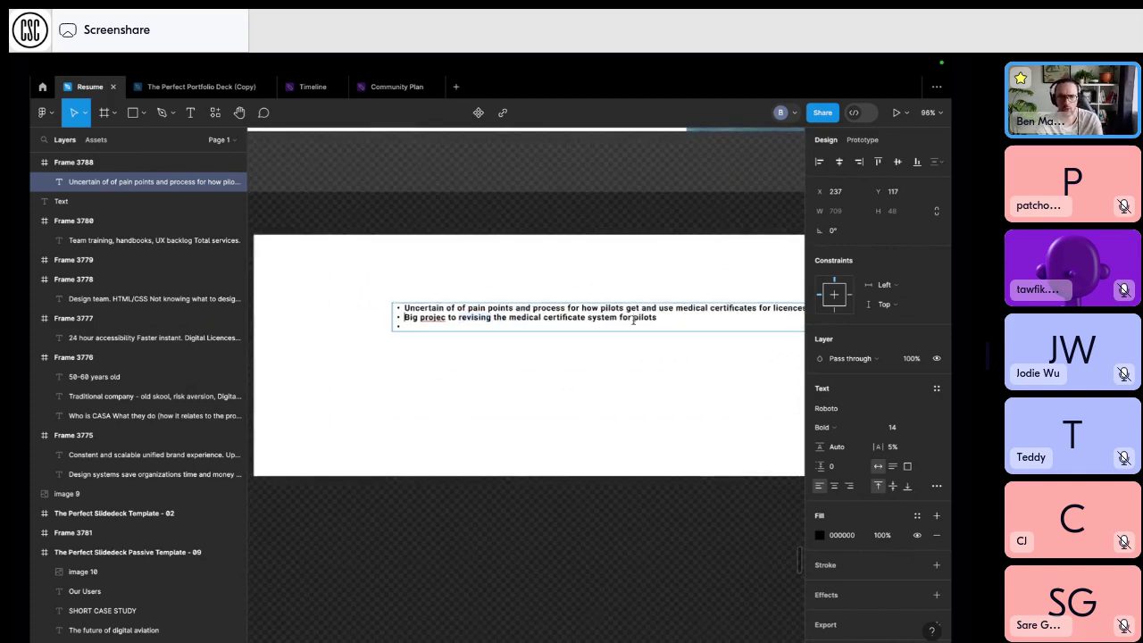
key(super+Left)
key(Return)
text(P)
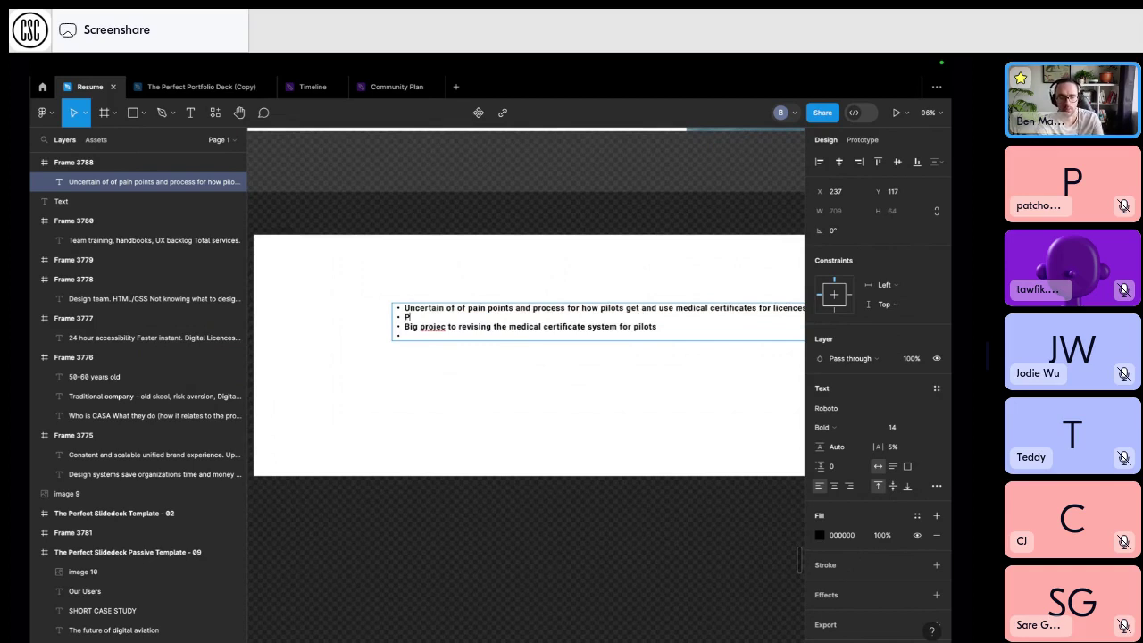
text(ast attempts)
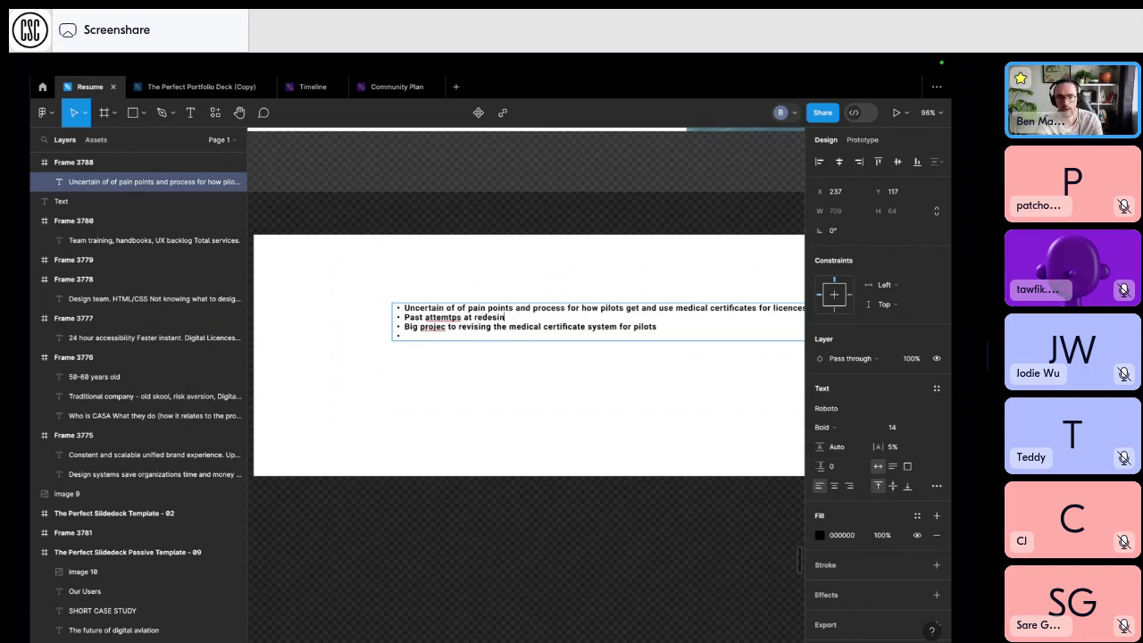
text(medical certification went poorly.)
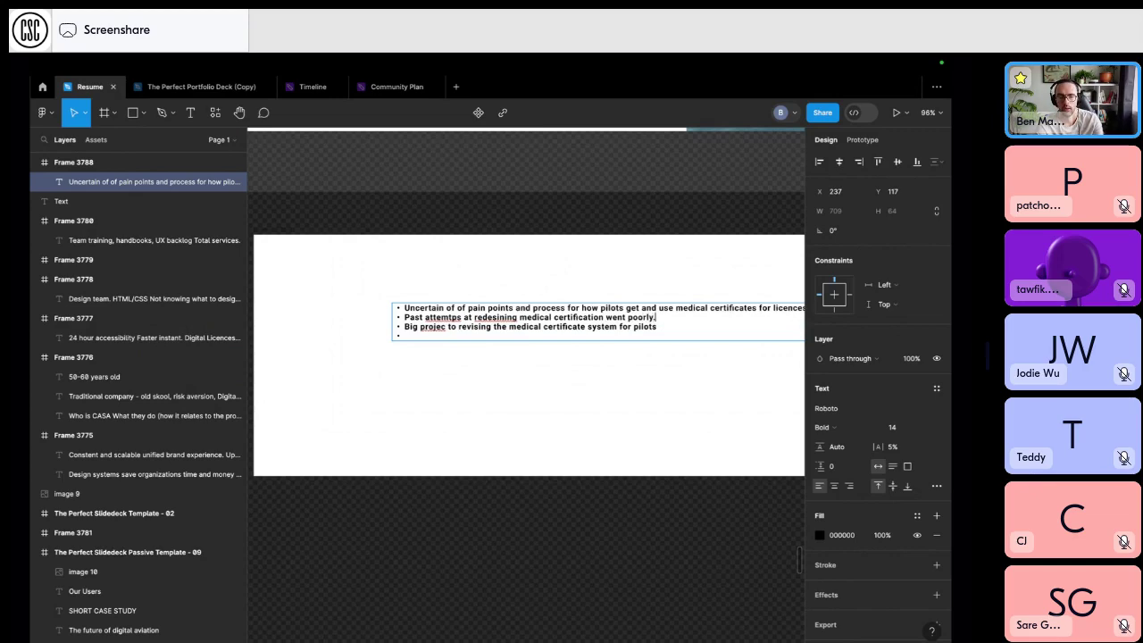
Copy all the notes frame bullets and replace the placeholder paragraph under Challenge / Opportunity with them.
key(ctrl+a)
key(ctrl+c)
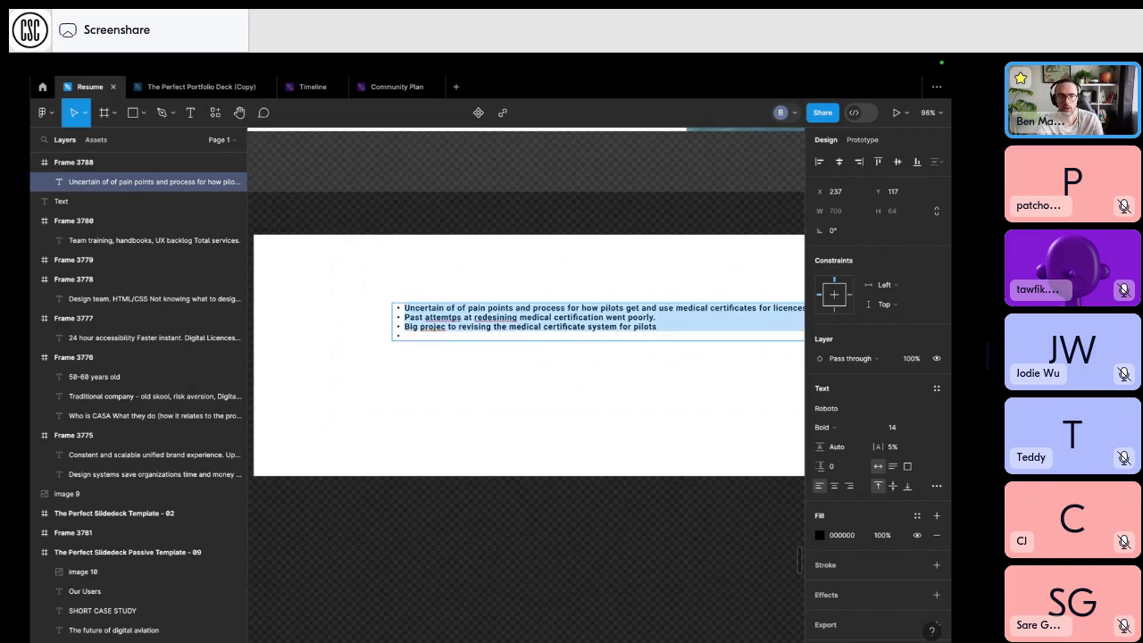
scroll(636, 327, up, 10)
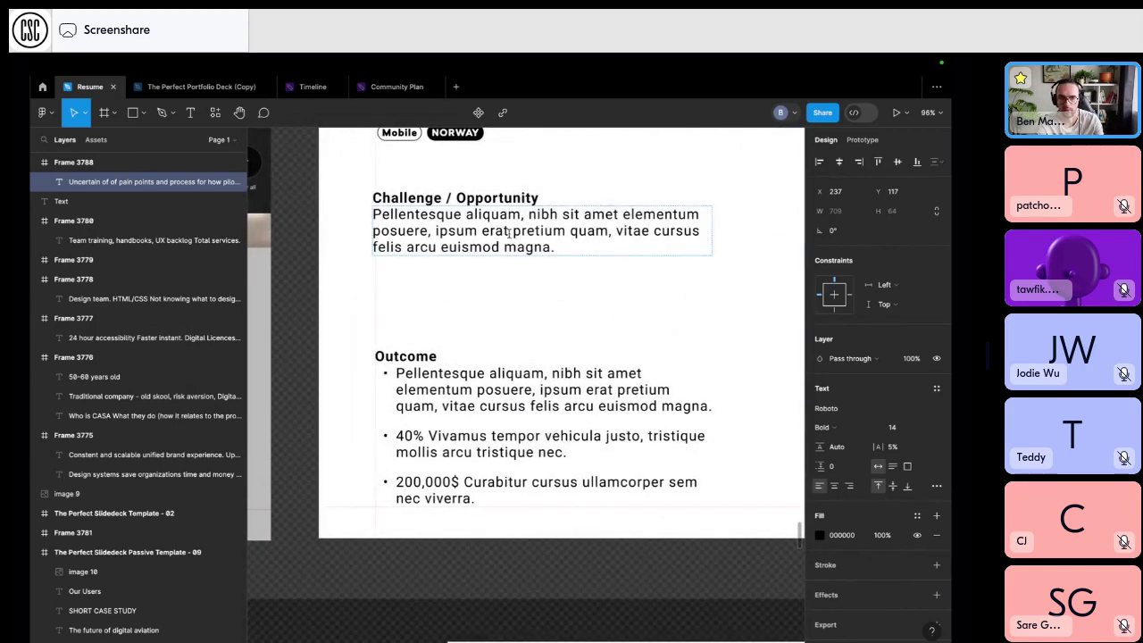
double_click(509, 230)
key(ctrl+v)
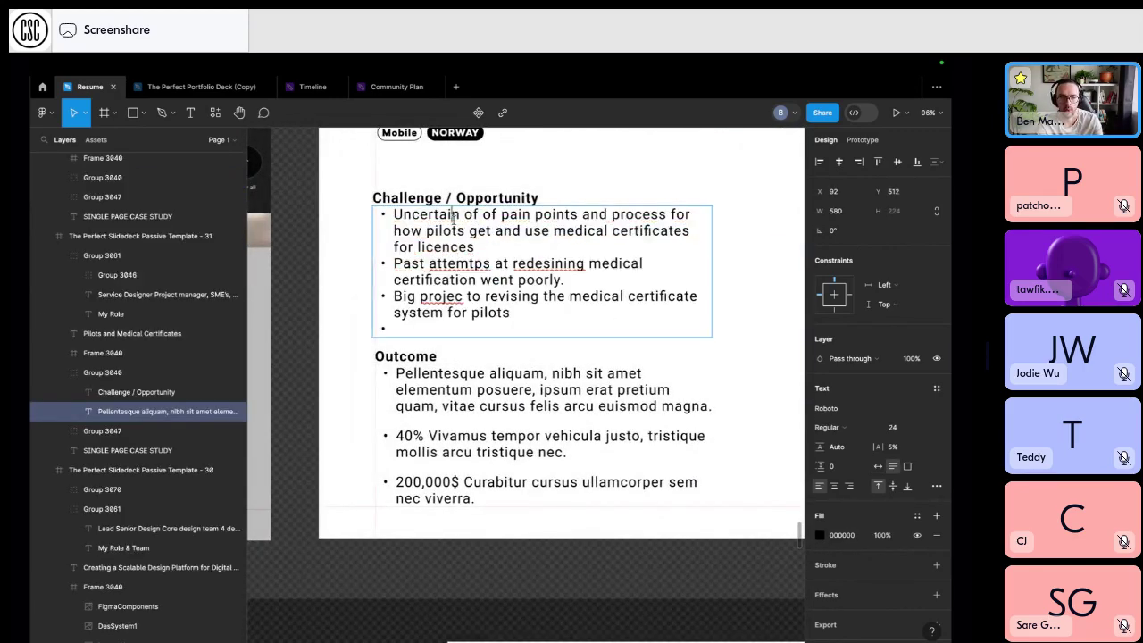
key(Escape)
Widen the Challenge / Opportunity bullet text box to 829 on the Pilots and Medical Certificates slide.
scroll(610, 340, up, 5)
scroll(610, 340, down, 2)
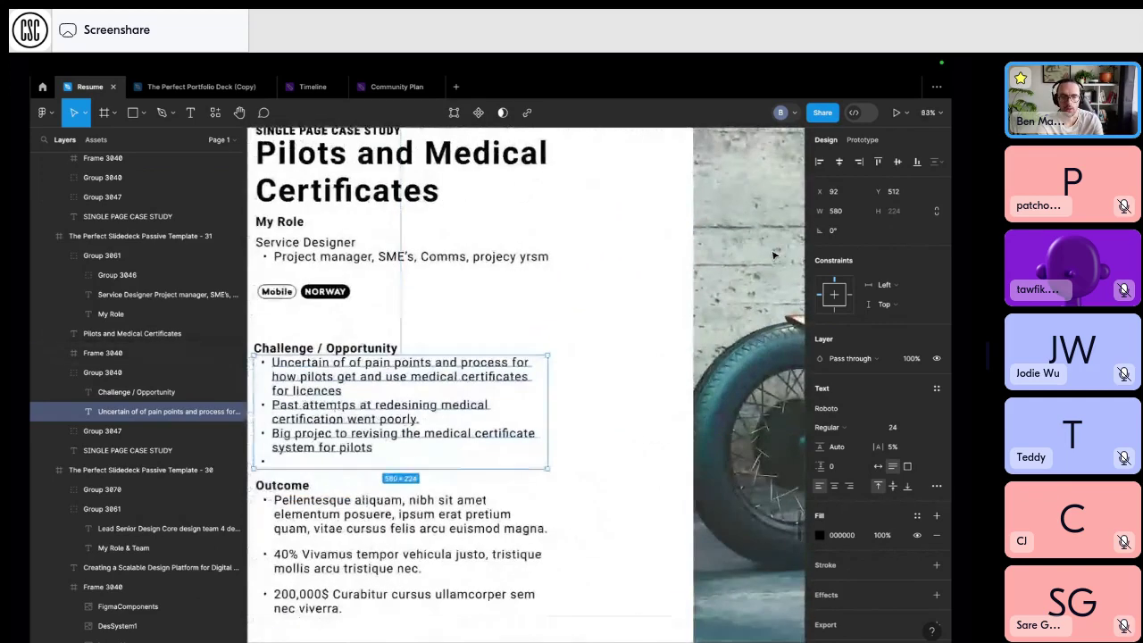
drag(548, 382, 674, 379)
click(567, 343)
scroll(567, 342, down, 1)
scroll(567, 341, left, 2)
Correct "projec" to "project" in the third Challenge / Opportunity bullet.
double_click(402, 368)
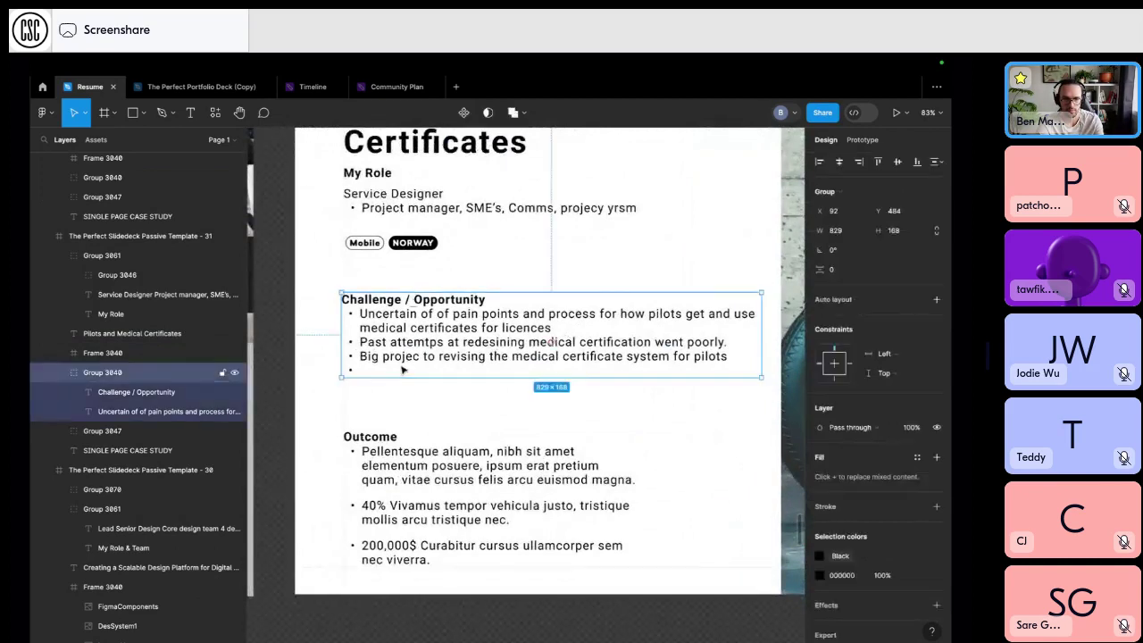
double_click(417, 360)
click(421, 356)
text(t)
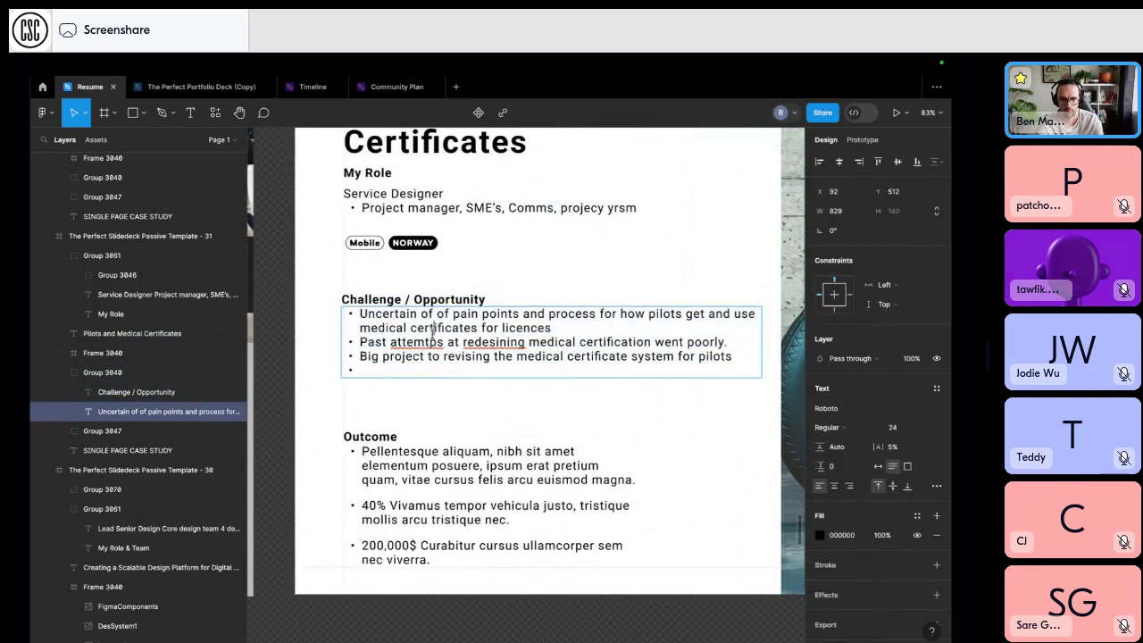
Correct the spelling of "attempts" and "redesigning" in the second Challenge / Opportunity bullet and remove the empty last bullet.
double_click(430, 330)
triple_click(416, 347)
click(415, 349)
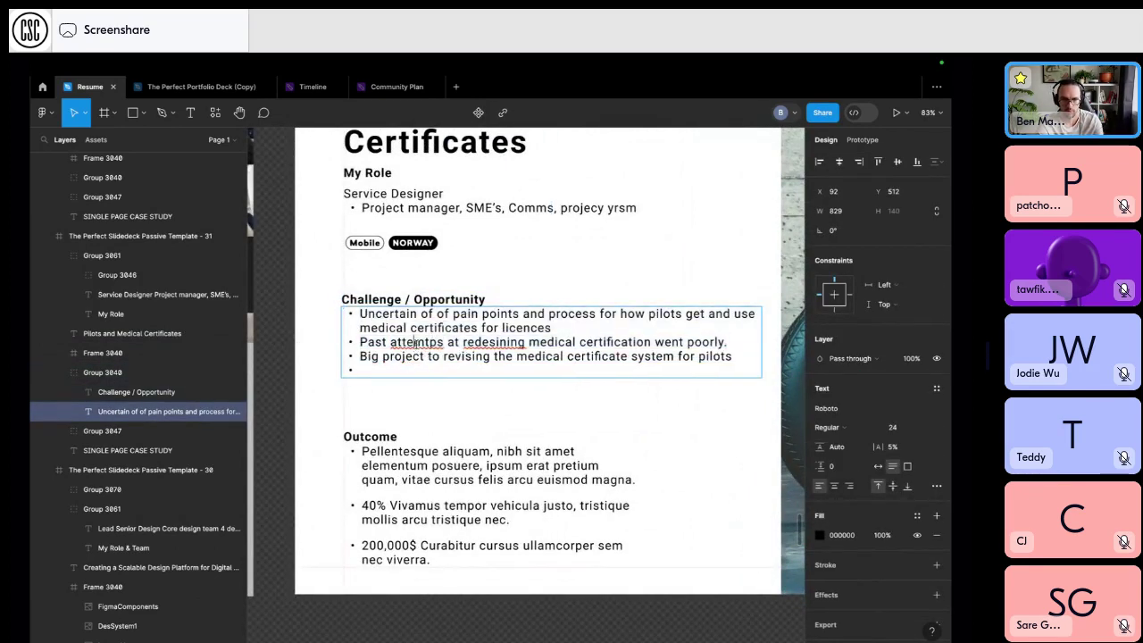
right_click(416, 346)
click(424, 352)
right_click(505, 342)
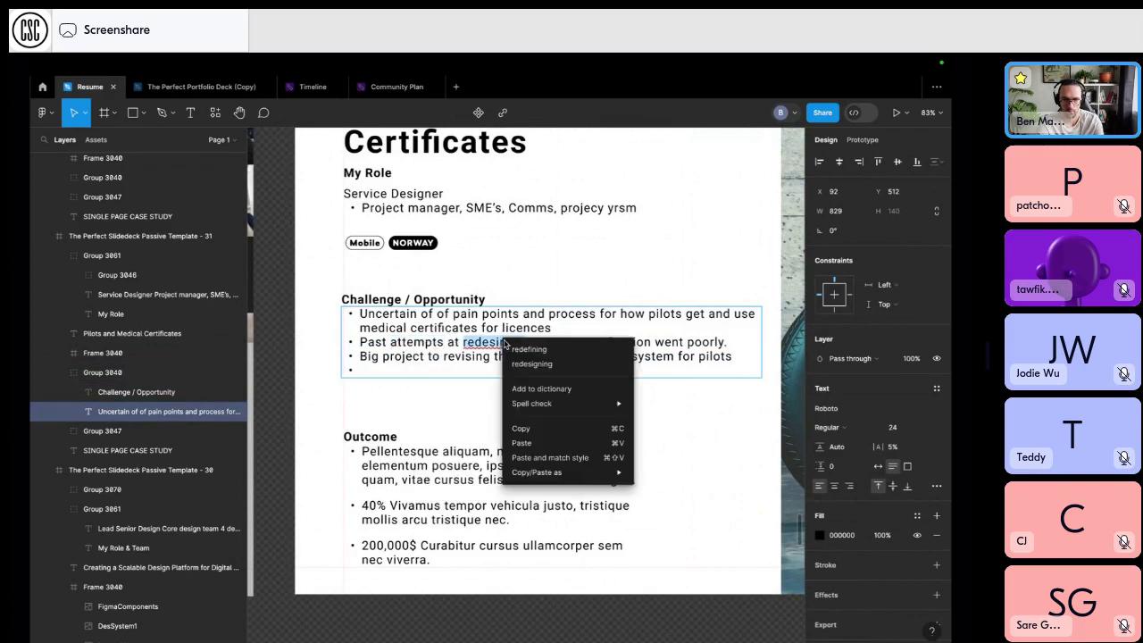
click(520, 359)
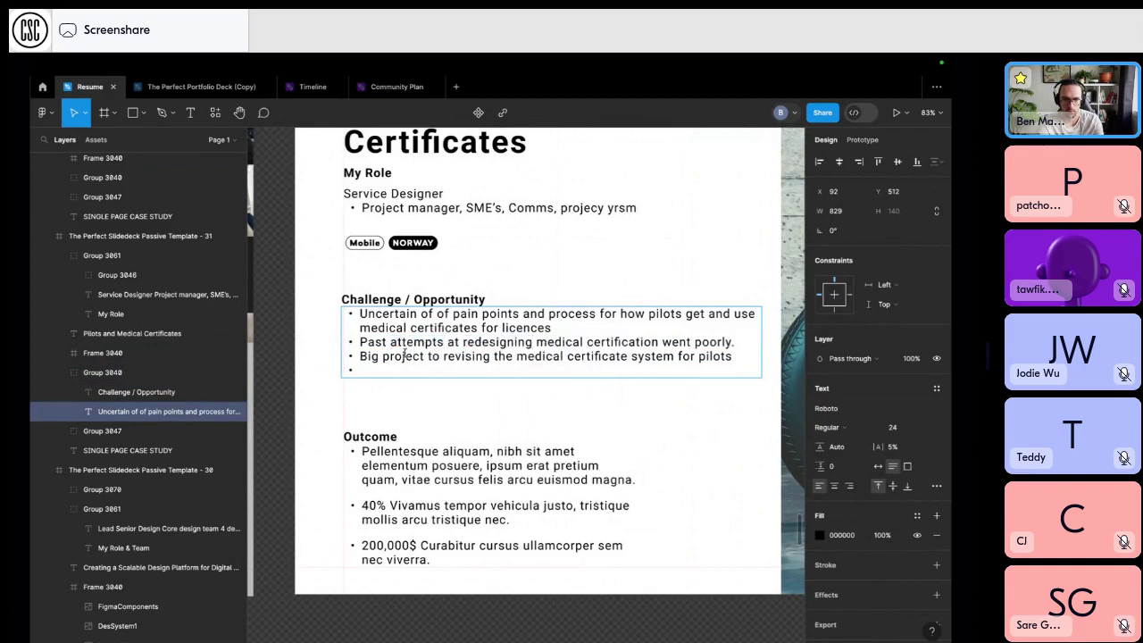
key(BackSpace)
key(BackSpace)
Replace the first placeholder bullet under Outcome with "6 current state journeymaps".
triple_click(379, 465)
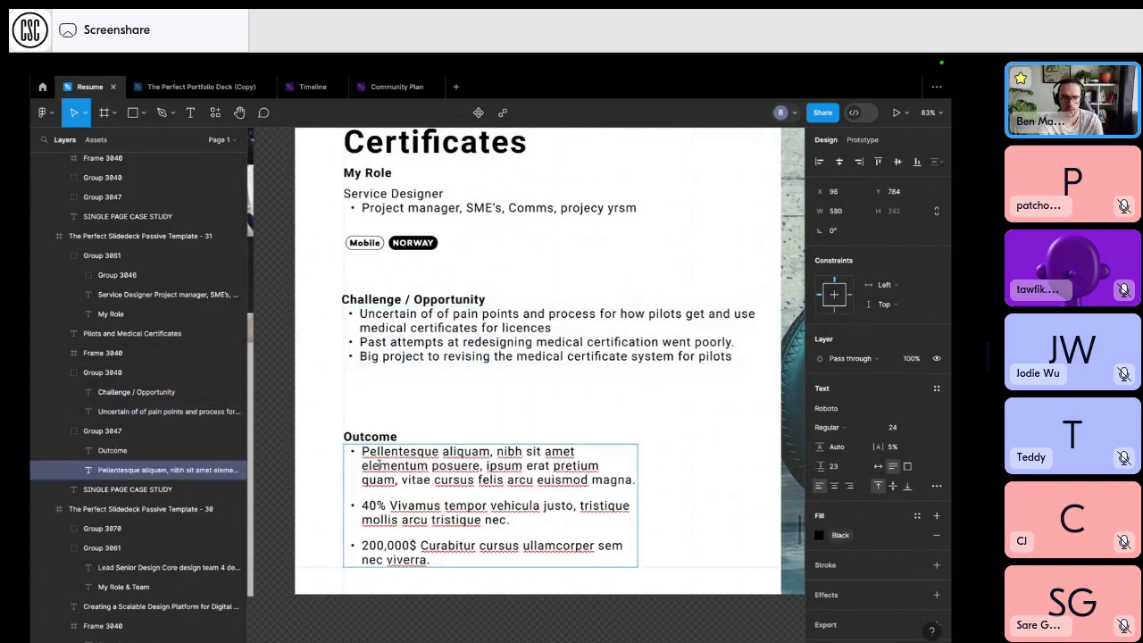
text(6)
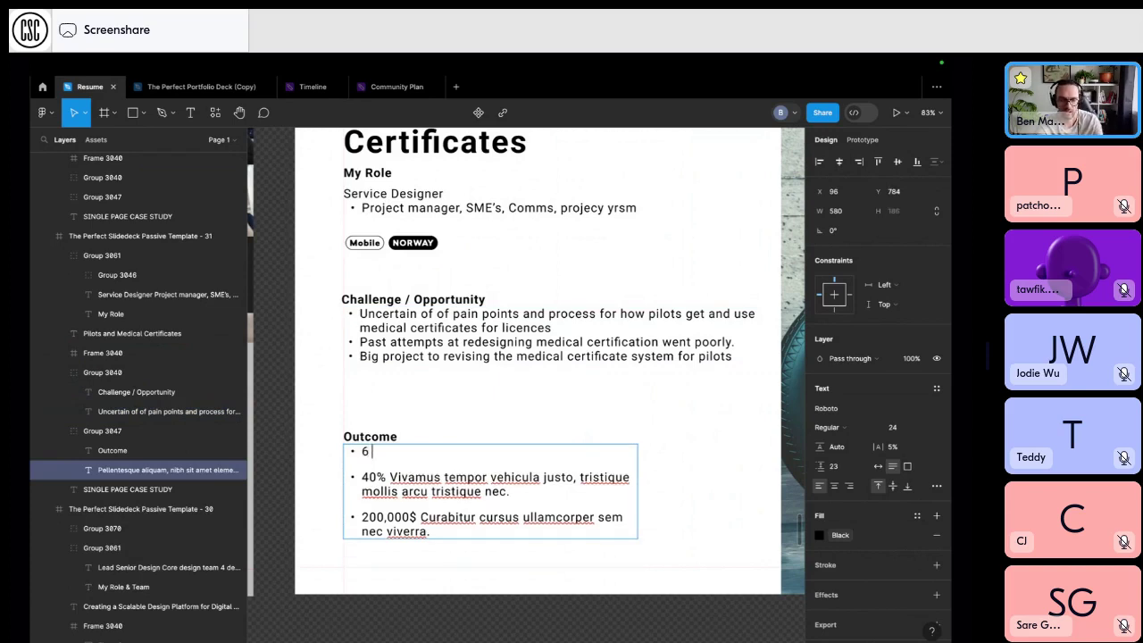
text( J)
key(BackSpace)
text(current s)
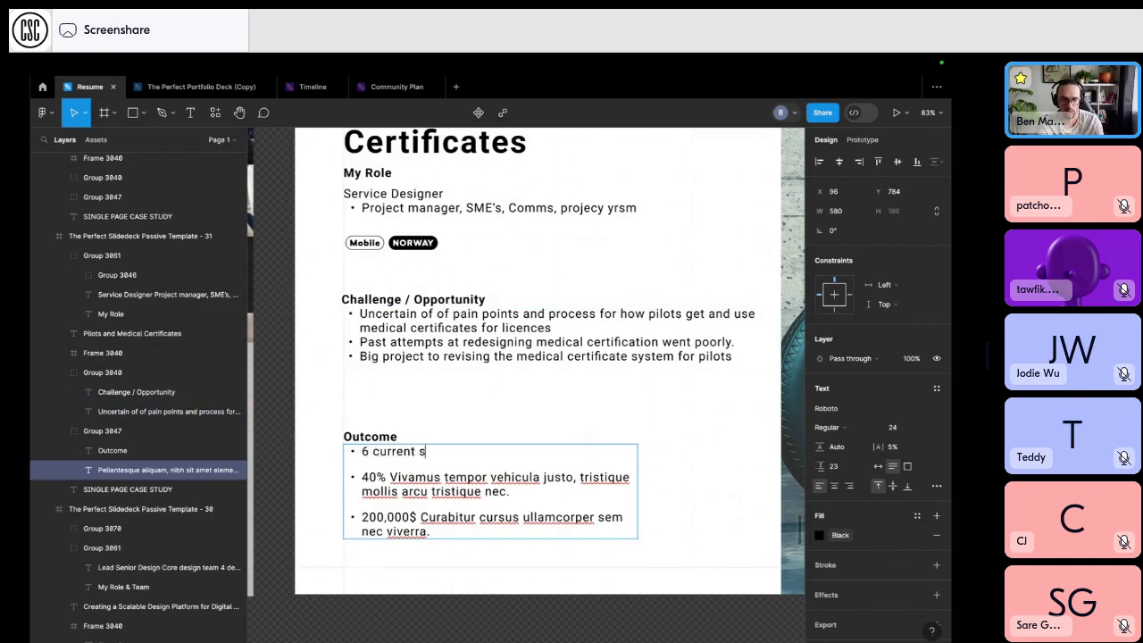
text(tate journeymaps)
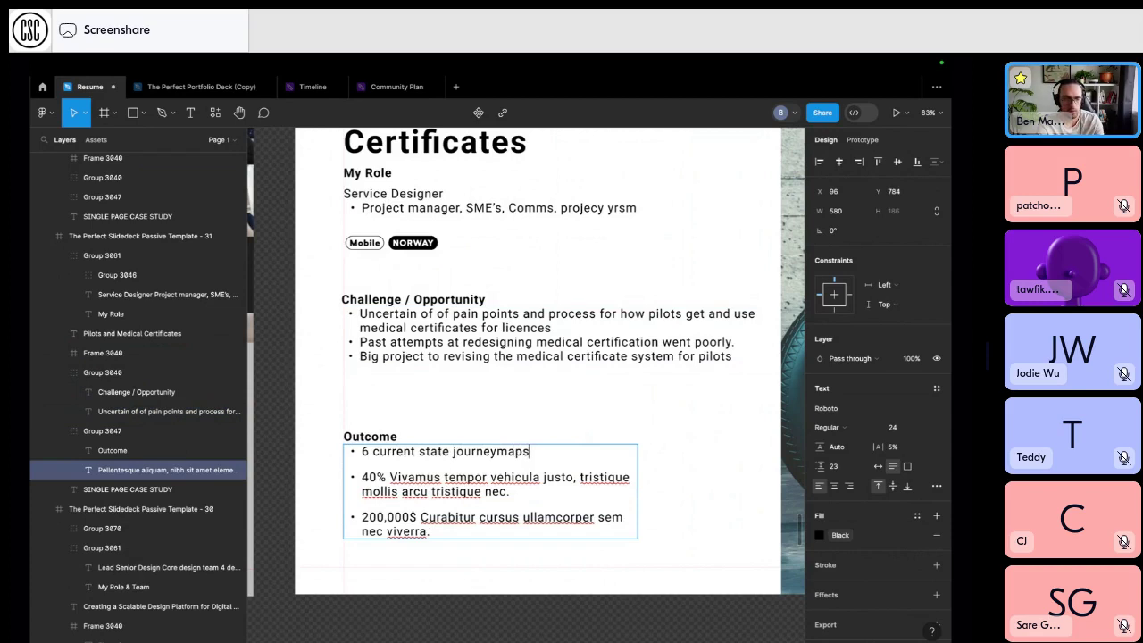
Add a second bullet under Outcome reading "7 subject matter expert interview".
key(Return)
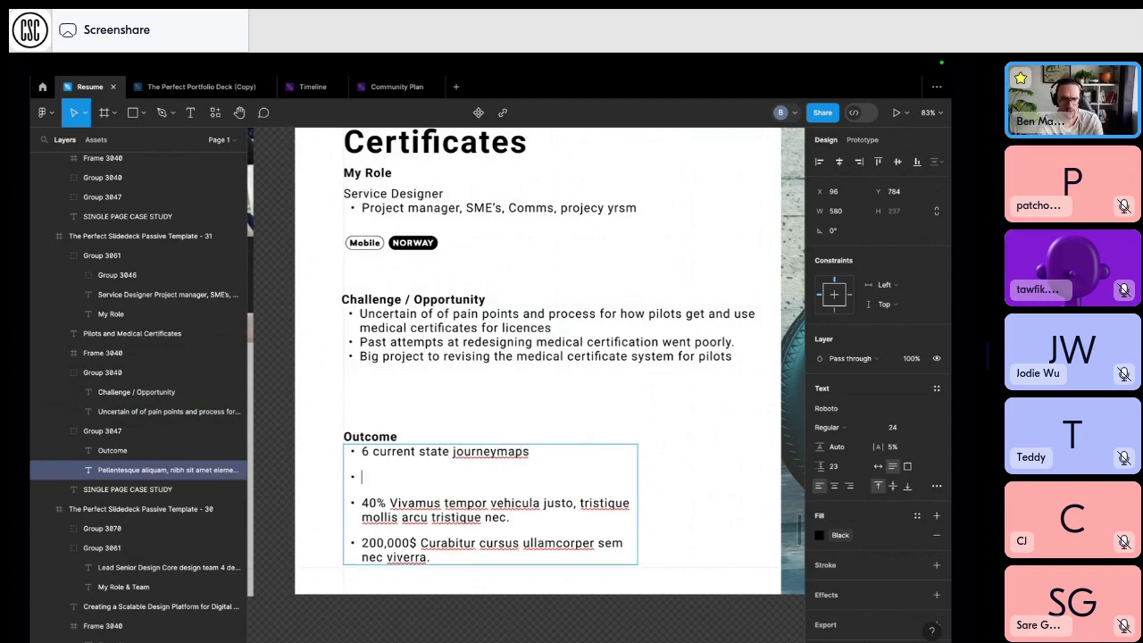
text(7 s)
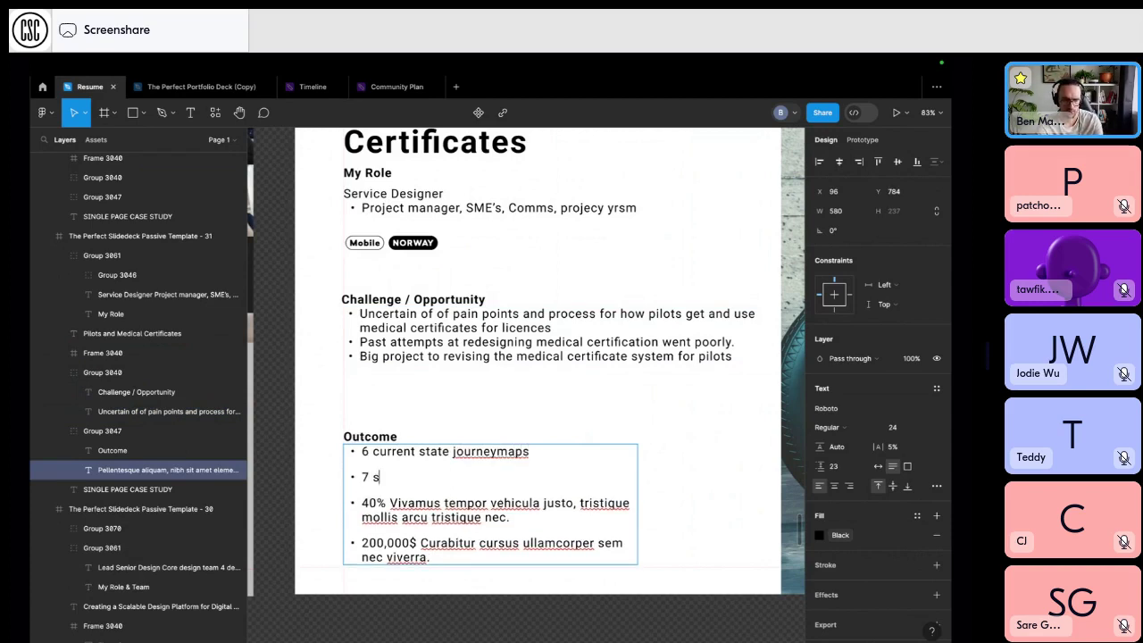
text(ubject ma)
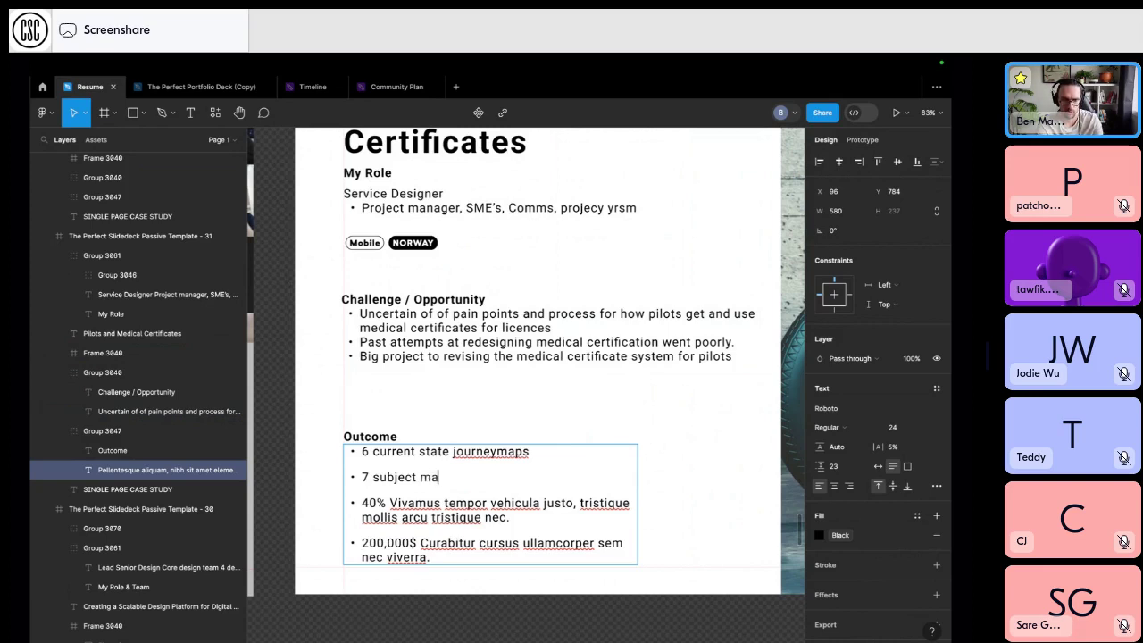
text(tter expert interview)
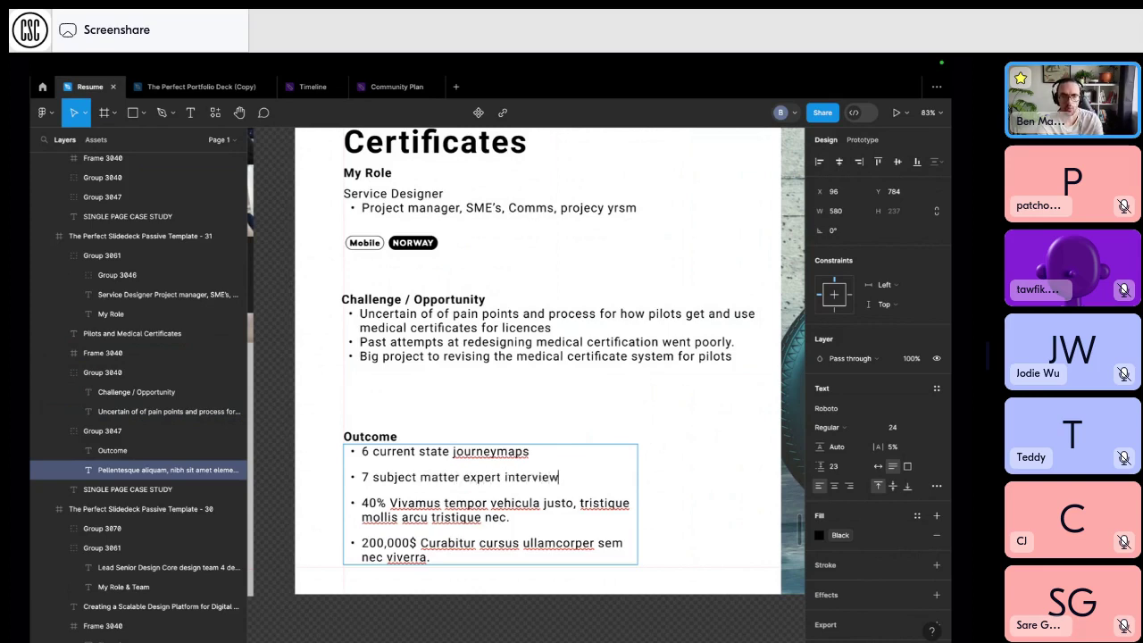
Replace the two remaining placeholder bullets under Outcome with "3 future state vision maps".
key(ctrl+shift+End)
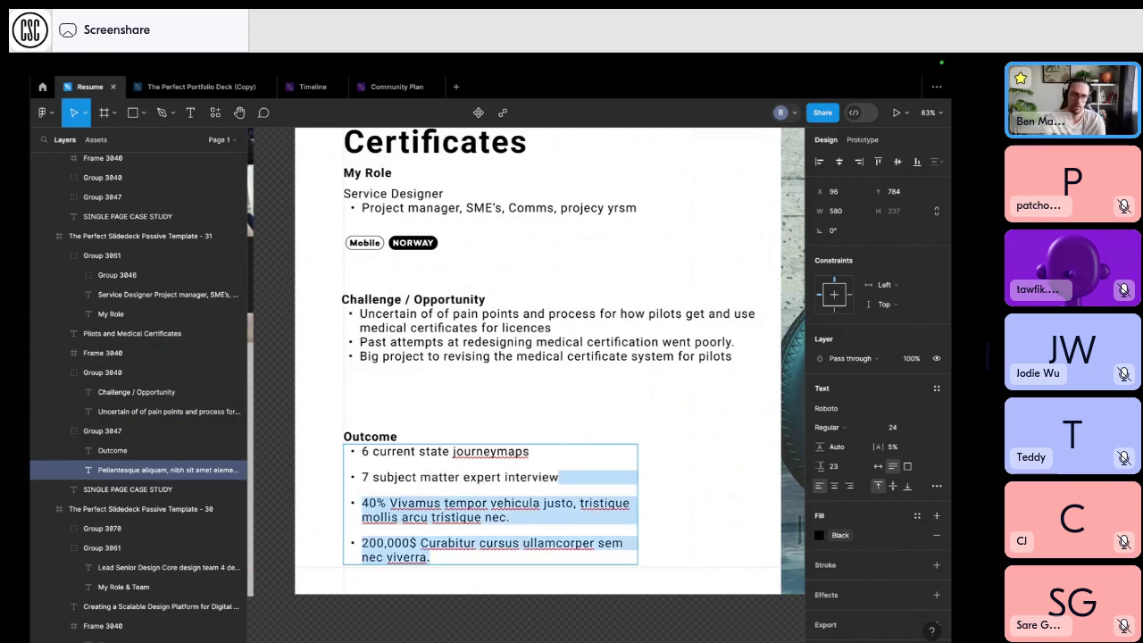
key(Return)
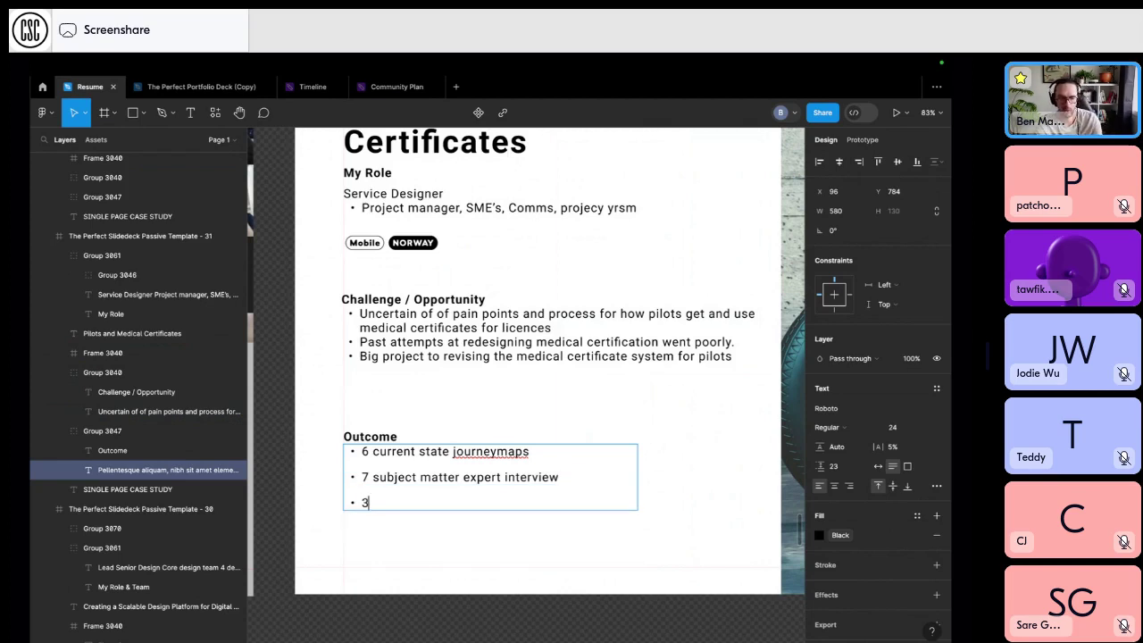
text(3 future st)
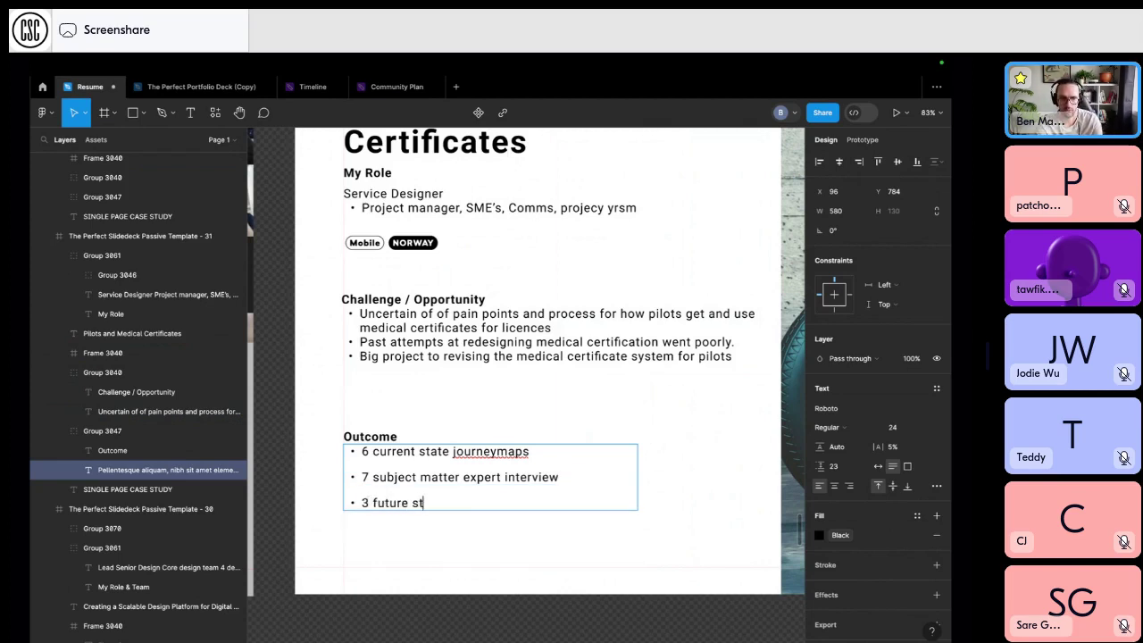
text(ate vision maps)
Add a fourth bullet under Outcome reading "Supporting aligning the project team".
key(Return)
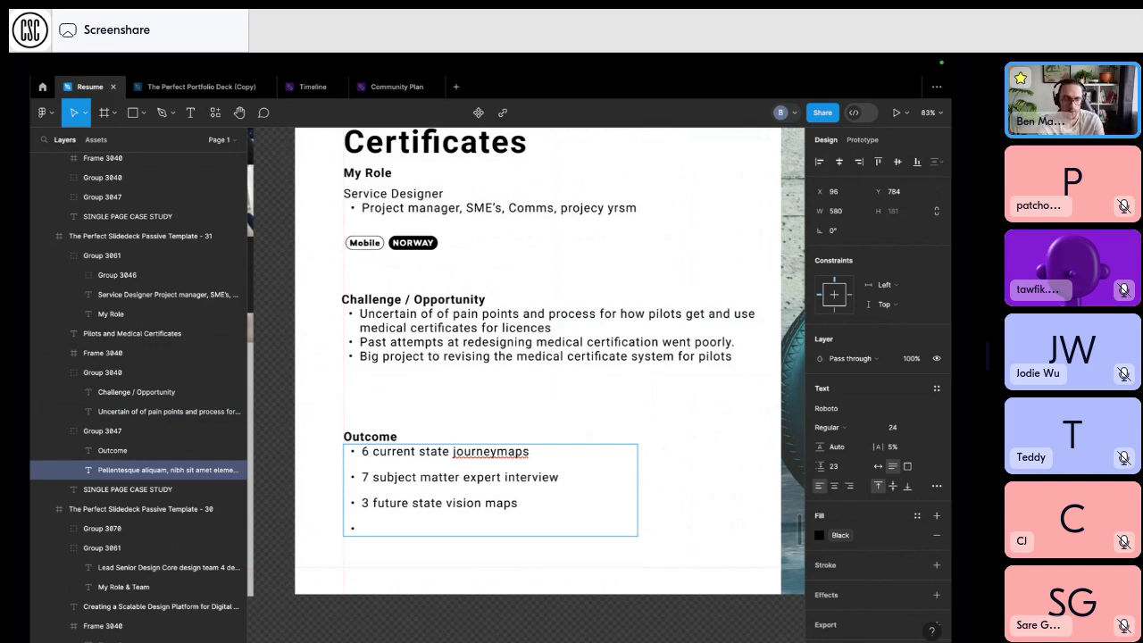
text(Align)
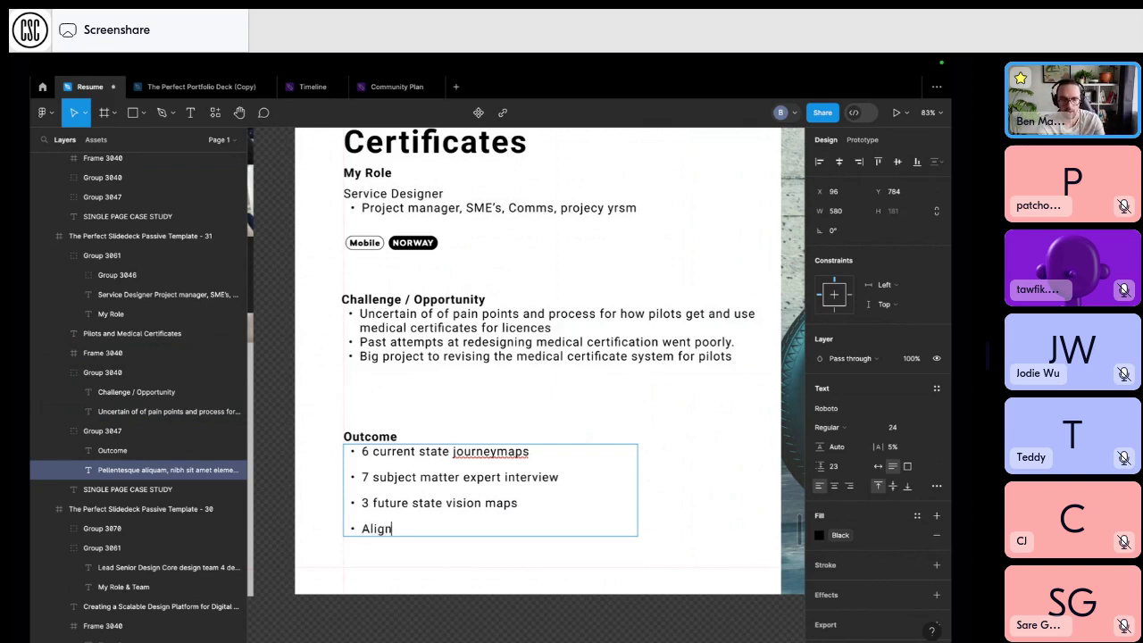
key(alt+BackSpace)
text(Supportin)
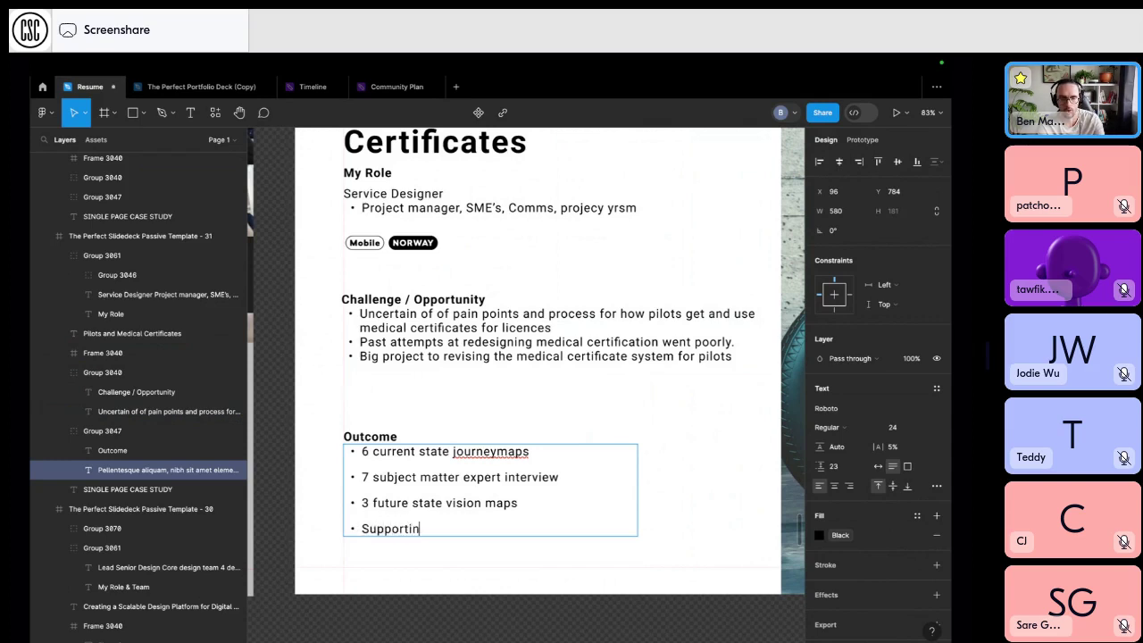
text(g aligning the p)
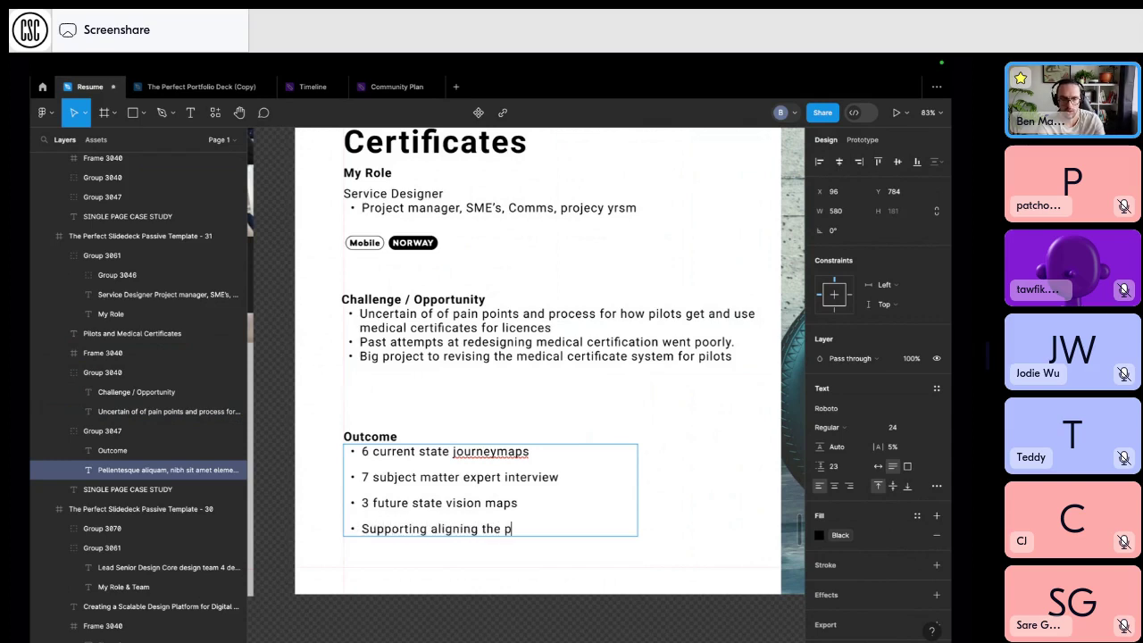
text(roject team)
Add a fifth bullet under Outcome reading "Delivering of a new class 5 medical self-declaration" and finish editing the text.
key(Return)
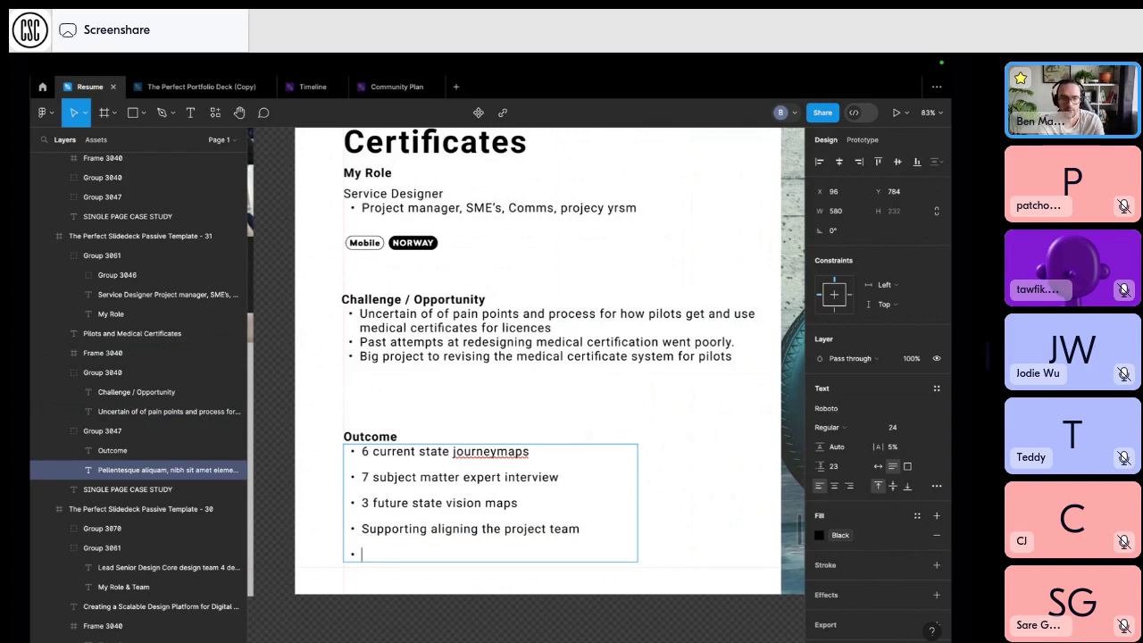
text(Delivering of a n)
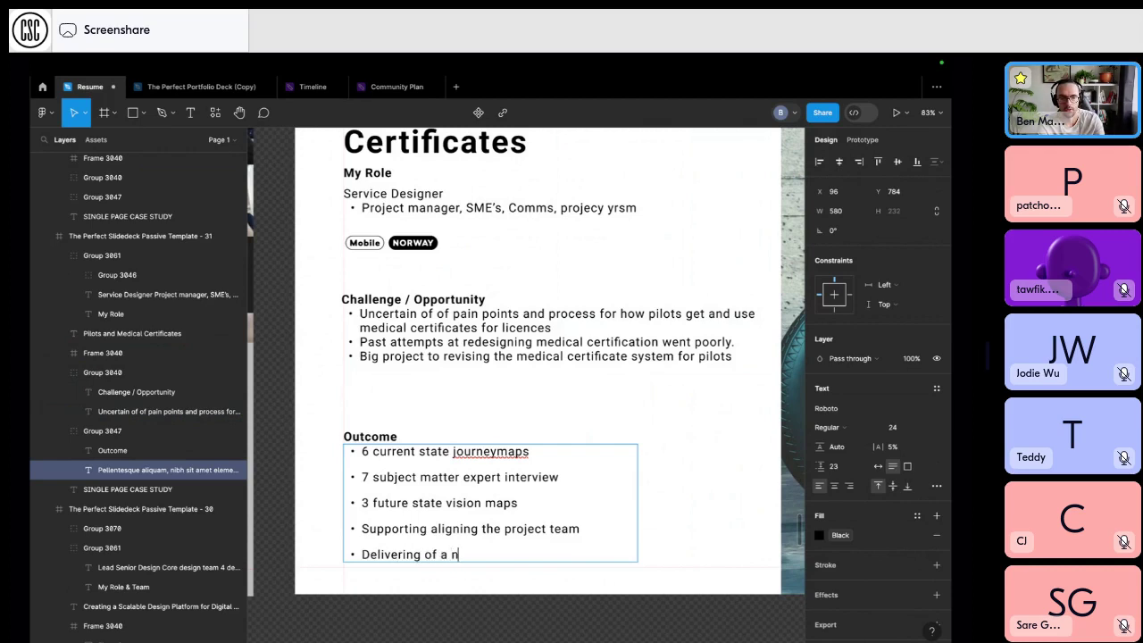
text(ew class 5 medic)
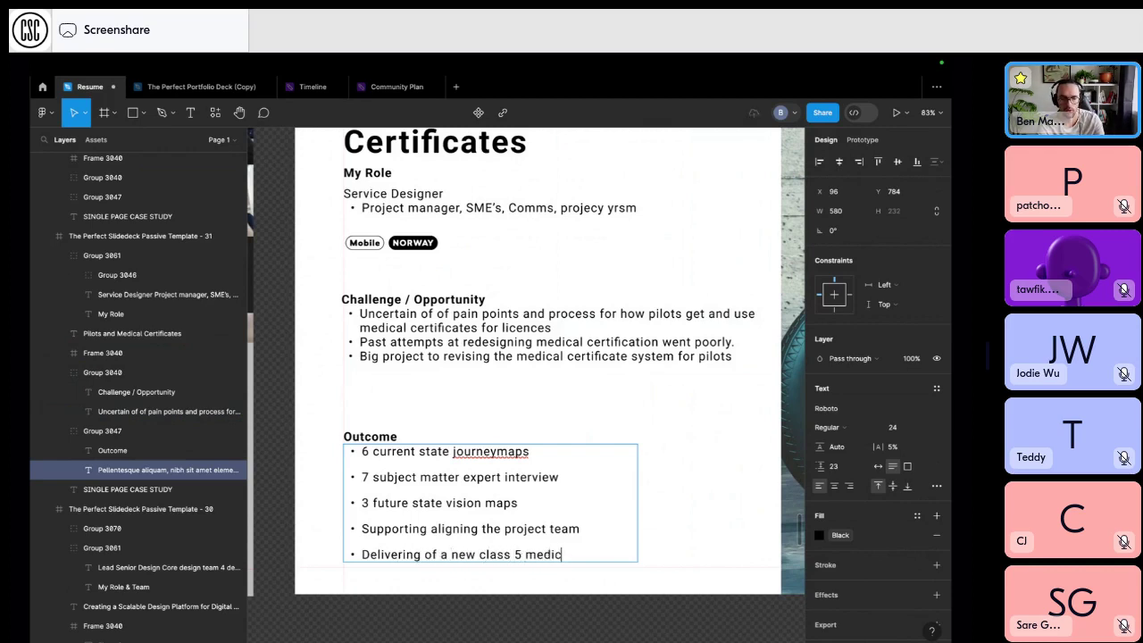
text(al ser)
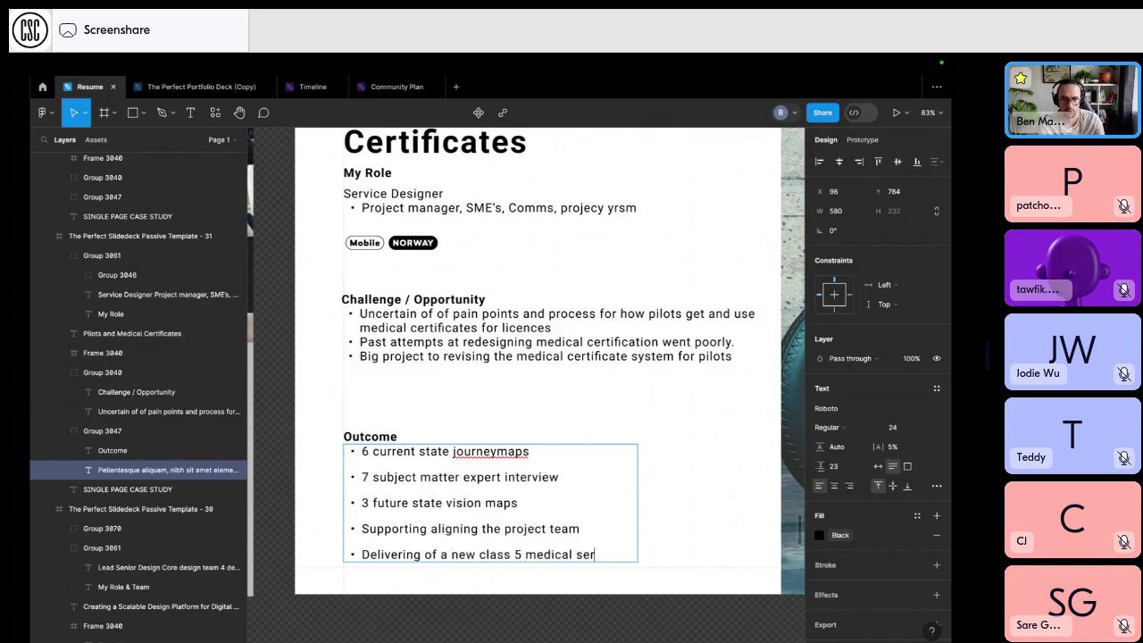
key(BackSpace)
key(BackSpace)
key(BackSpace)
text(cer)
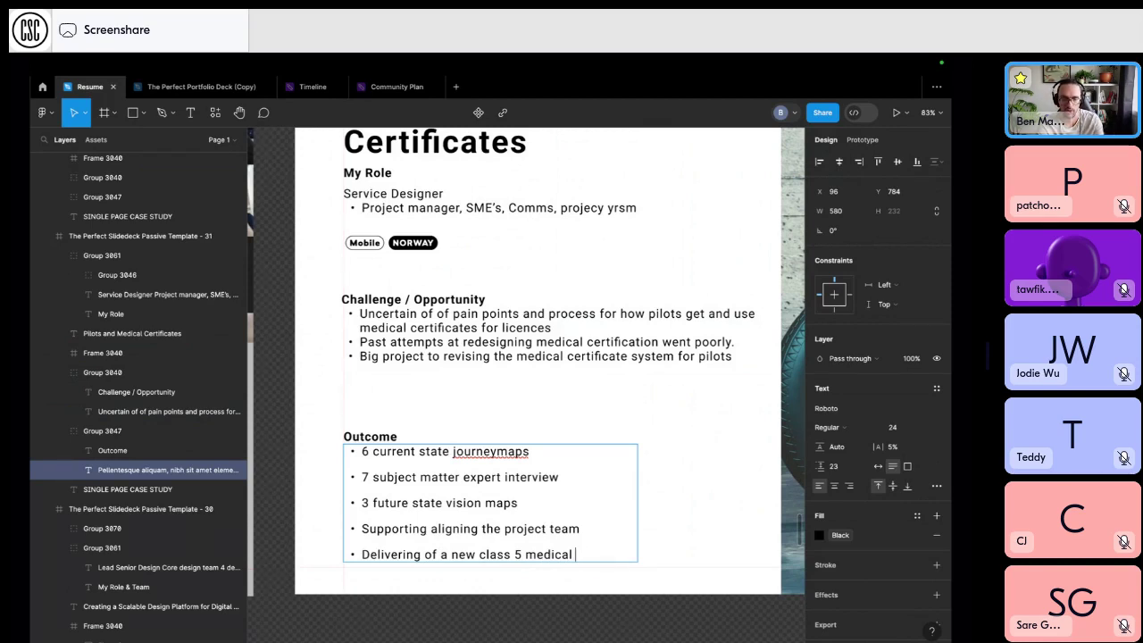
text(self-declar)
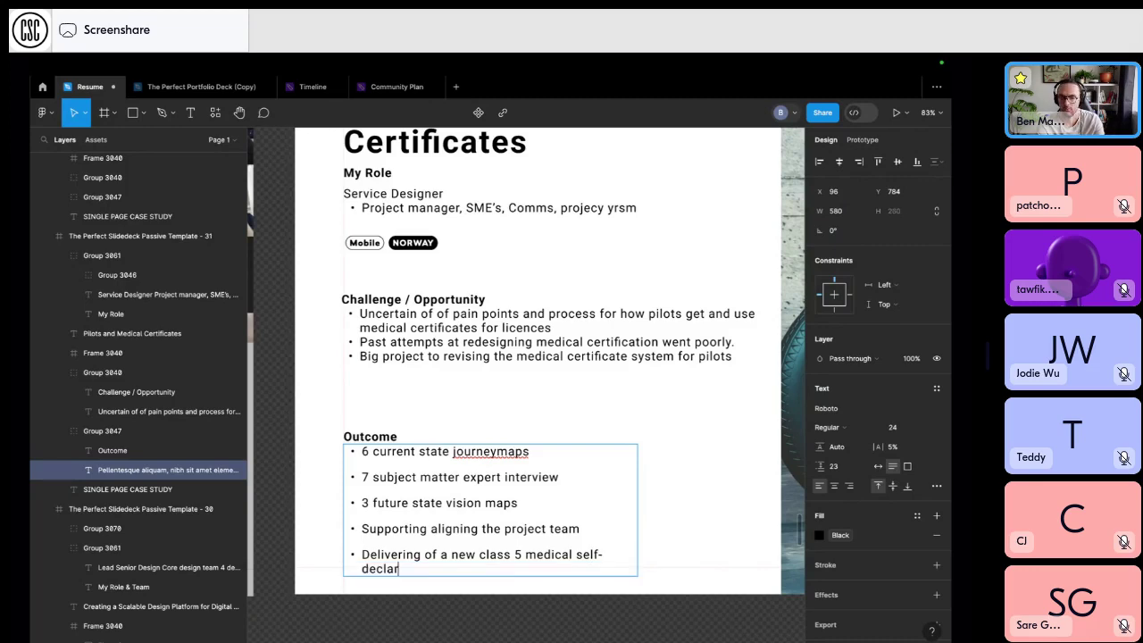
text(ation)
key(Escape)
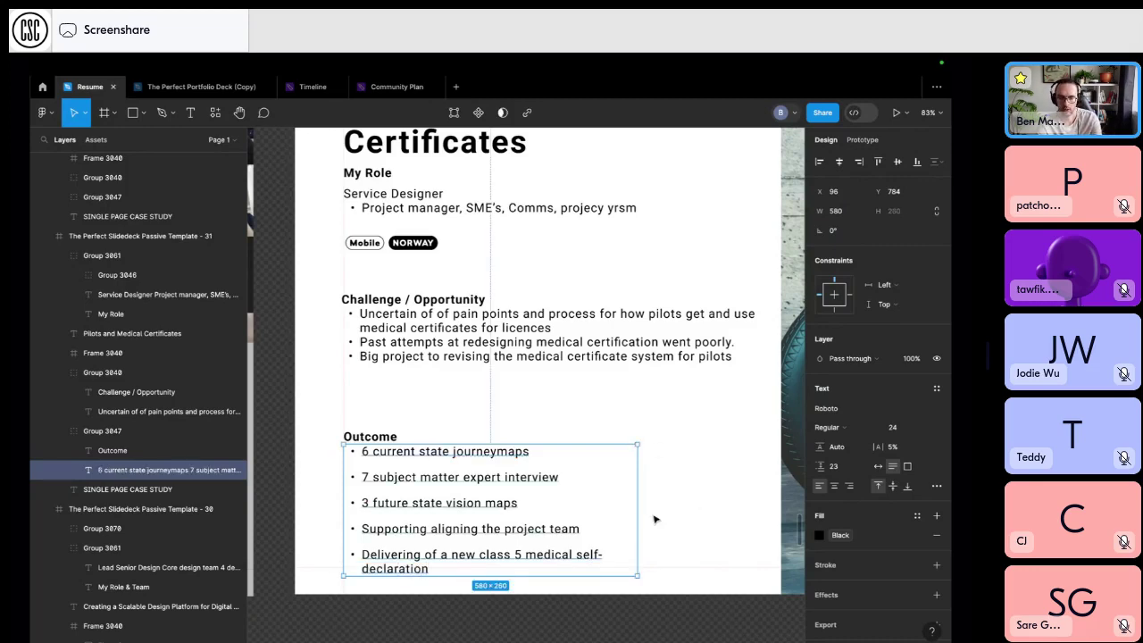
Widen the Outcome bullet text box so the last bullet fits on one line, and deselect it.
drag(645, 512, 740, 518)
click(490, 439)
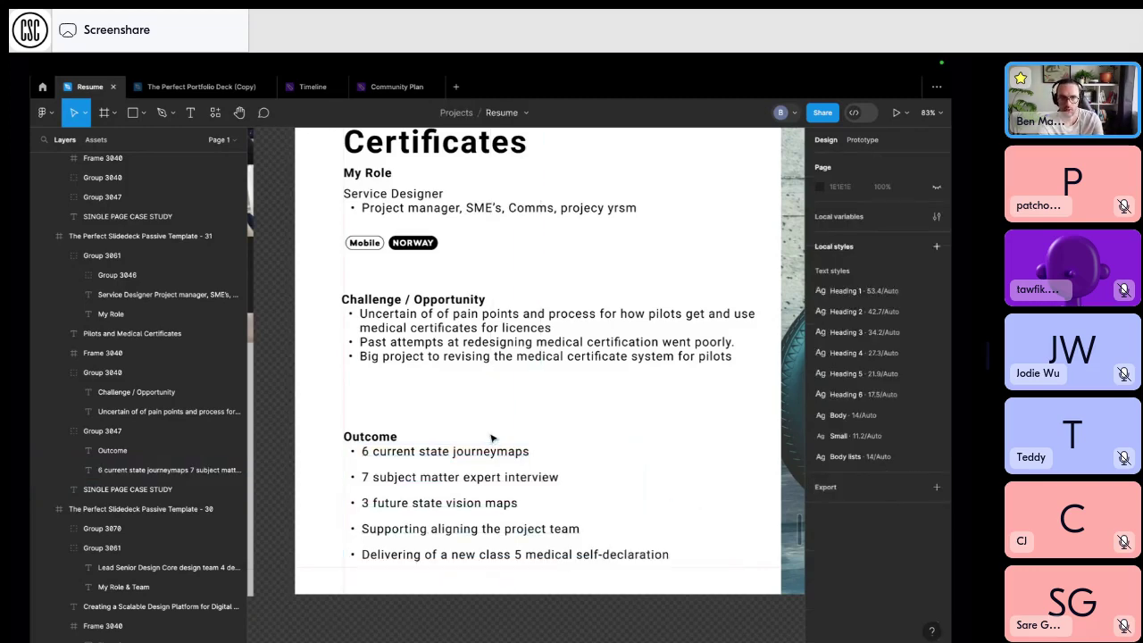
Delete the Mobile and NORWAY tags below My Role on the Pilots and Medical Certificates slide.
scroll(490, 439, down, 3)
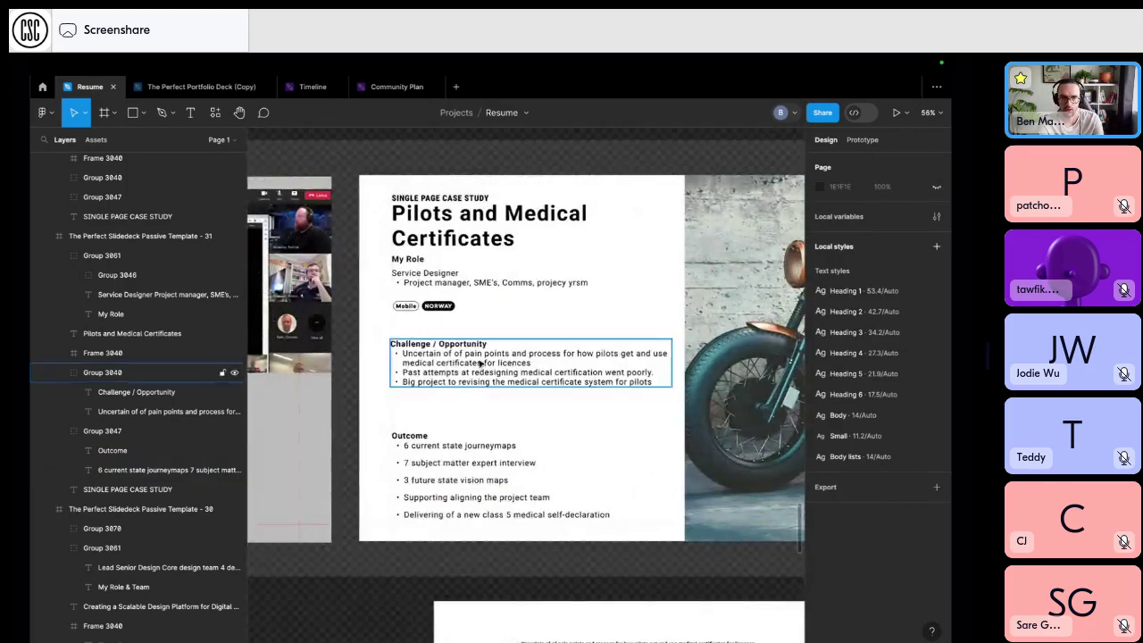
double_click(438, 306)
key(Delete)
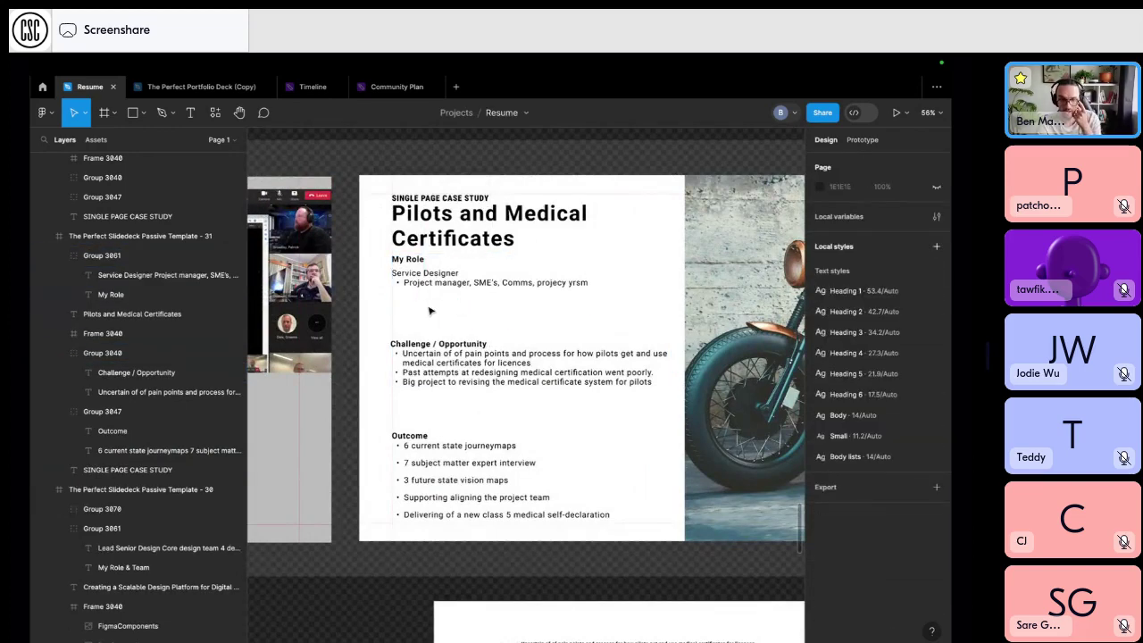
Copy the small number badge from the Creating a Scalable Design Platform slide onto the SINGLE PAGE CASE STUDY label of the Pilots slide.
click(440, 197)
scroll(460, 202, left, 5)
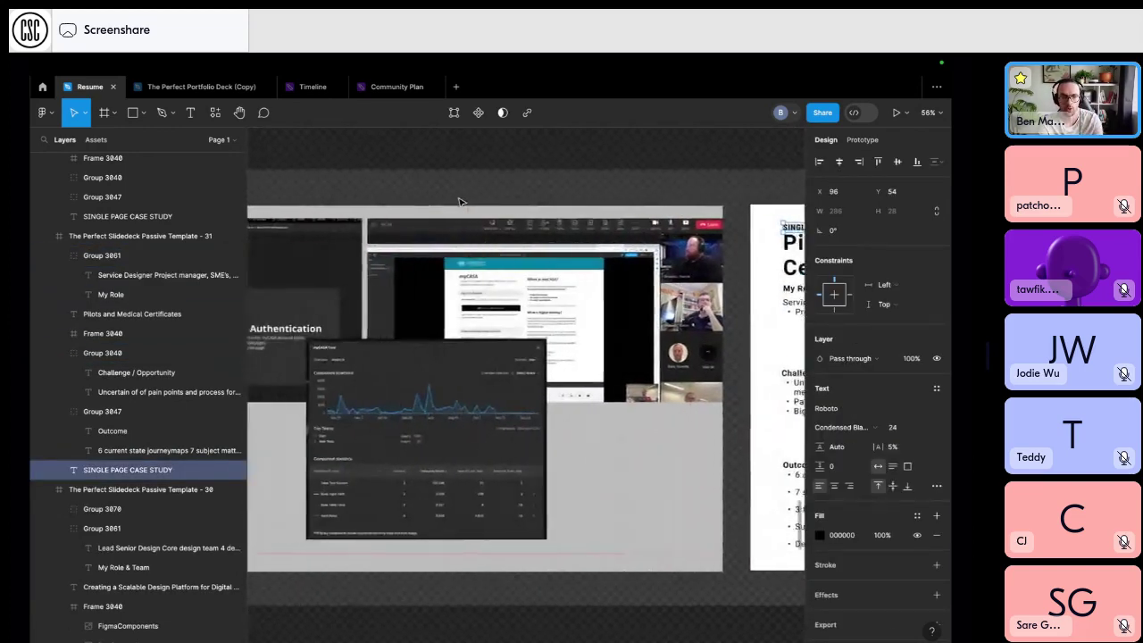
scroll(460, 202, left, 10)
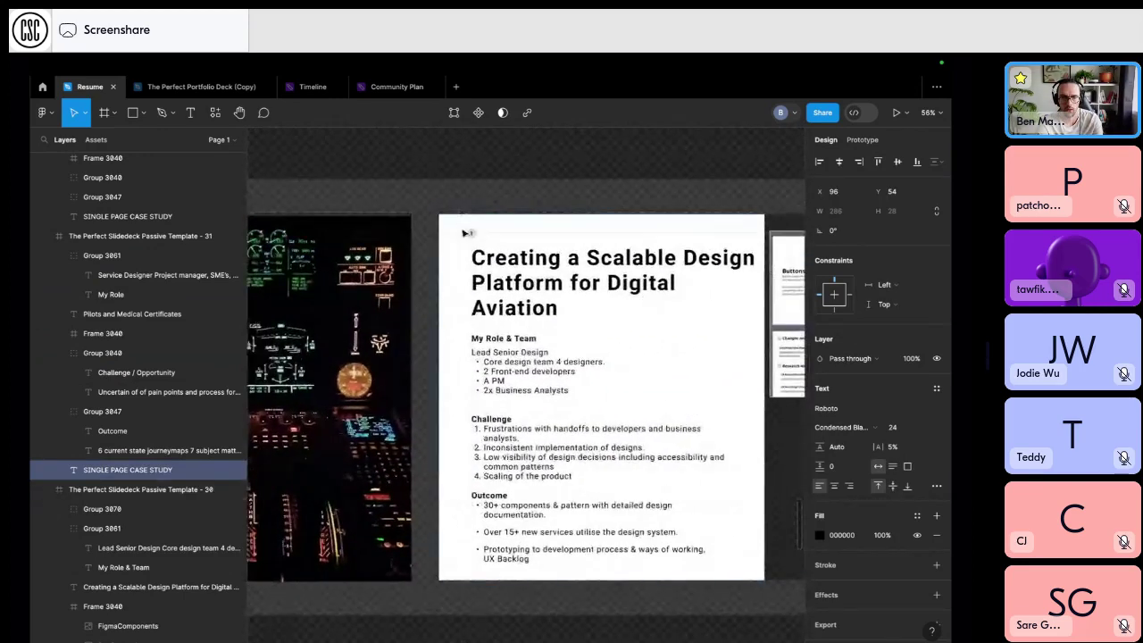
click(471, 234)
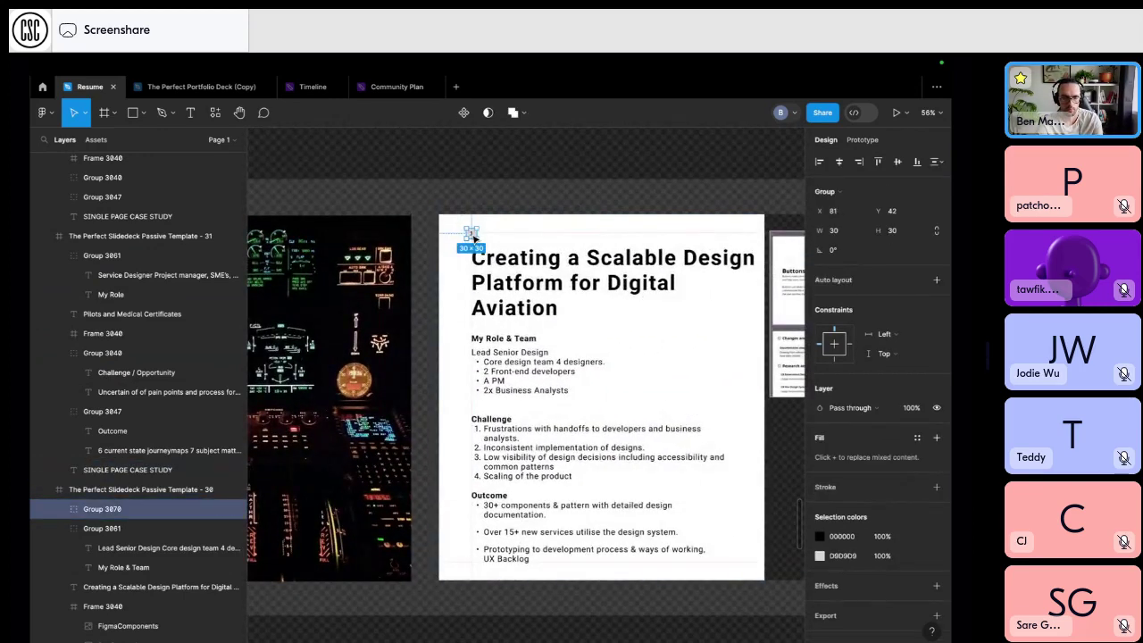
scroll(471, 234, right, 10)
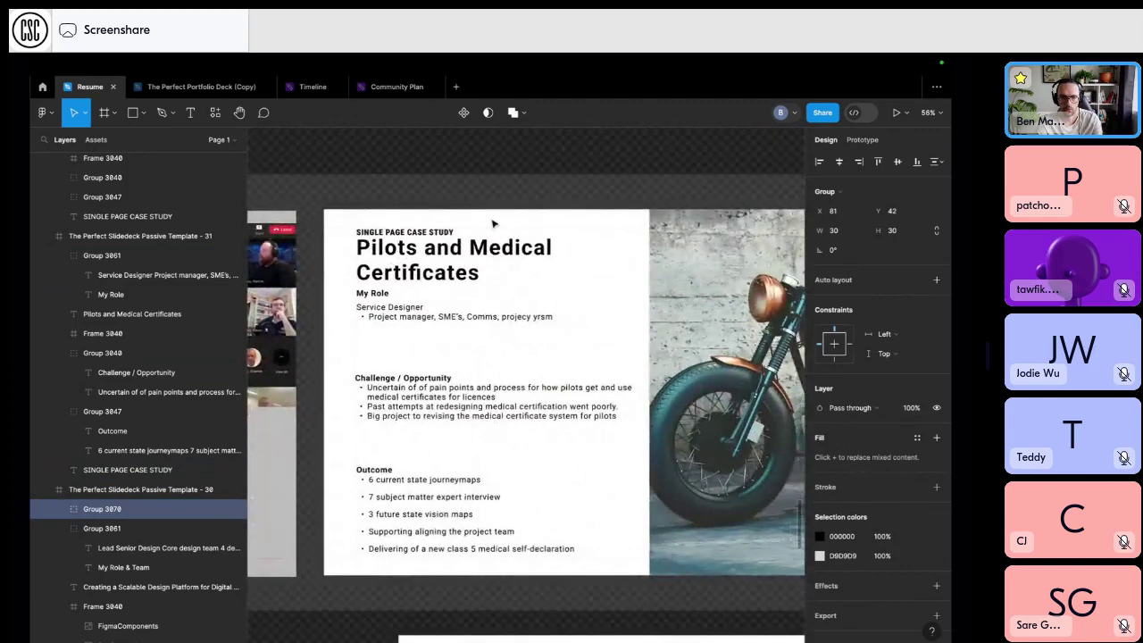
key(ctrl+x)
key(ctrl+v)
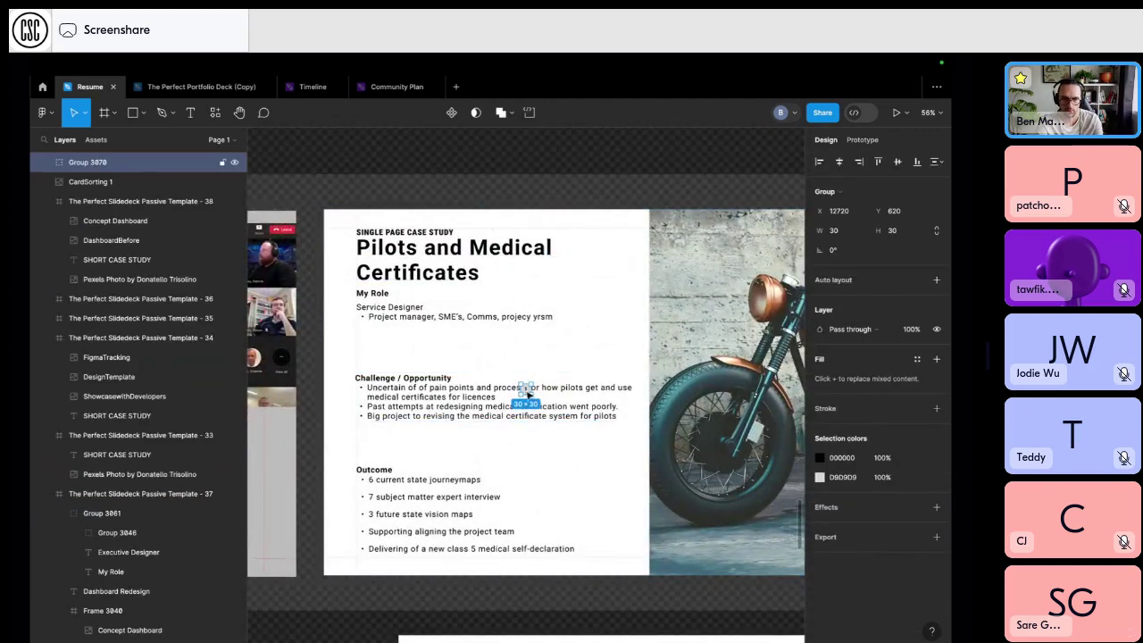
drag(528, 393, 405, 232)
Switch to the desktop with the meeting controls and stop sharing the entire screen.
key(ctrl+Left)
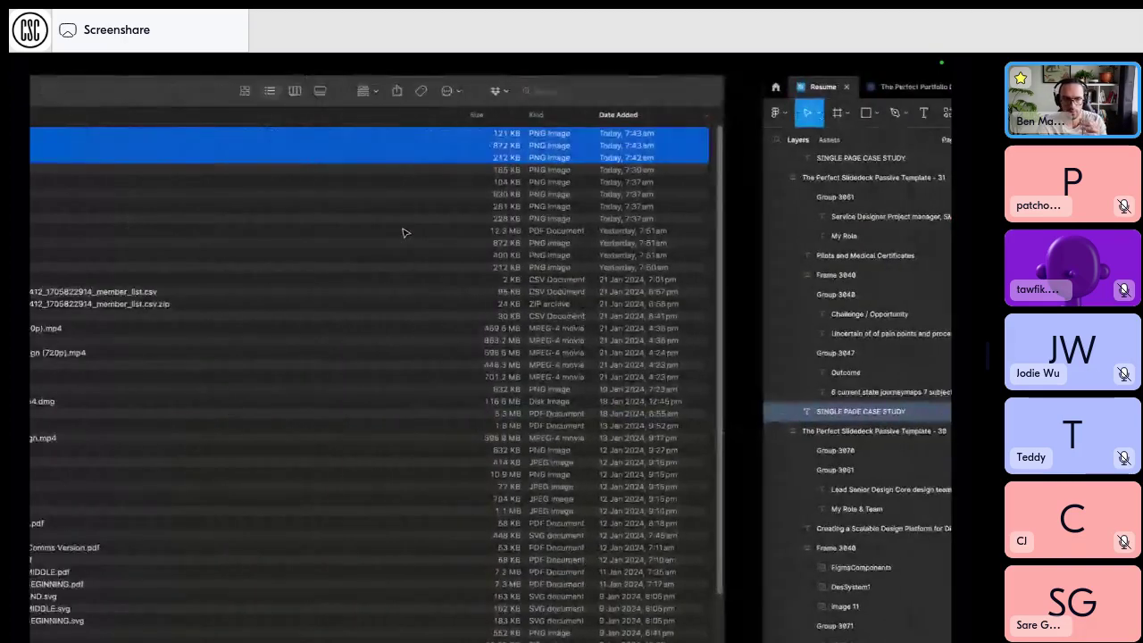
key(ctrl+Left)
key(ctrl+Left)
key(ctrl+Left)
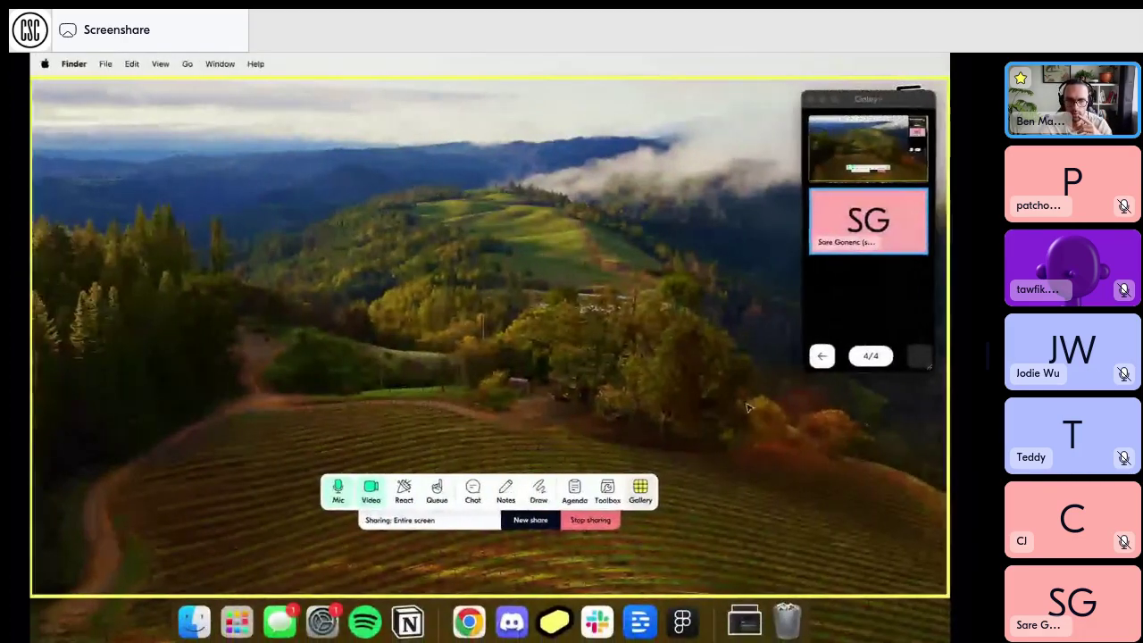
click(591, 520)
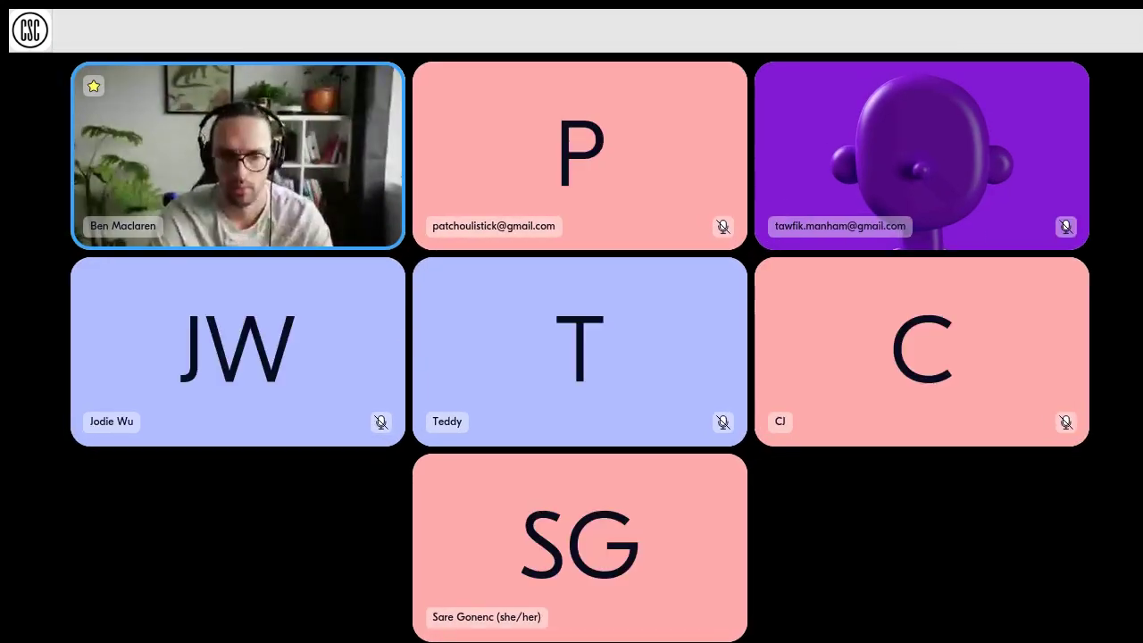